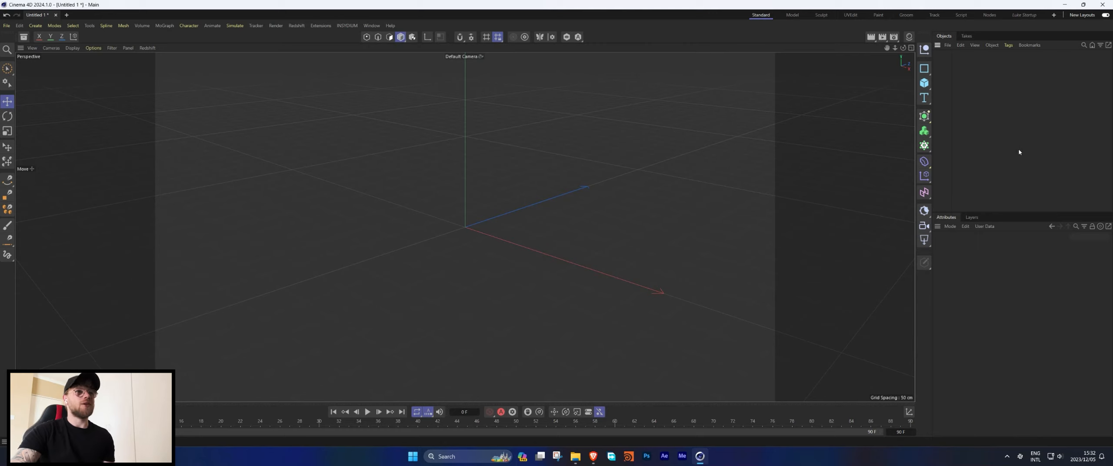
Add a sphere and switch the viewport to shaded display with wireframe lines.
left_click(930, 85)
left_click(1013, 133)
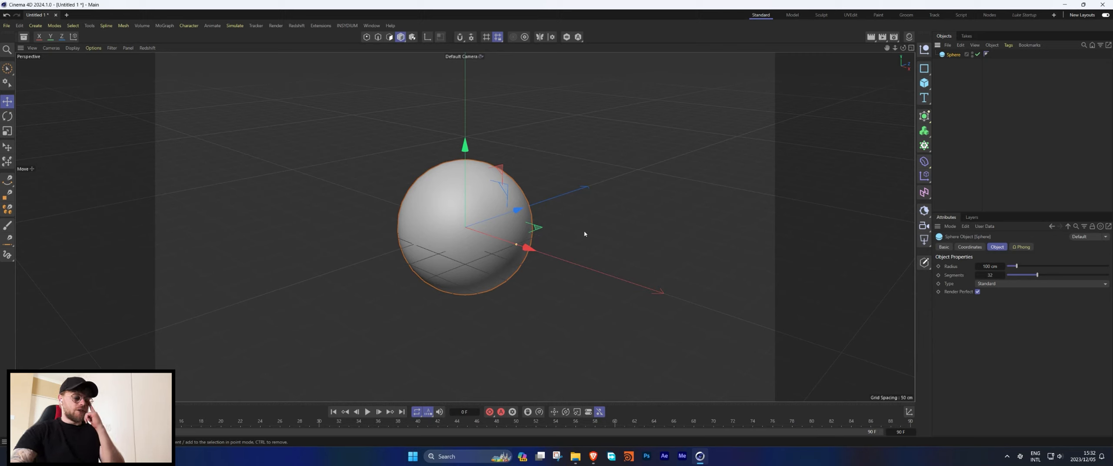
key("n")
key("b")
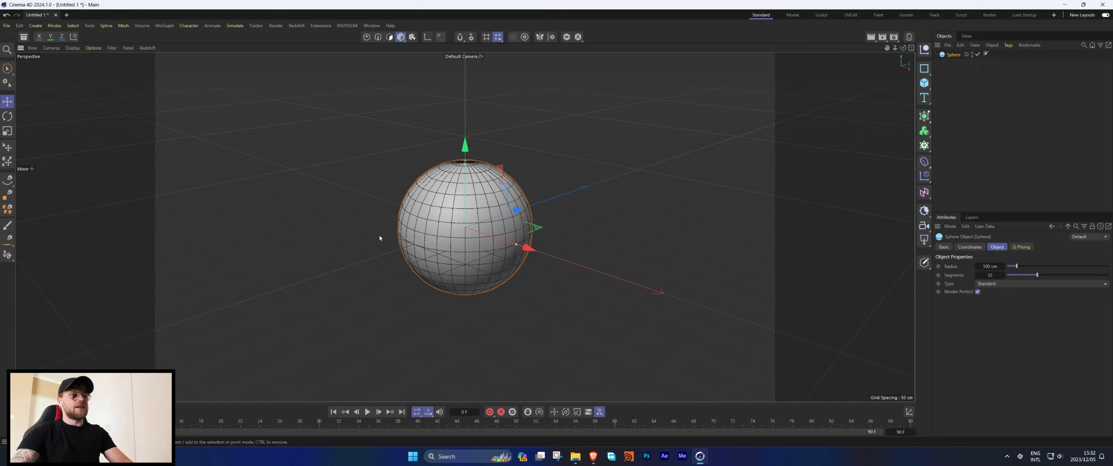
Set the sphere's type to Icosahedron.
left_click_drag(487, 172, 482, 209, "alt")
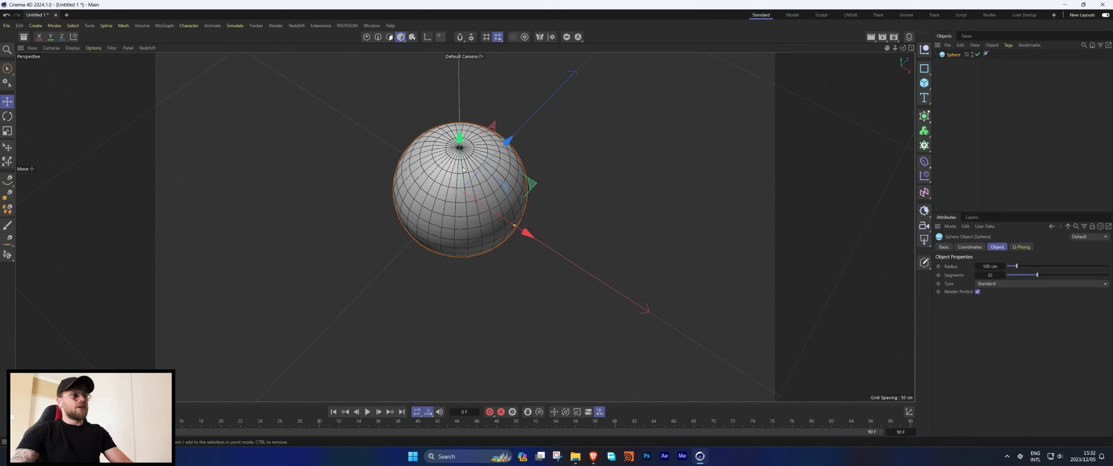
scroll(461, 152, "up", 8)
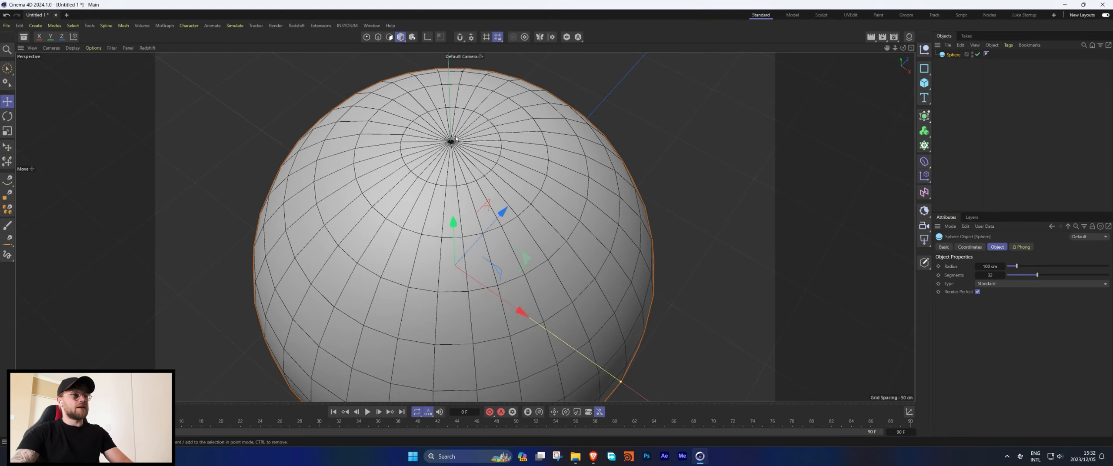
scroll(455, 139, "up", 3)
scroll(448, 141, "down", 10)
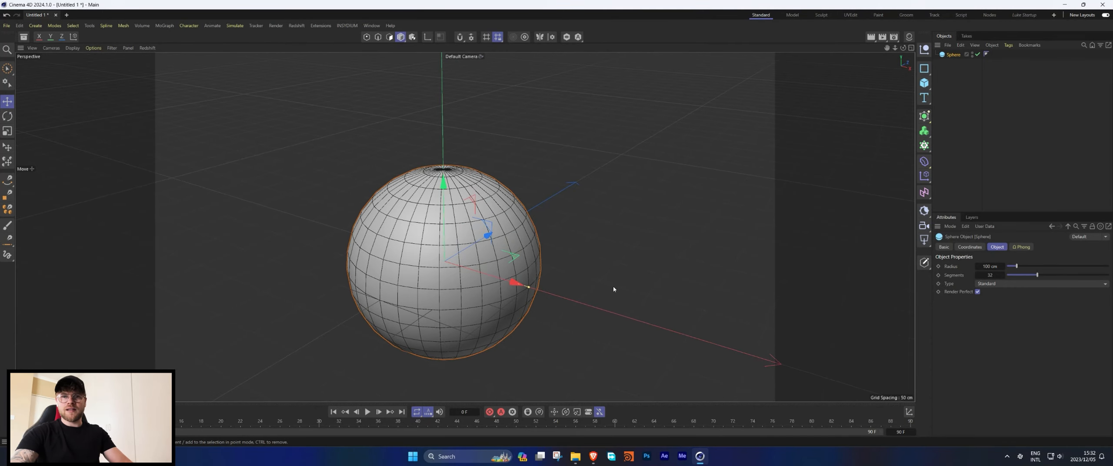
left_click(998, 283)
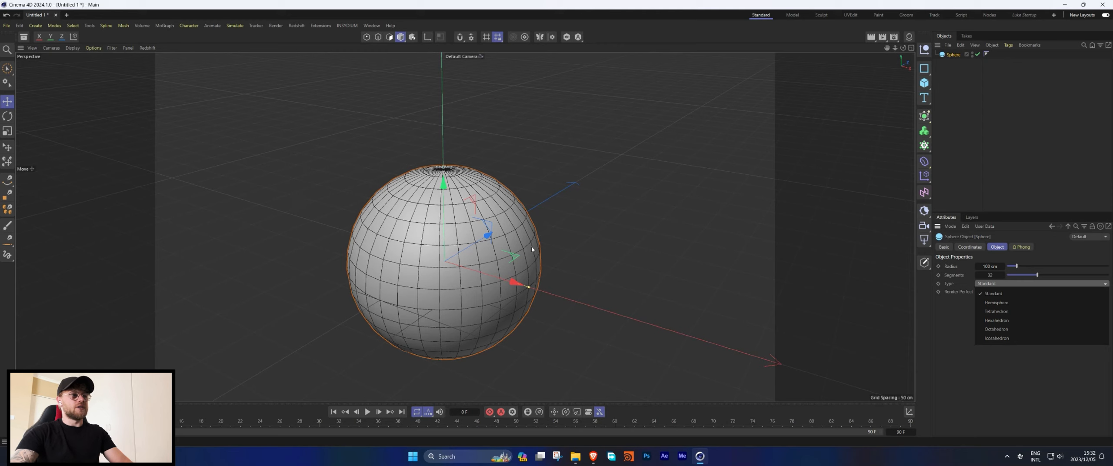
left_click(1003, 338)
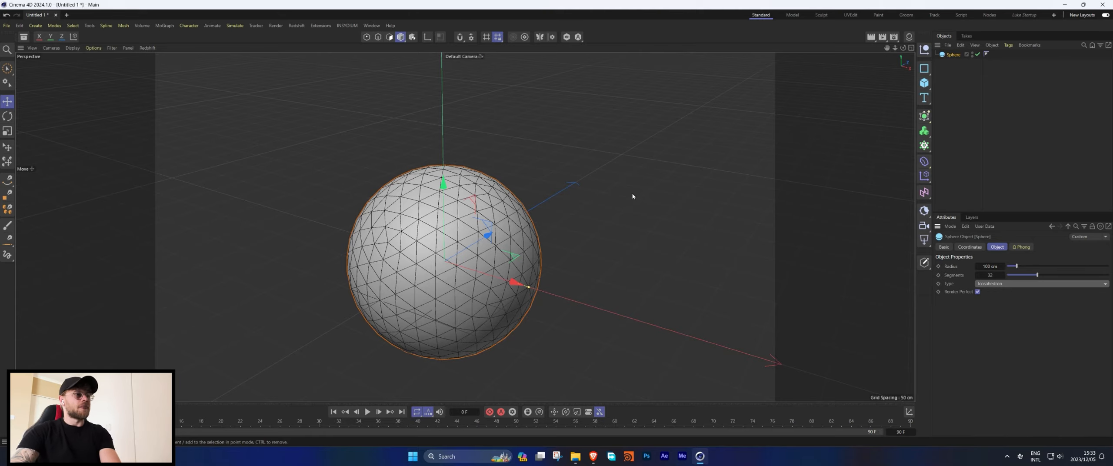
Set the sphere's segments to 100.
left_click_drag(632, 196, 538, 266, "alt")
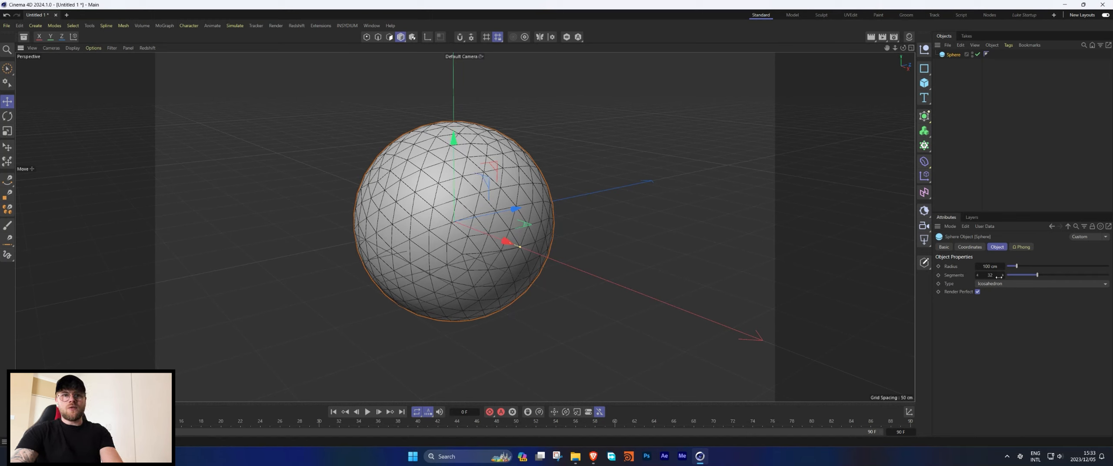
type("0")
key("Return")
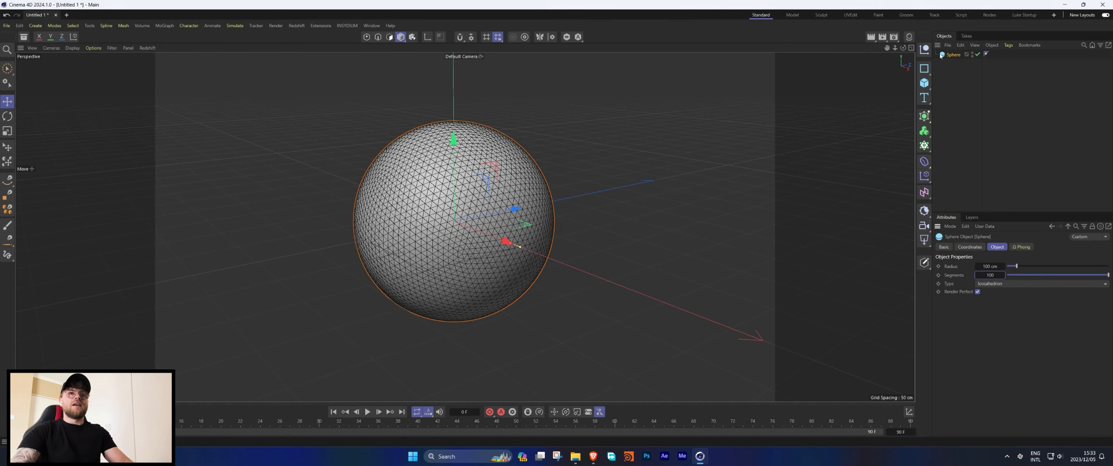
Duplicate the sphere beside the original and set the copy's radius to 25 cm.
left_click_drag(509, 241, 795, 331, "ctrl")
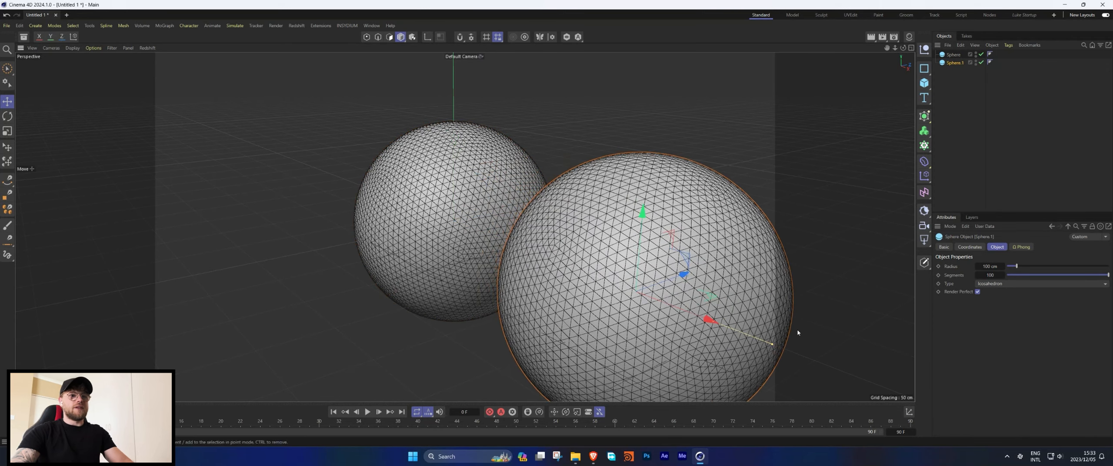
left_click(990, 266)
type("25")
key("Return")
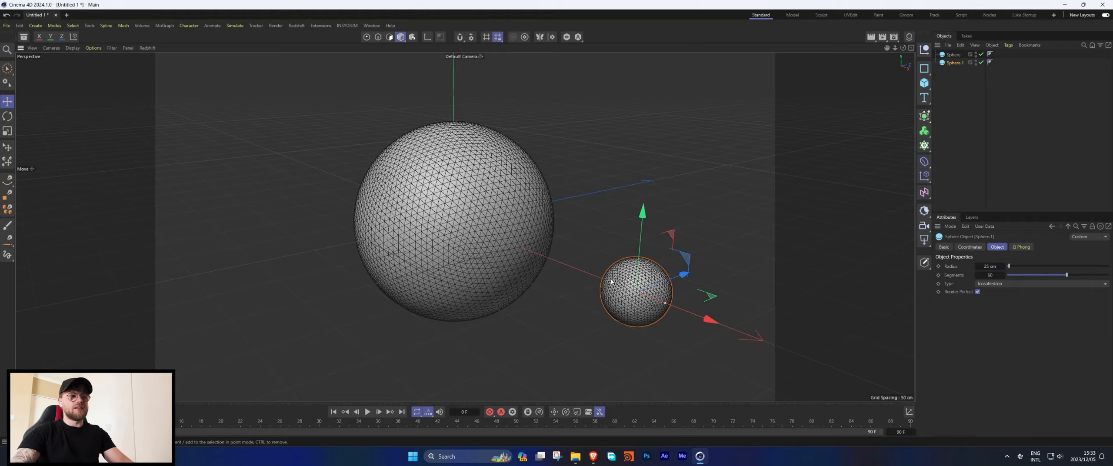
Put the small sphere into a grid Cloner and set the grid size to about 60, 64 and 57 cm.
left_click_drag(612, 282, 630, 265, "alt")
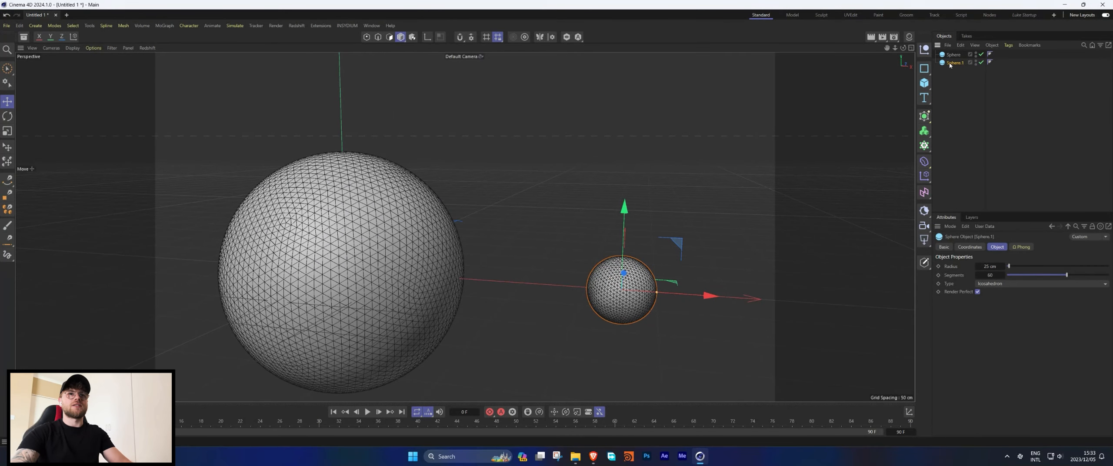
left_click(926, 146, "alt")
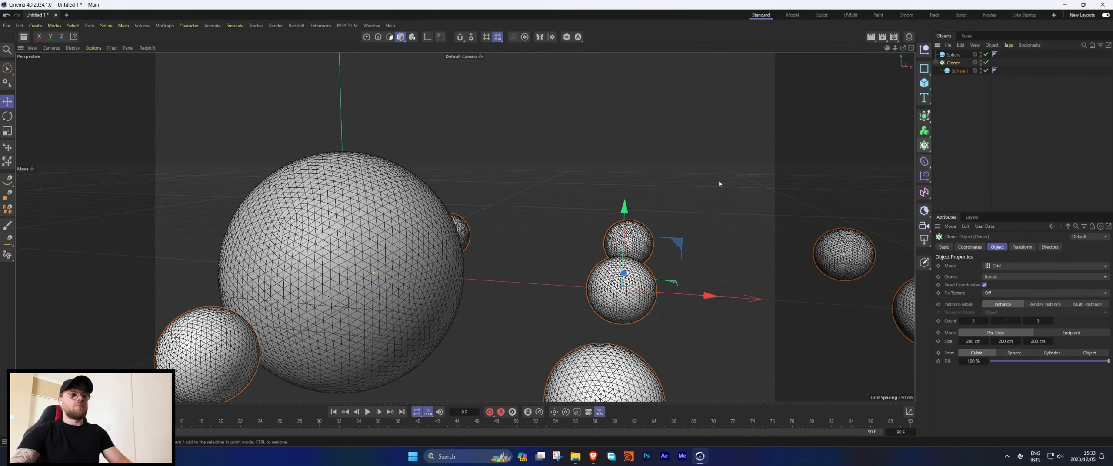
type("50")
key("Return")
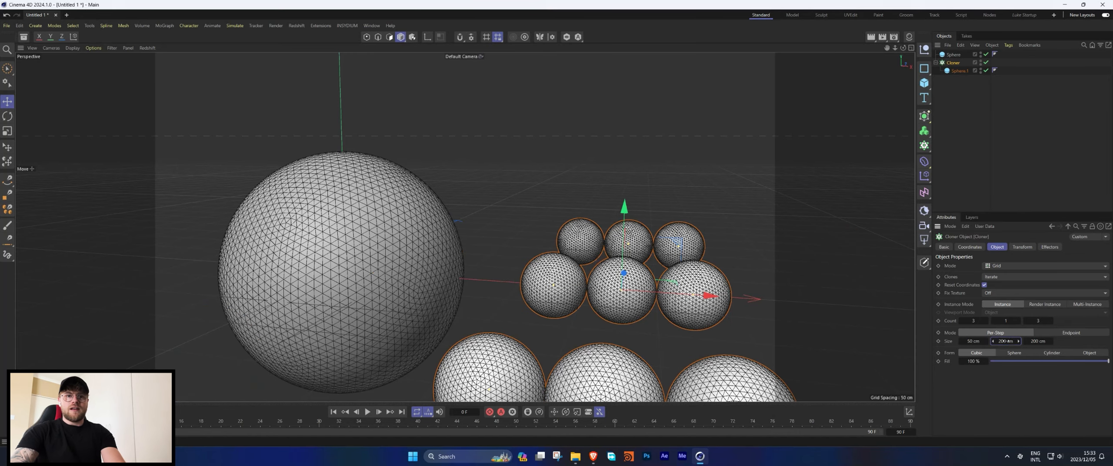
key("Tab")
type("50")
left_click(1018, 321)
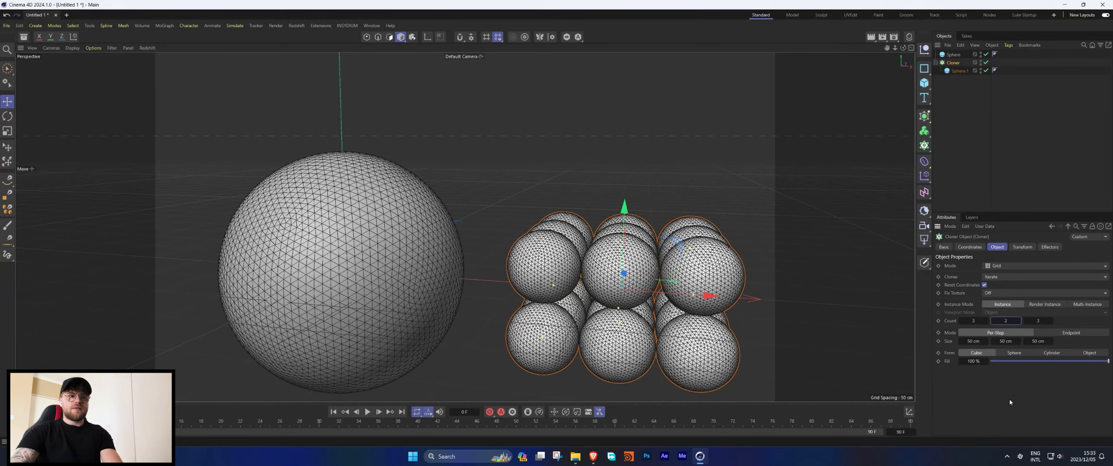
mouse_move(584, 272)
left_mouse_down("alt")
mouse_move(573, 262)
mouse_move(621, 263)
left_mouse_up("alt")
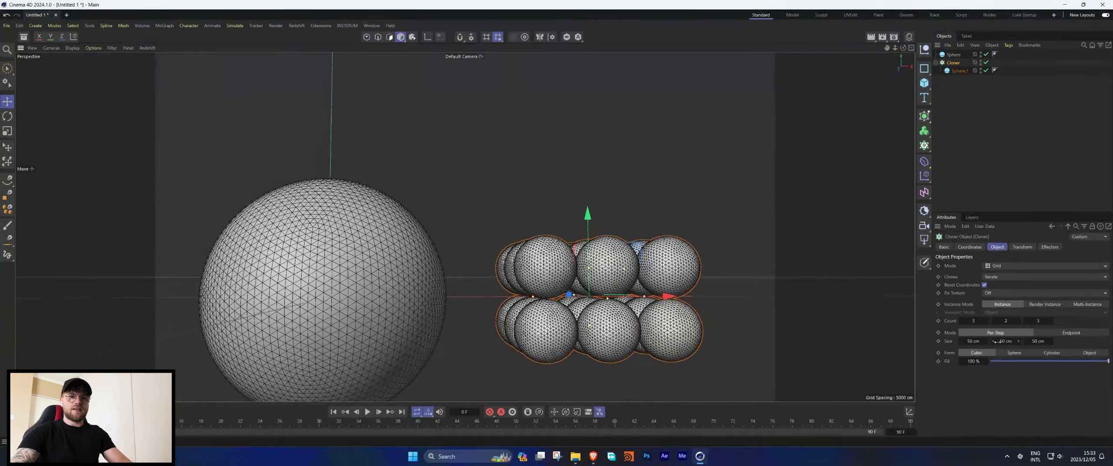
mouse_move(1018, 341)
left_mouse_down()
mouse_move(982, 341)
mouse_move(1040, 340)
left_mouse_up()
left_click_drag(678, 260, 647, 282, "alt")
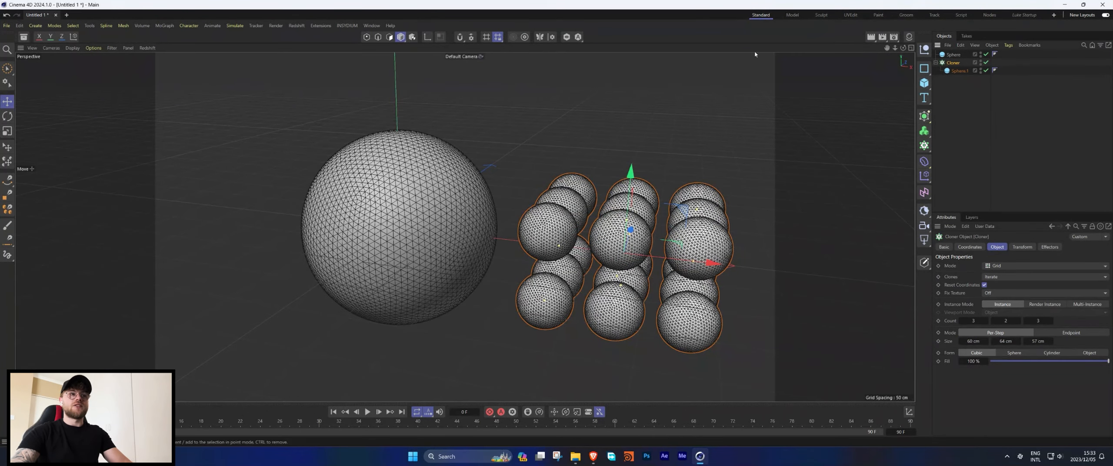
Add a Random effector to the clones.
left_click(165, 26)
mouse_move(195, 40)
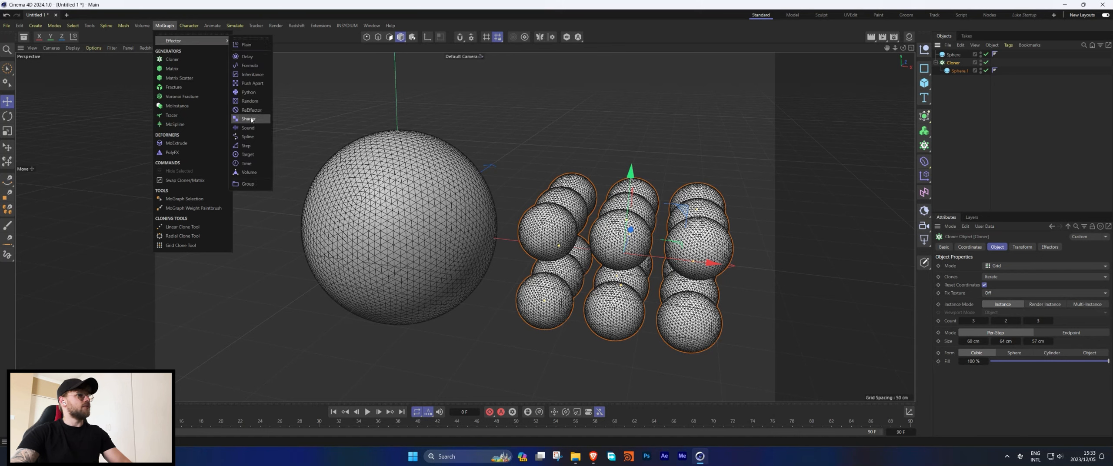
left_click(250, 104)
left_click(1024, 247)
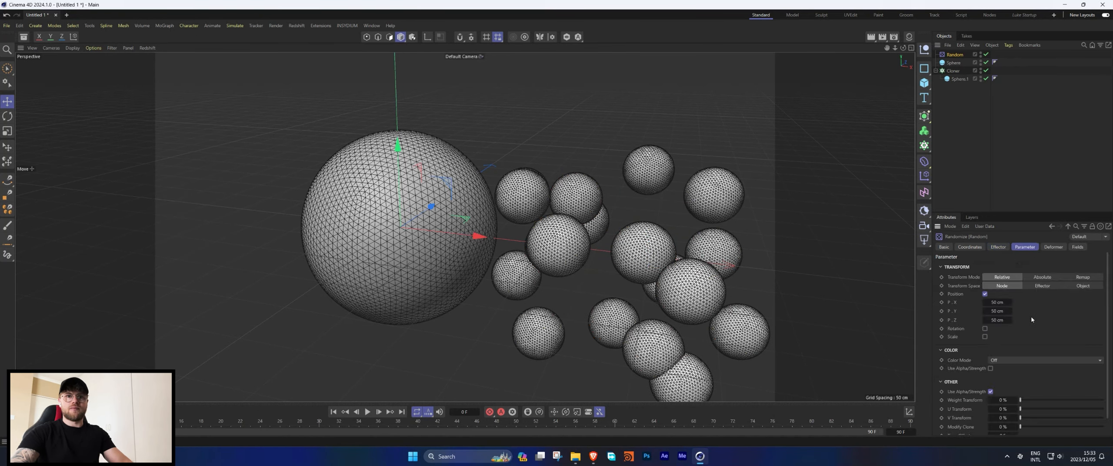
Set the Random effector's position to 25 cm on each axis and enable uniform scale.
key("Tab")
type("25")
key("Tab")
type("25")
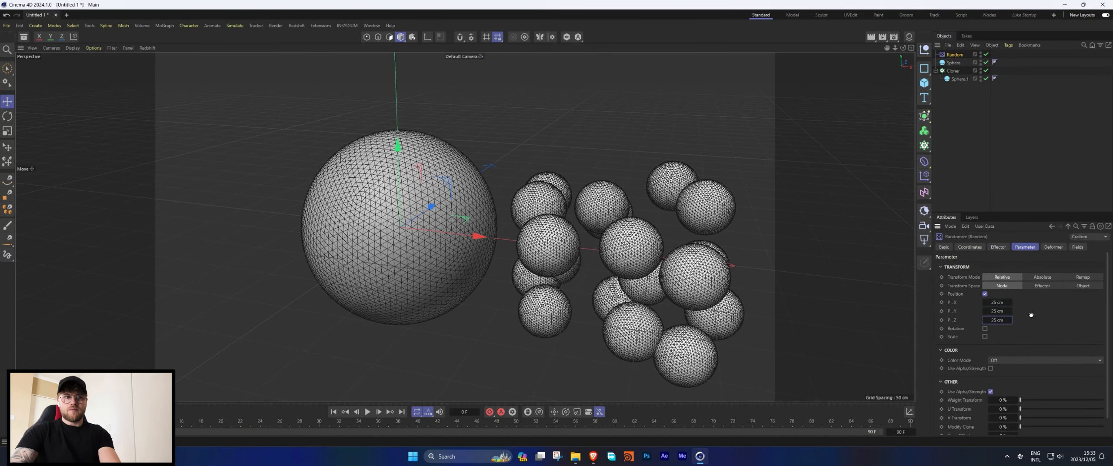
key("Return")
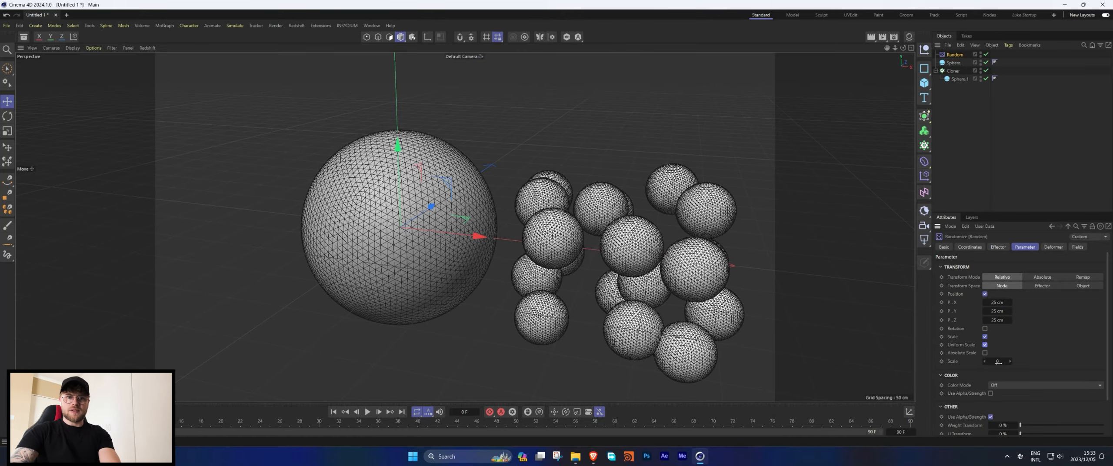
key("Return")
left_click_drag(583, 241, 565, 260, "alt")
left_click_drag(658, 208, 875, 167, "alt")
Add a Push Apart effector to the Cloner and set its strength to 9%.
left_click(953, 70)
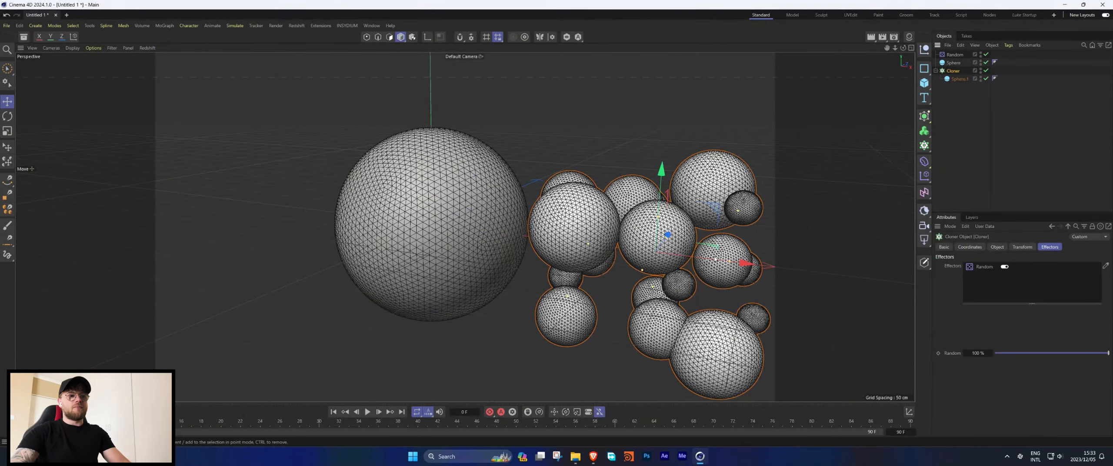
left_click(165, 25)
mouse_move(191, 45)
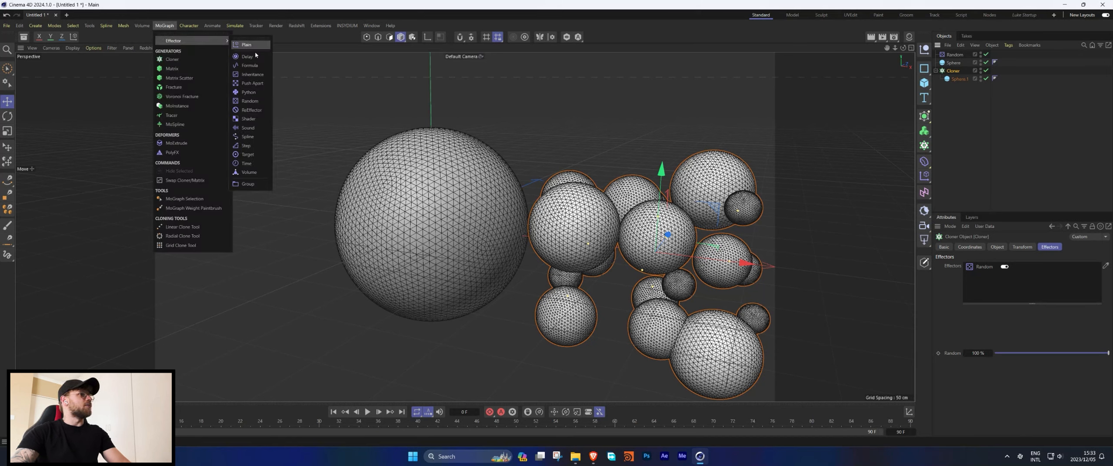
left_click(251, 87)
left_click_drag(1008, 267, 1006, 269)
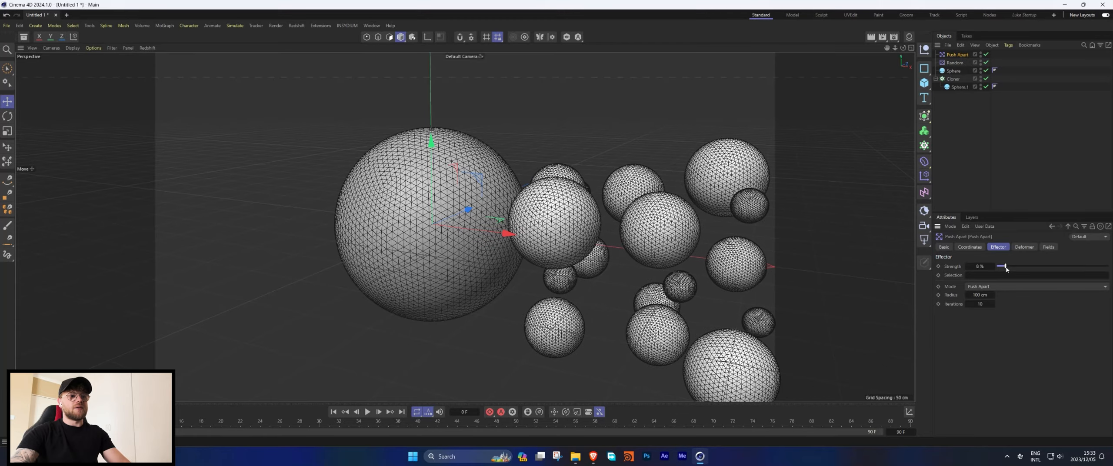
left_click_drag(581, 227, 605, 225, "alt")
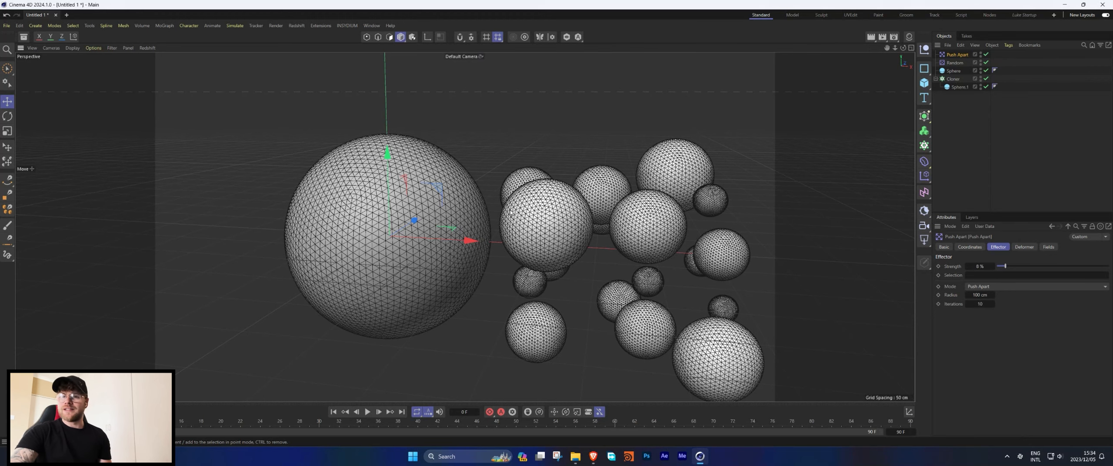
Switch to plain shaded display and add a soft body Cloth tag to the large sphere.
key("n")
key("a")
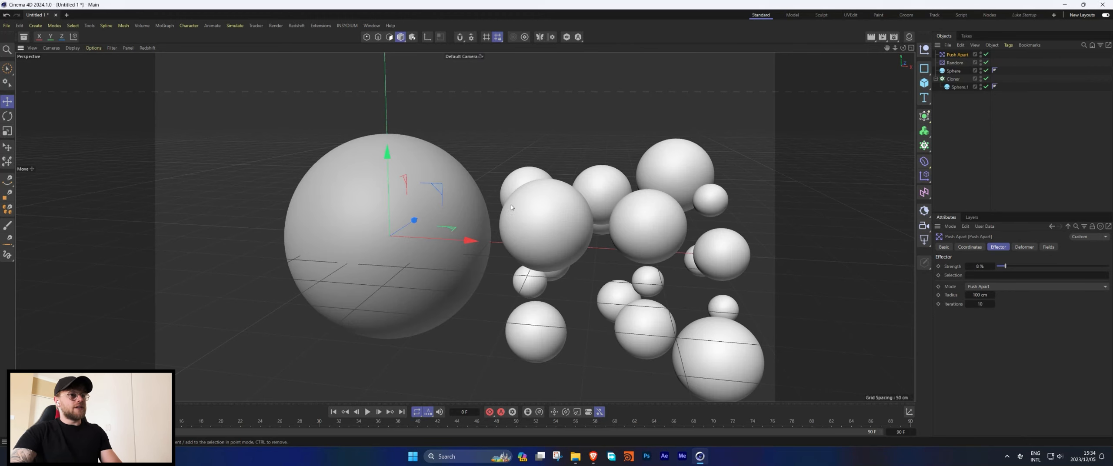
left_click(995, 139)
right_click(952, 71)
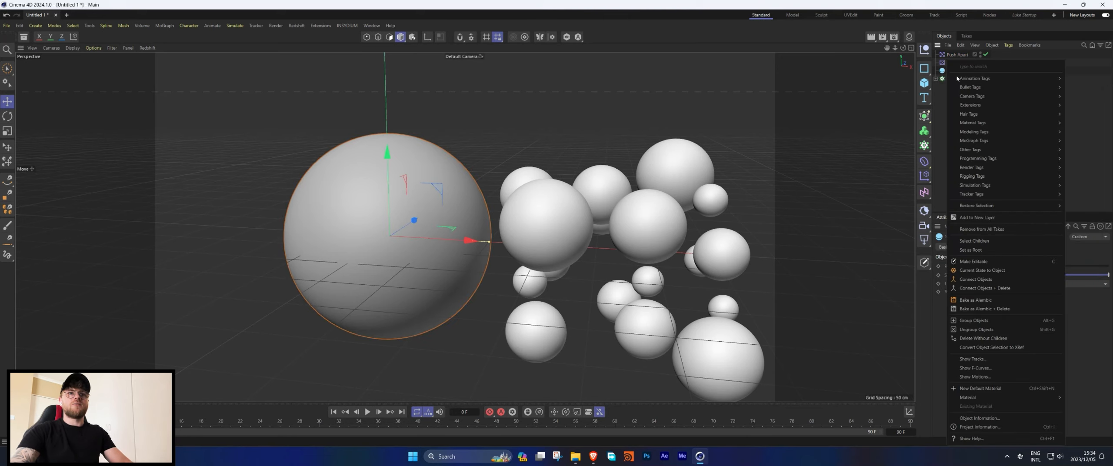
mouse_move(979, 193)
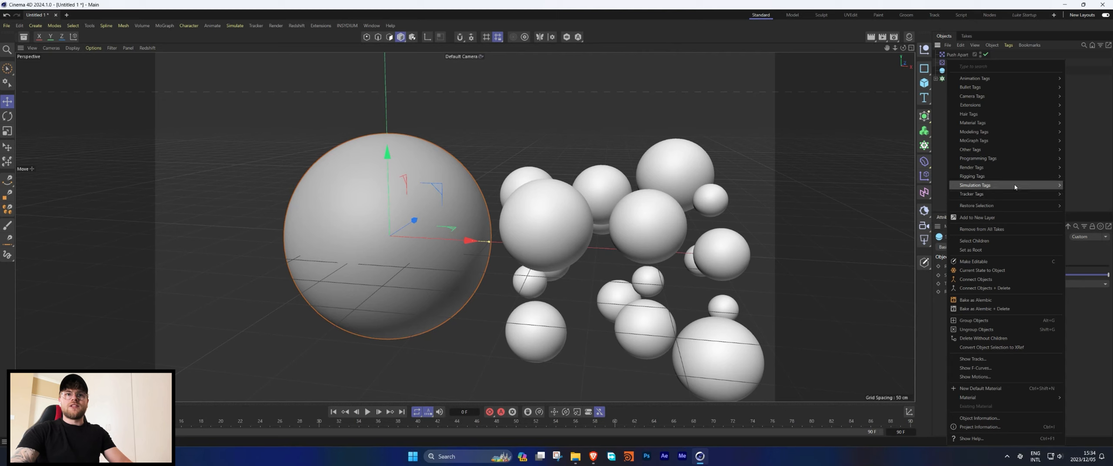
left_click(1082, 210)
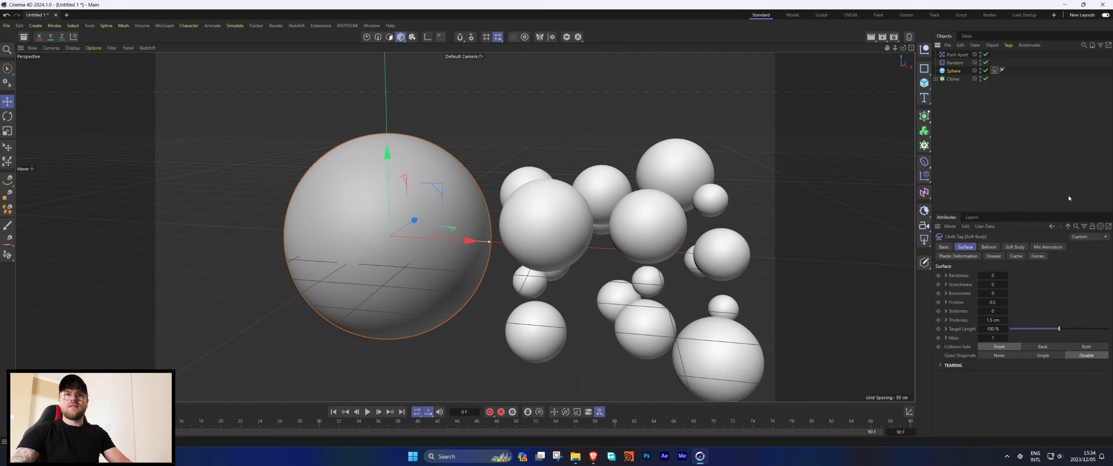
Copy the soft body tag onto the Cloner.
left_click_drag(993, 79, 994, 79, "ctrl")
left_click(993, 98)
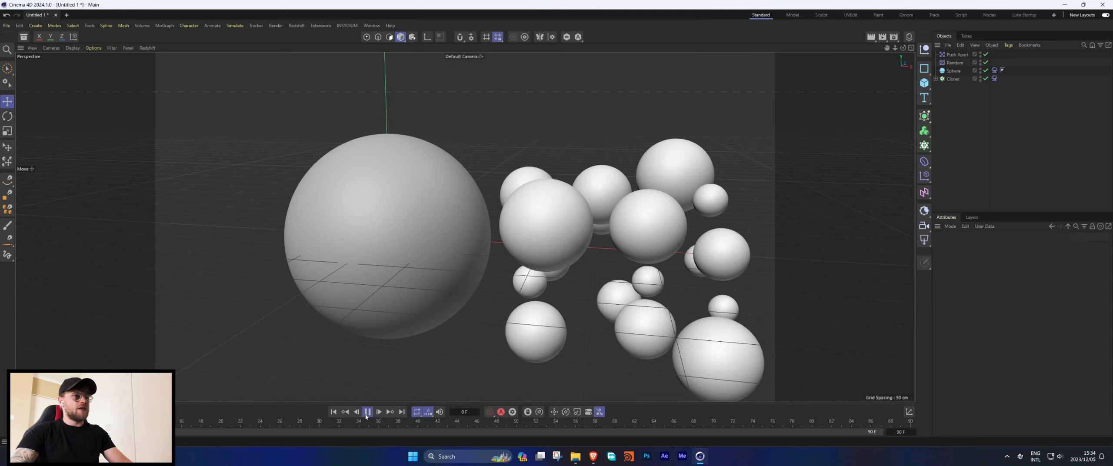
Play the simulation briefly and open the project's Simulation scene settings with gravity at 0 cm.
left_click(366, 415)
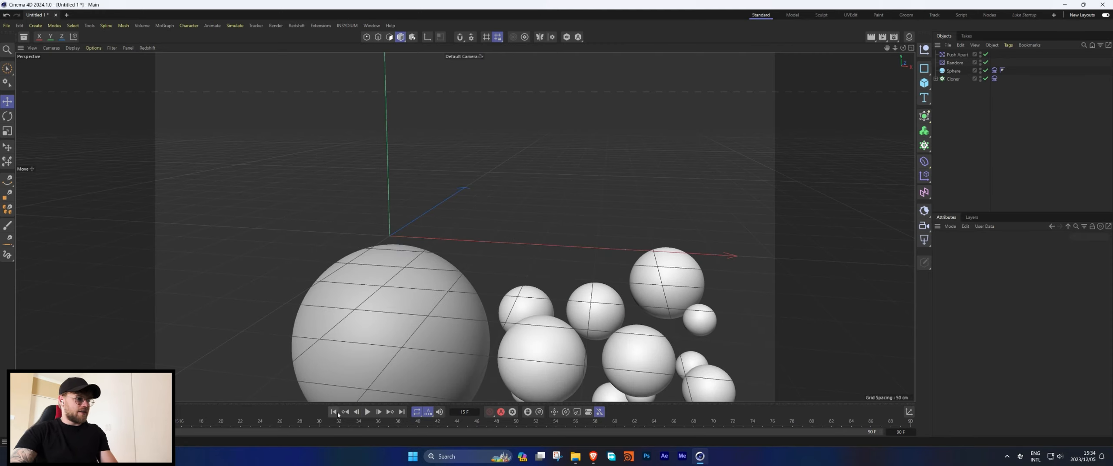
key("ctrl+d")
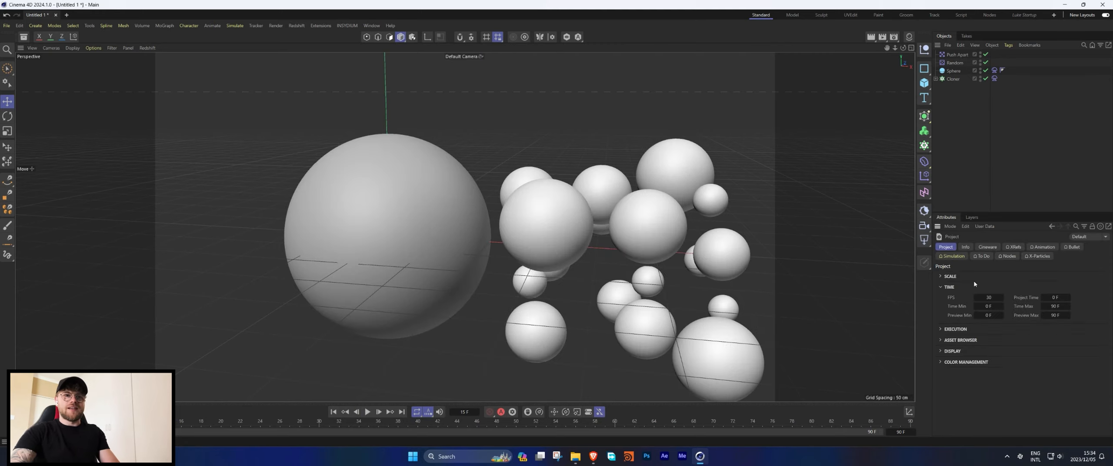
left_click(953, 256)
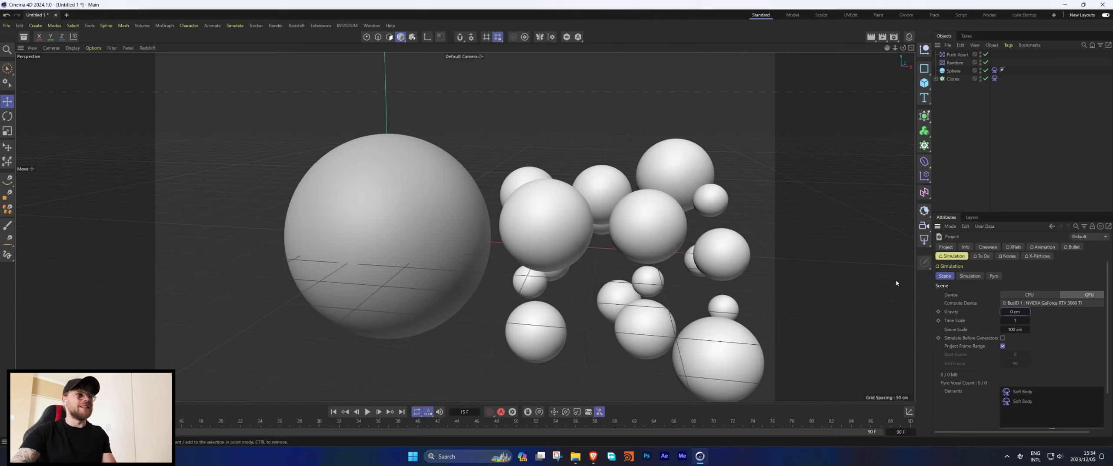
Play back the simulation and observe the spheres from a rotated view.
left_click(235, 25)
mouse_move(256, 44)
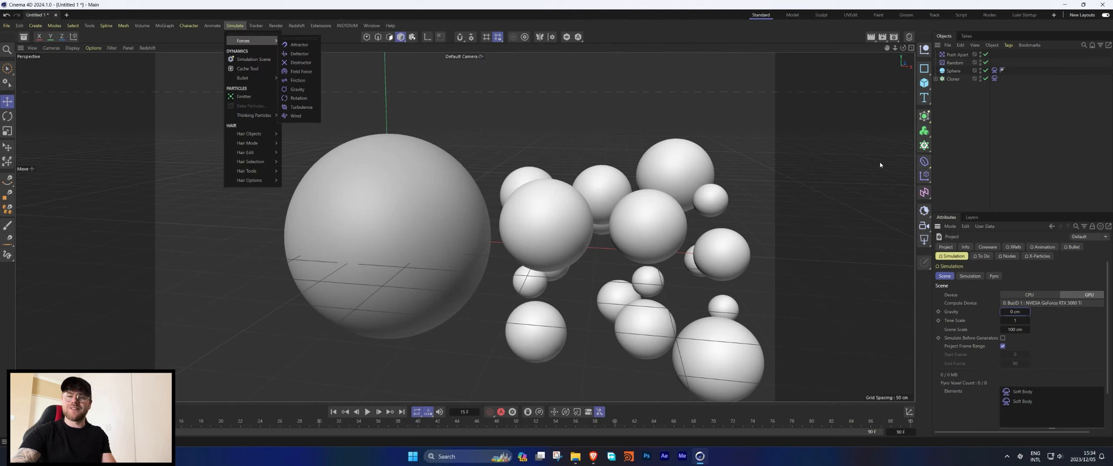
left_click(994, 167)
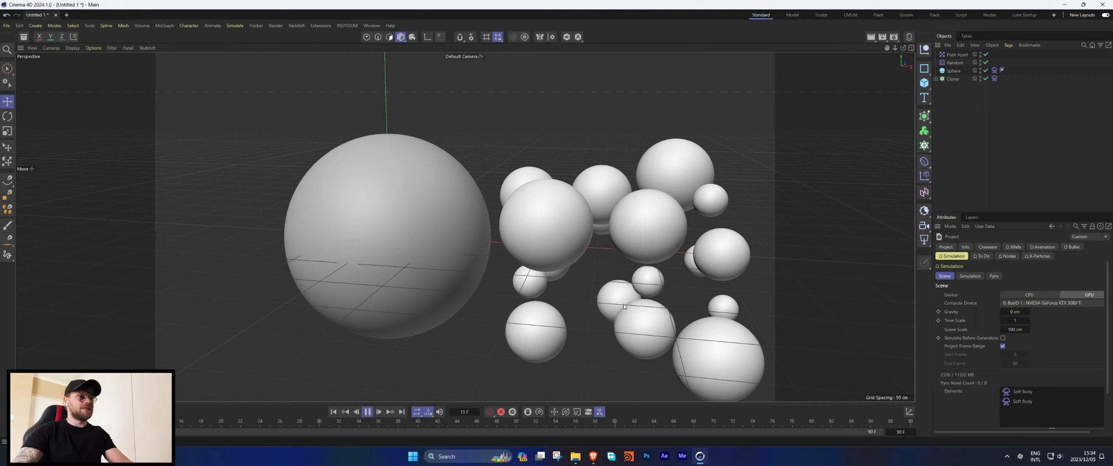
left_click_drag(568, 213, 540, 205, "alt")
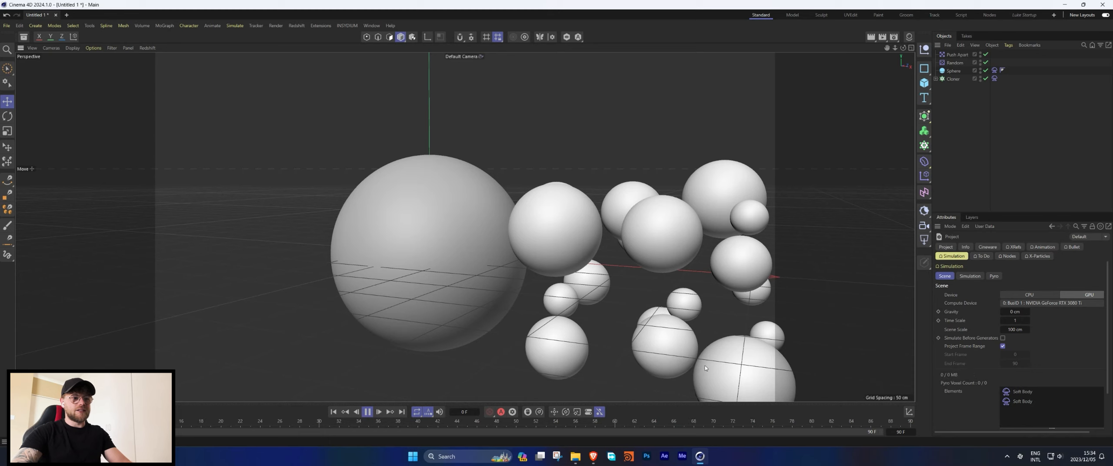
left_click_drag(701, 366, 710, 366, "alt")
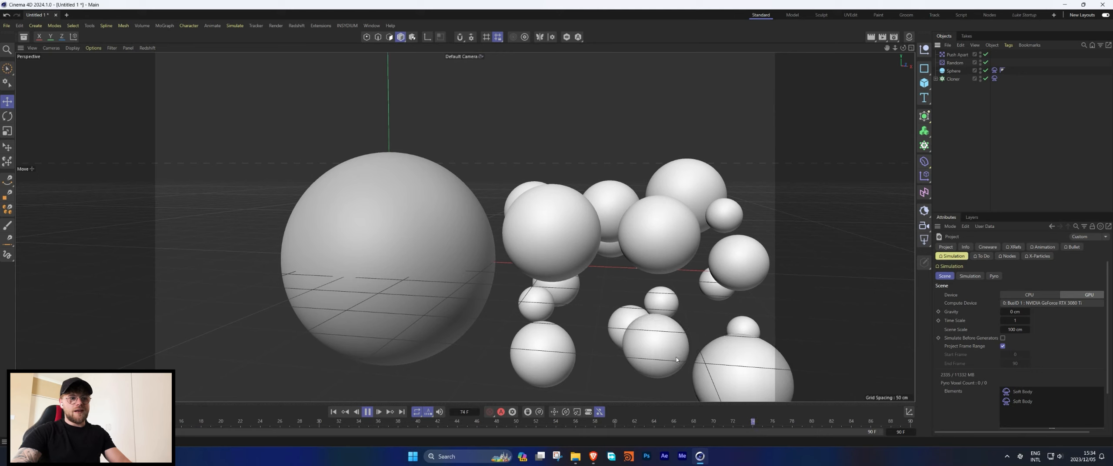
left_click(367, 412)
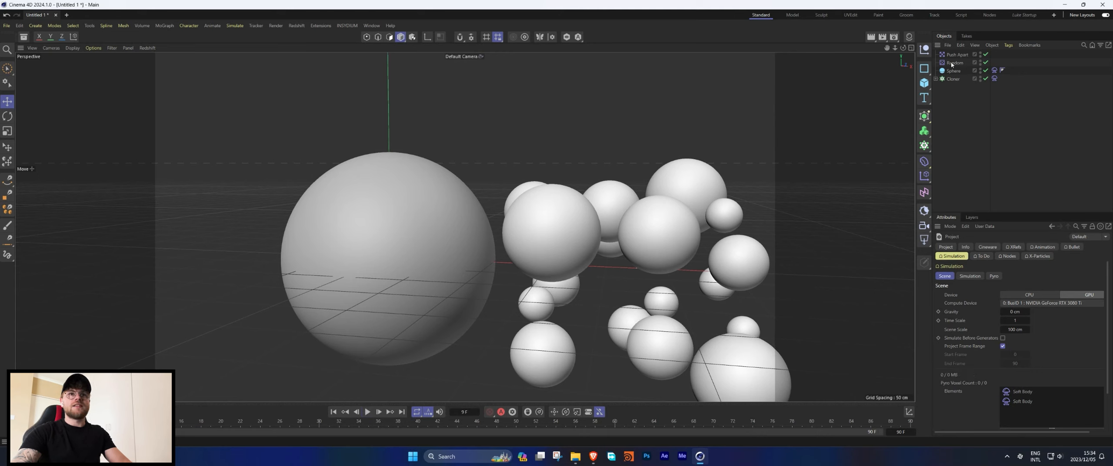
Select the soft body tags on the sphere and the Cloner to review their surface settings.
left_click(994, 70)
left_click(995, 79)
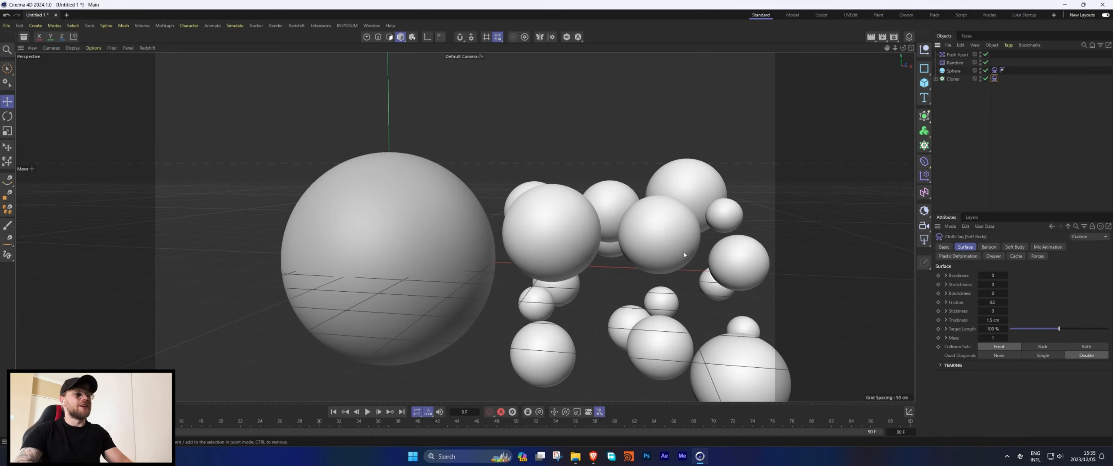
middle_click_drag(607, 246, 560, 196, "alt")
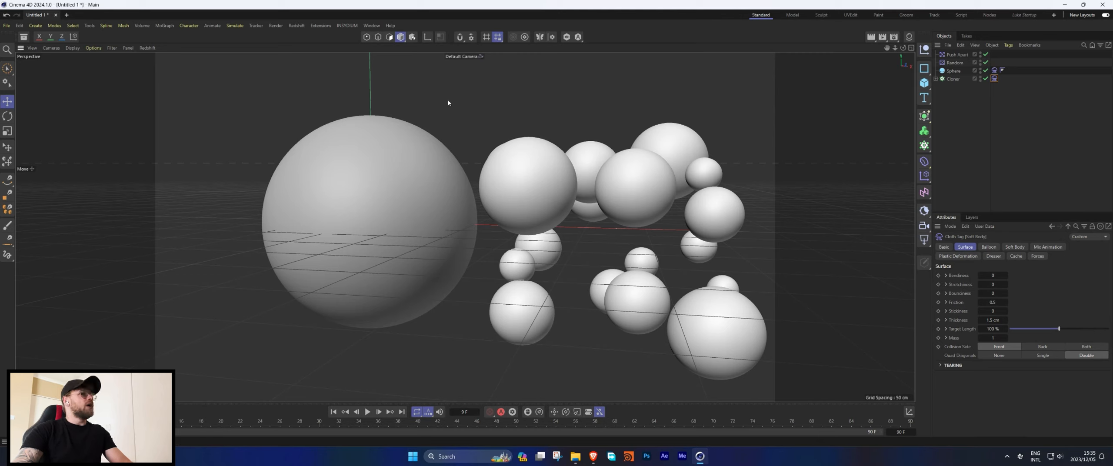
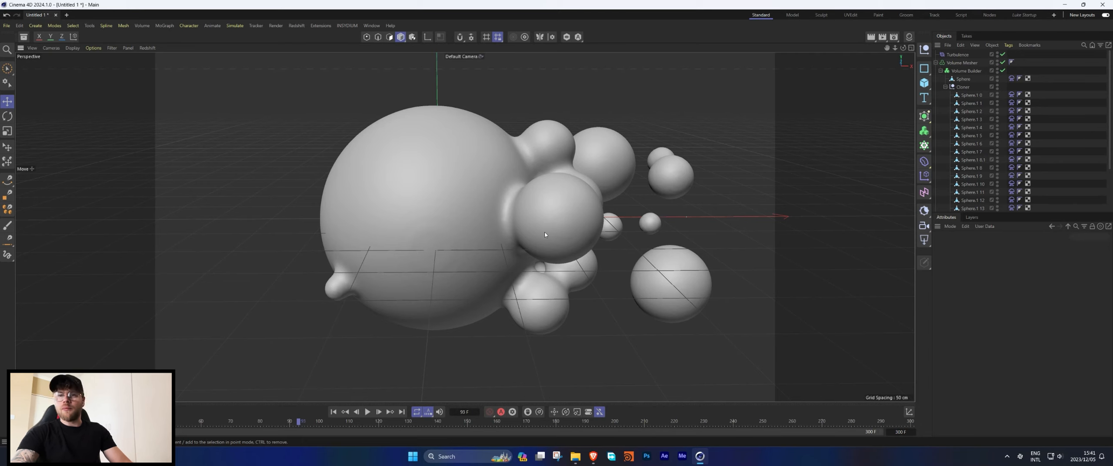
Collapse the Volume Builder hierarchy and switch to the Lula Startup layout.
left_click_drag(456, 235, 479, 219, "alt")
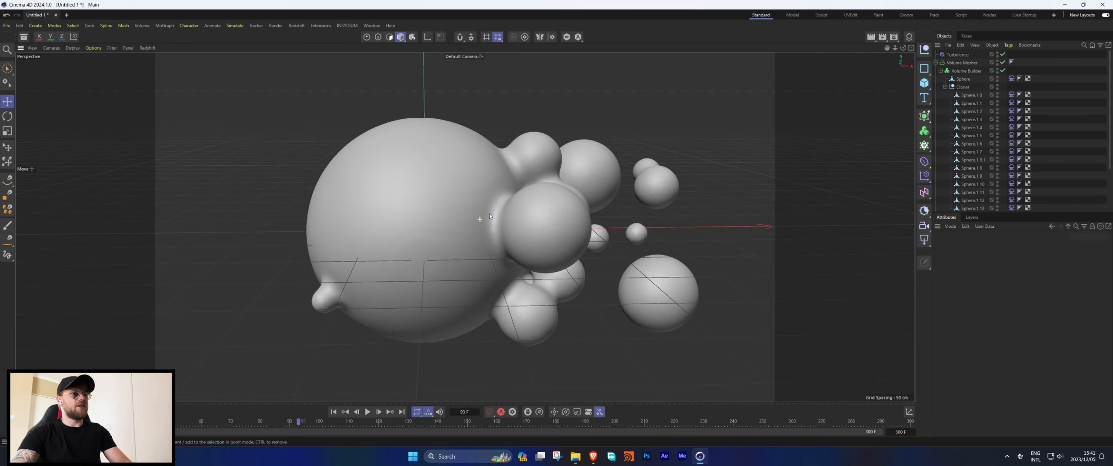
left_click(935, 64)
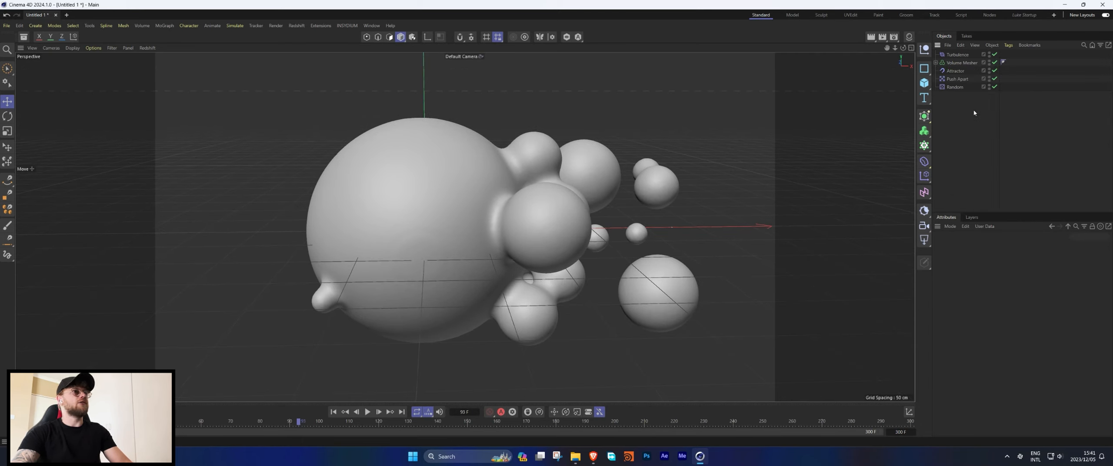
left_click(1024, 15)
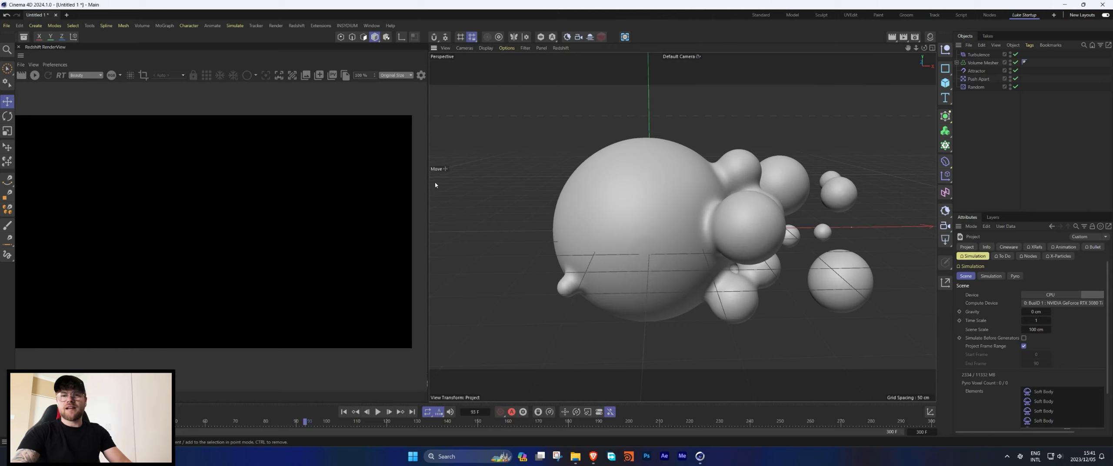
Start interactive rendering in the Redshift RenderView and add a Redshift Dome Light.
left_click(35, 75)
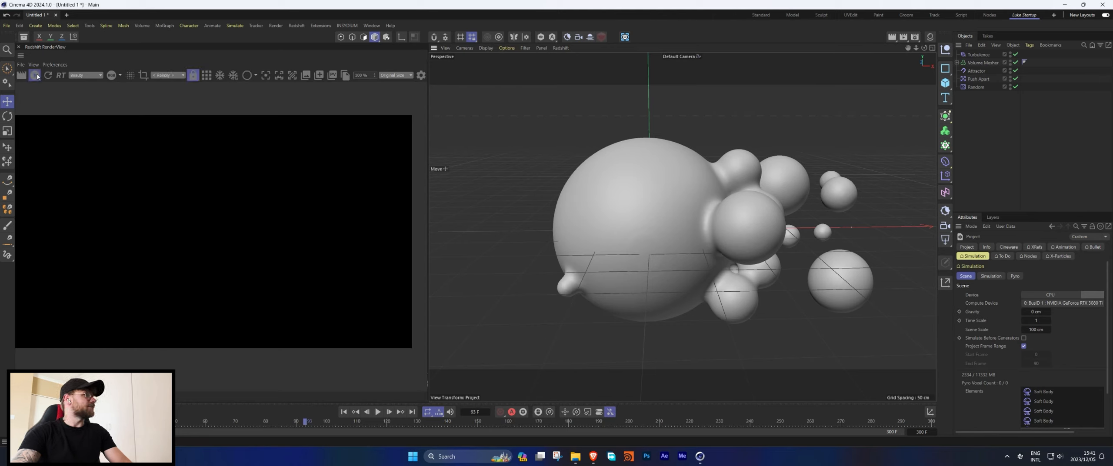
left_click(295, 25)
mouse_move(326, 49)
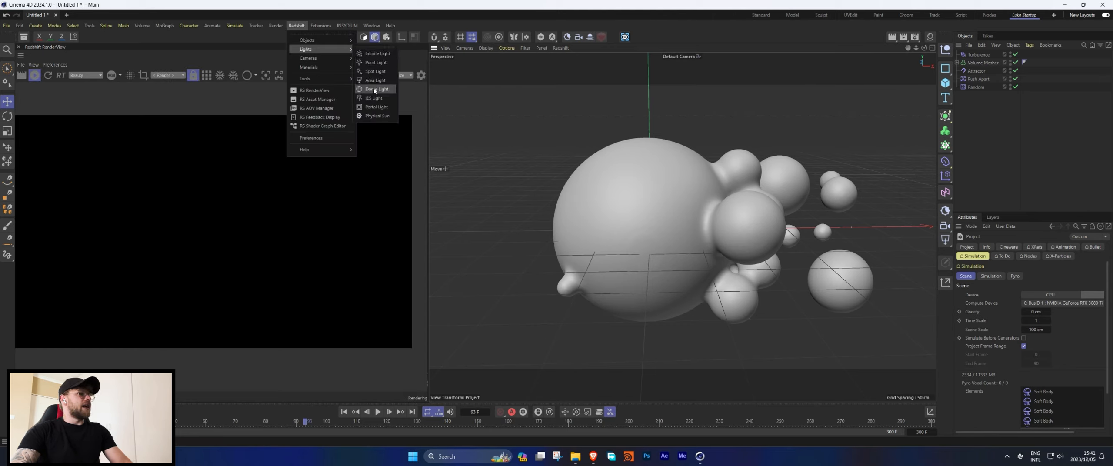
left_click(375, 90)
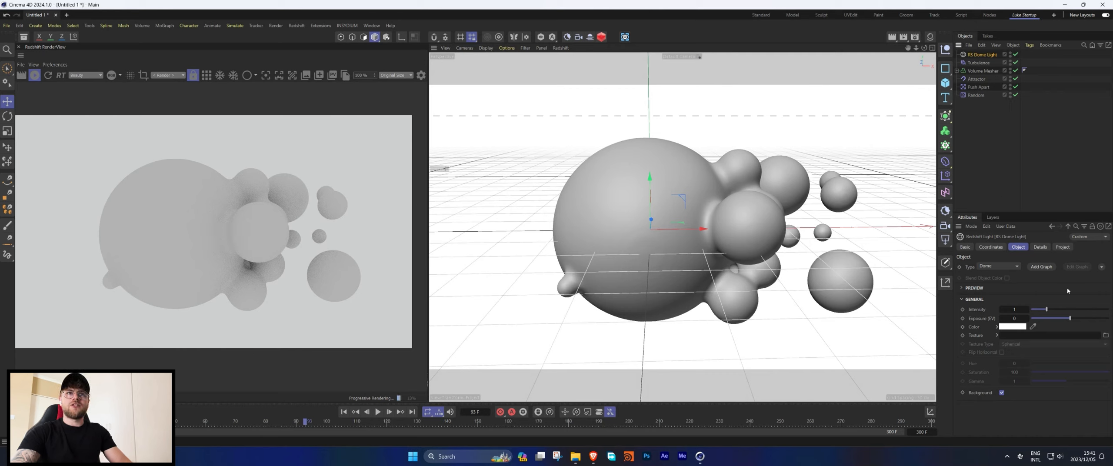
Add a shader graph to the dome light and open its material in the Shader Graph editor.
left_click(1042, 266)
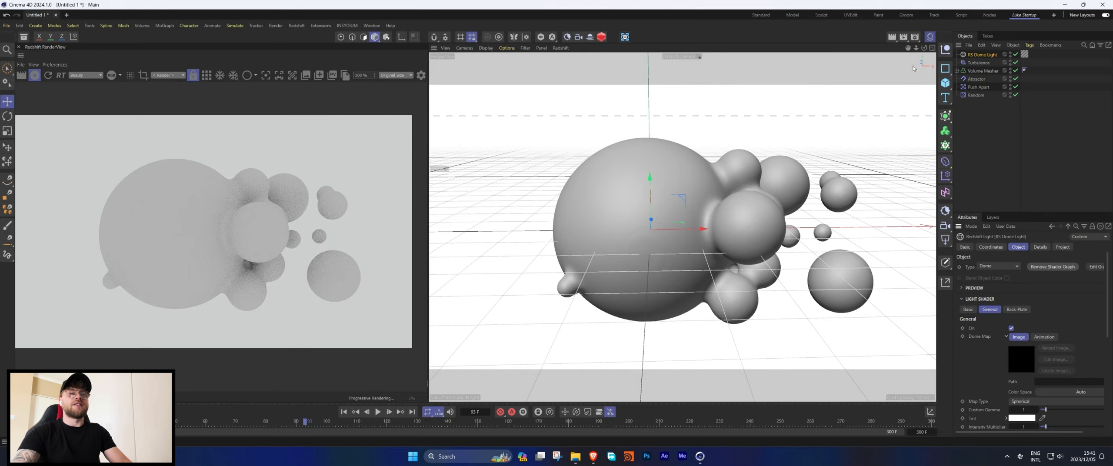
left_click(929, 37)
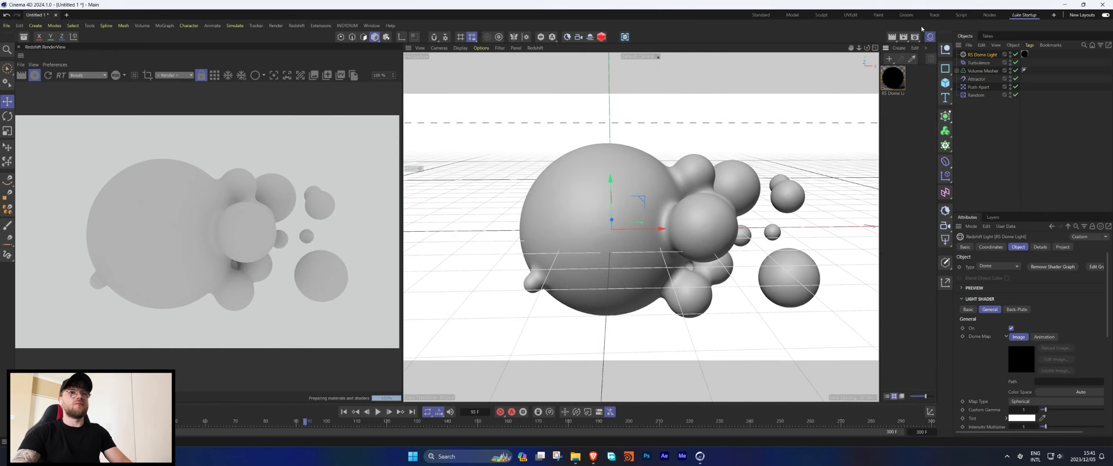
left_click(888, 82)
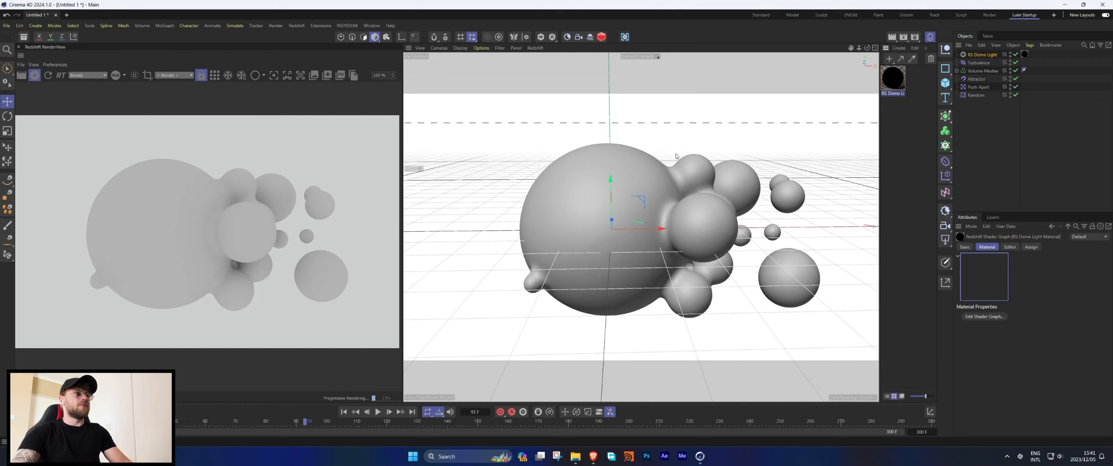
double_click(891, 82)
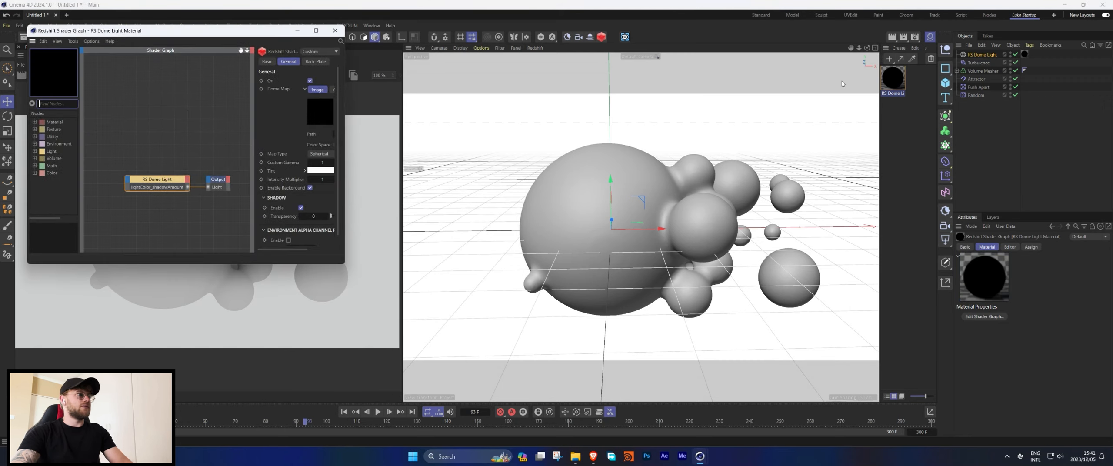
Find the C4D Shader node and connect it to the dome light's General Dome Map input.
left_click(50, 104)
type("c4d")
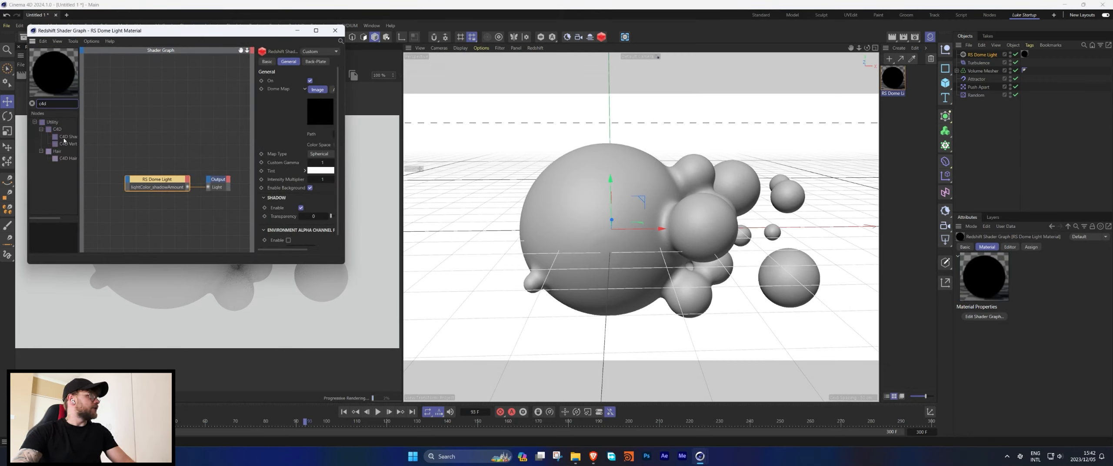
left_click_drag(67, 136, 127, 179)
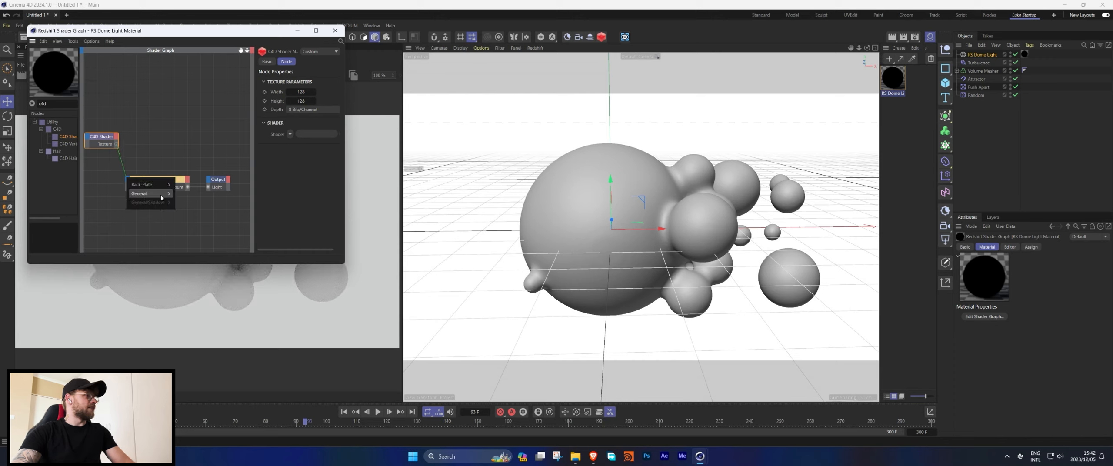
left_click(195, 195)
Set the C4D Shader's texture width and height to 1024.
double_click(301, 92)
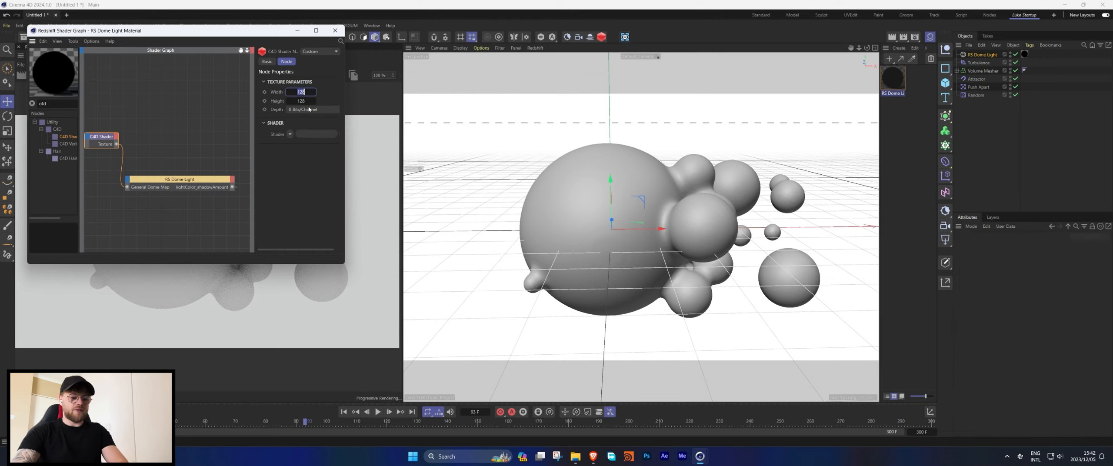
type("1024")
double_click(307, 103)
type("1024")
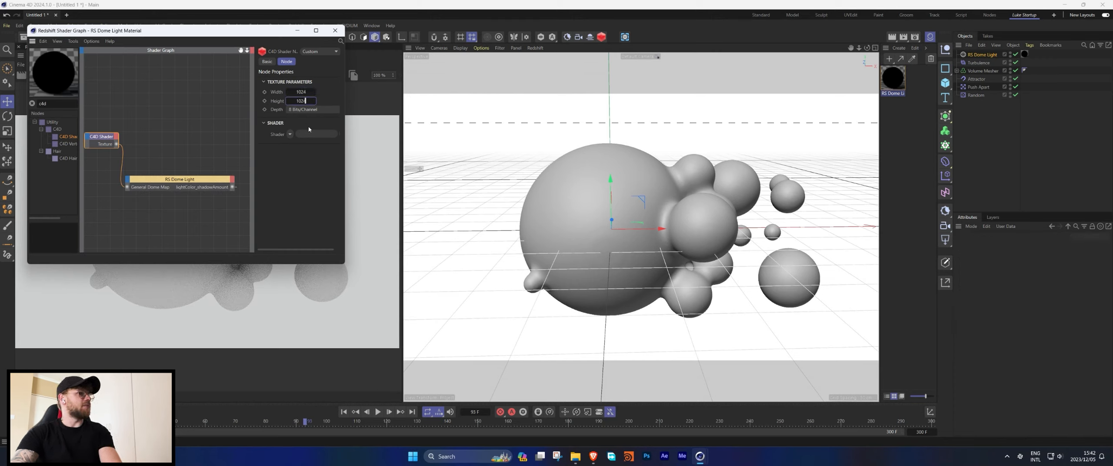
Load a Gradient into the C4D Shader's shader slot and close the Shader Graph.
left_click(289, 134)
left_click(300, 212)
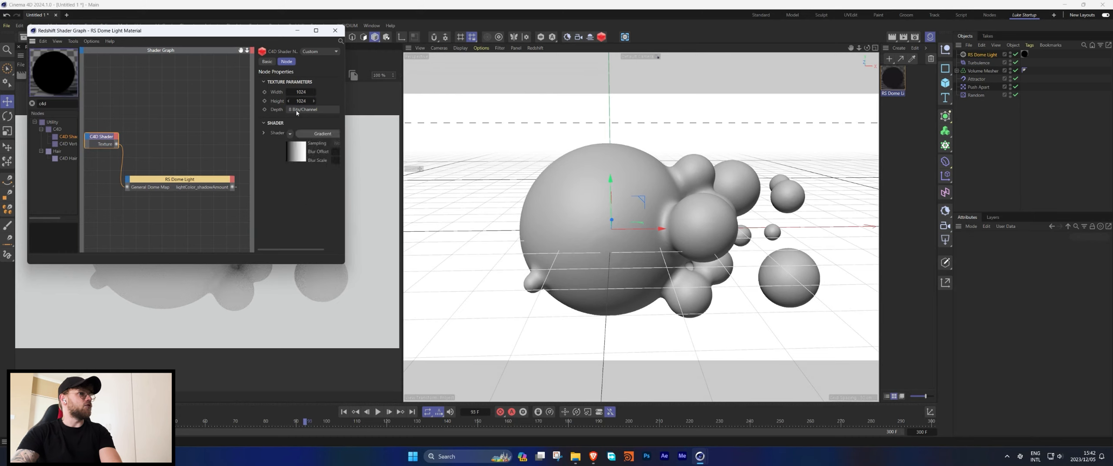
left_click(335, 30)
Set the gradient type to 2D - Circular and move the middle knot toward the right end.
left_click(1002, 351)
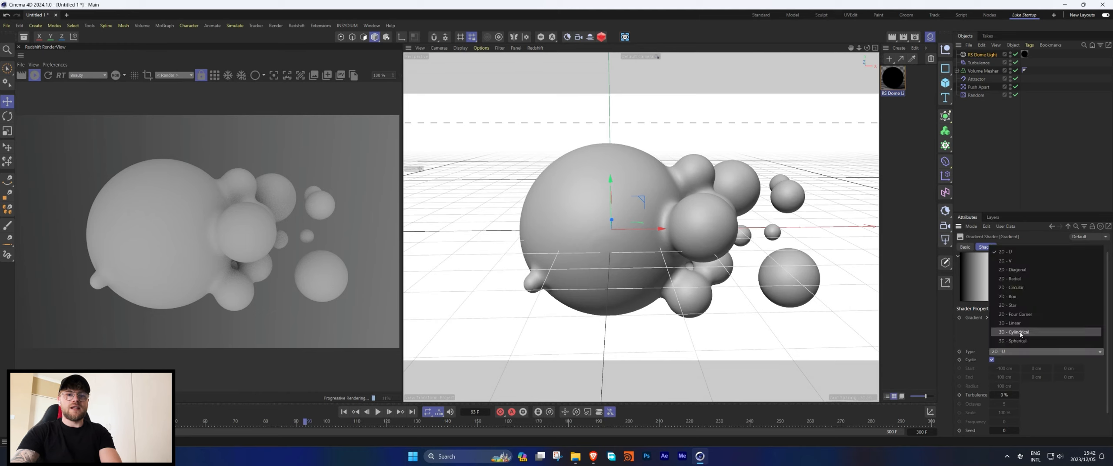
left_click(1017, 288)
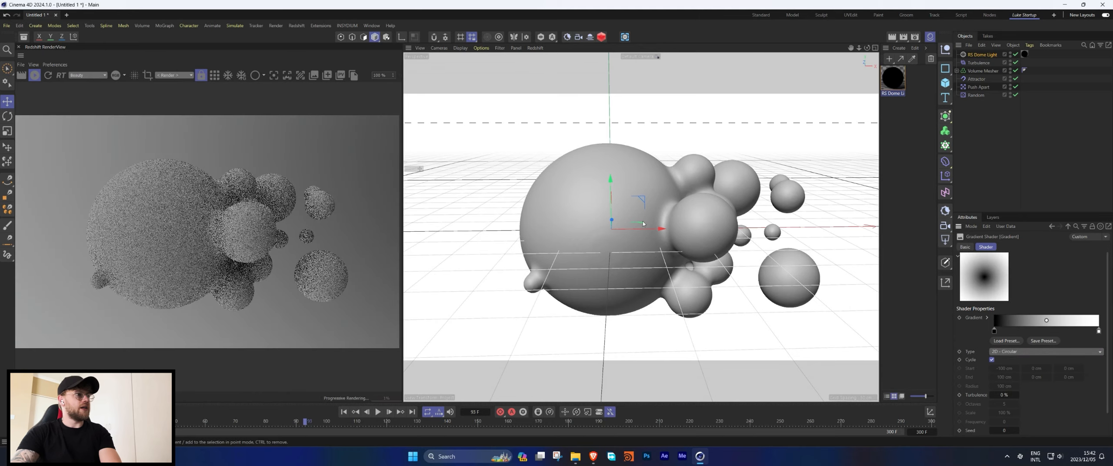
left_click_drag(994, 330, 1055, 331)
Tint that gradient knot a light peach with hue 21° and saturation 31%.
double_click(1055, 331)
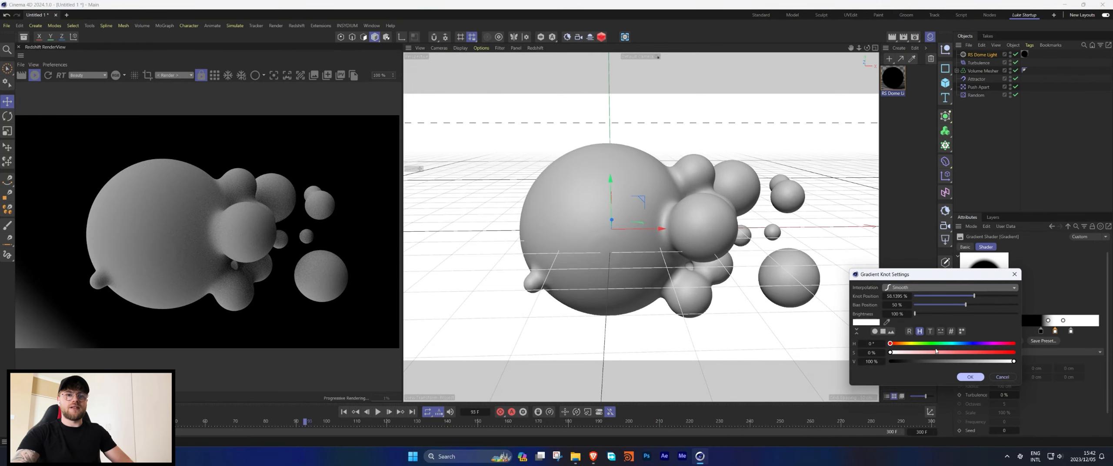
left_click(898, 343)
left_click_drag(921, 352, 929, 352)
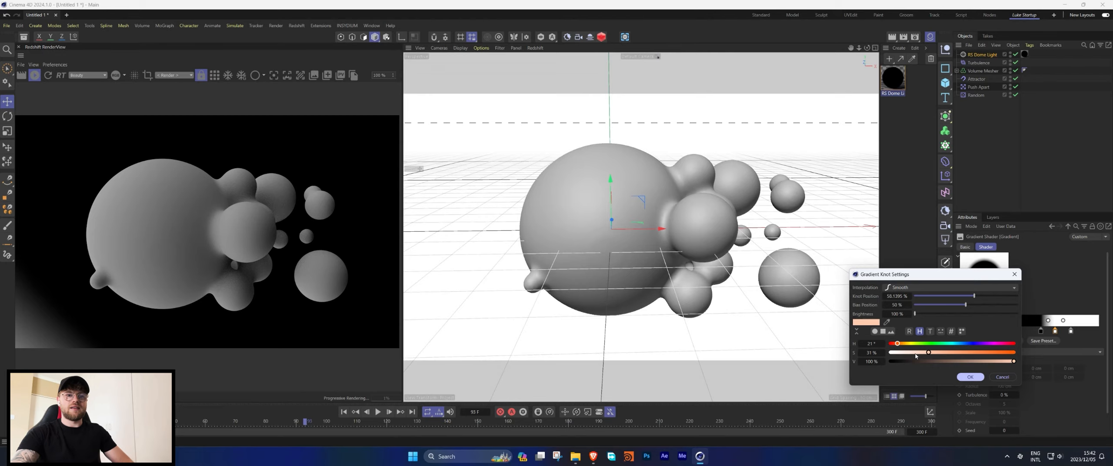
left_click(970, 377)
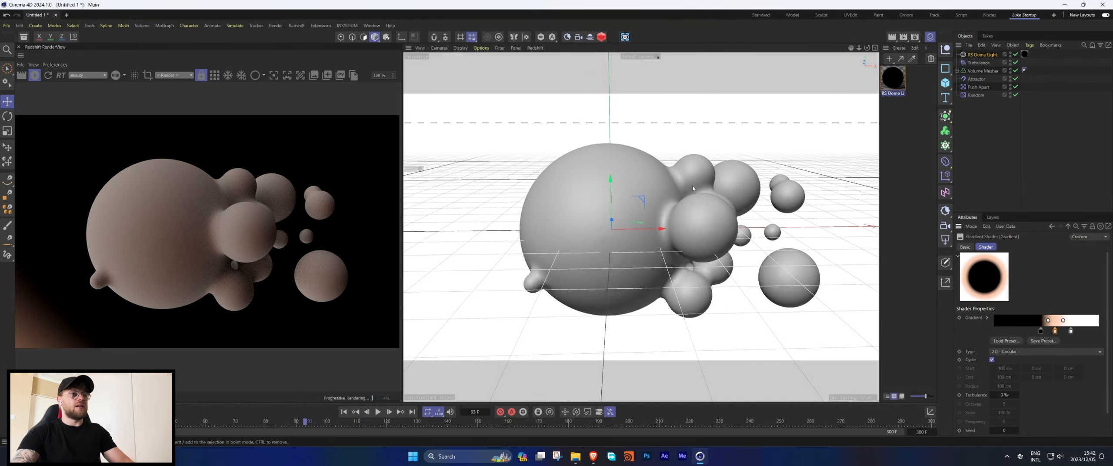
Create a new default material and apply it to the Volume Mesher.
left_click_drag(692, 188, 739, 217, "alt")
left_click(899, 48)
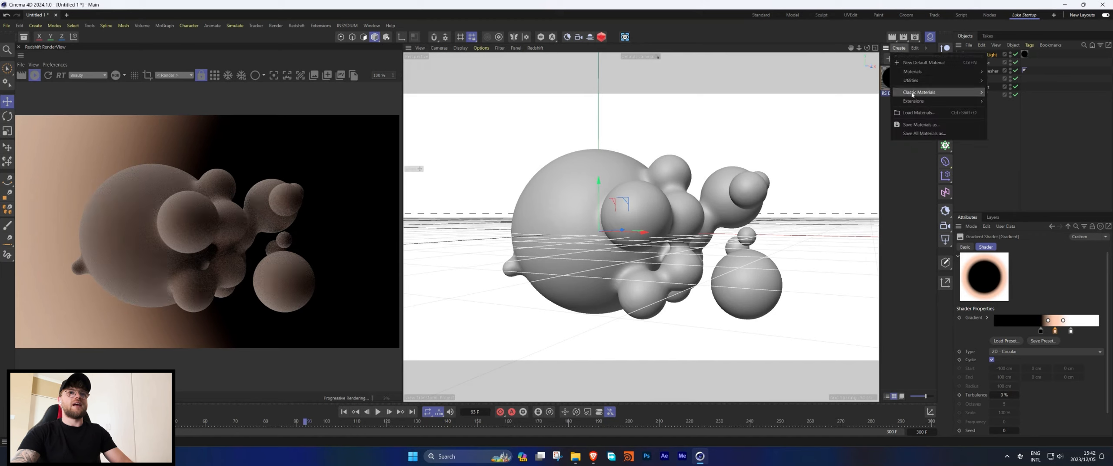
left_click(924, 62)
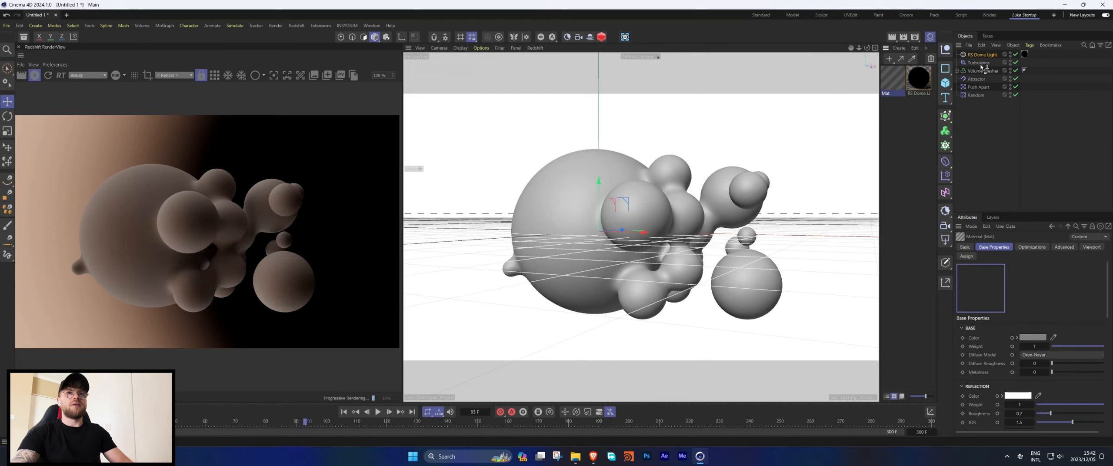
left_click_drag(983, 68, 983, 72)
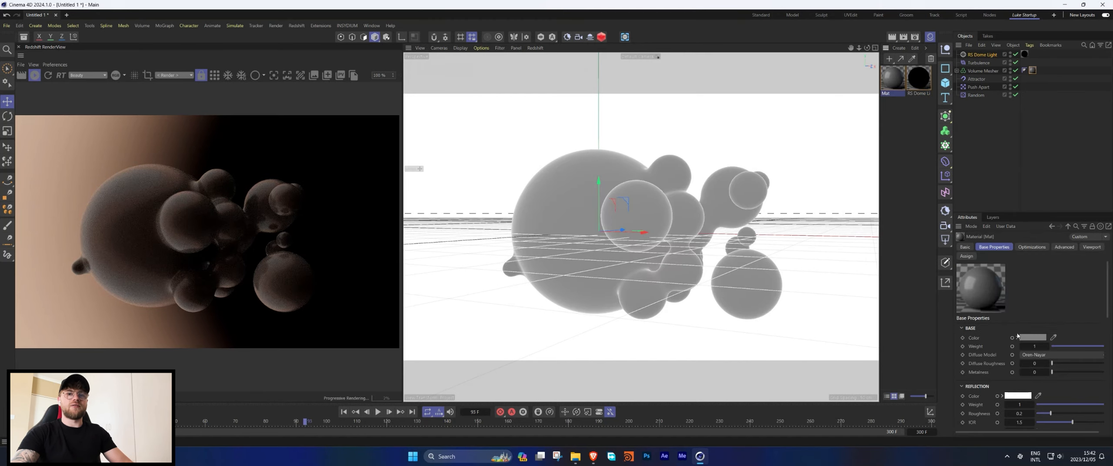
Set the material's transmission weight to 1 and reflection roughness to 0.
scroll(1015, 341, "down", 5)
left_click_drag(1051, 334, 1103, 335)
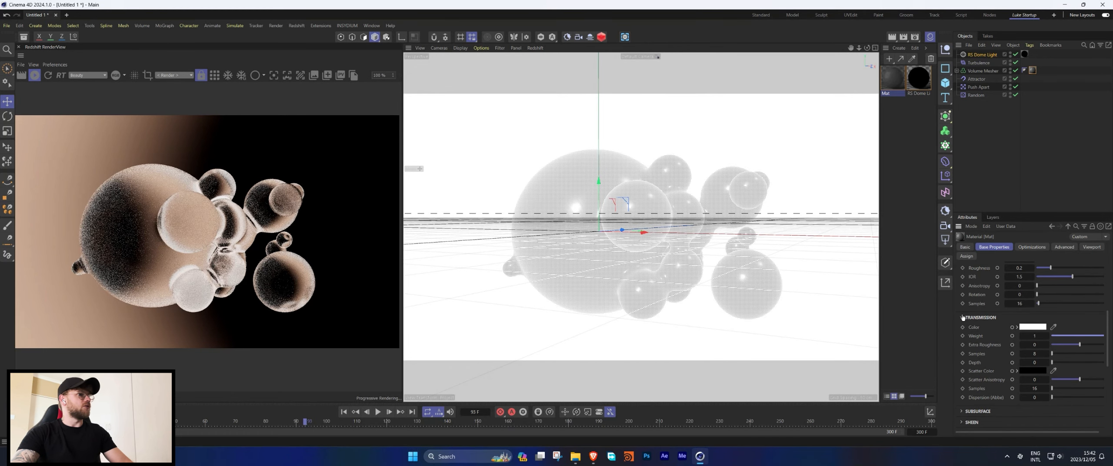
left_click_drag(1050, 267, 1036, 267)
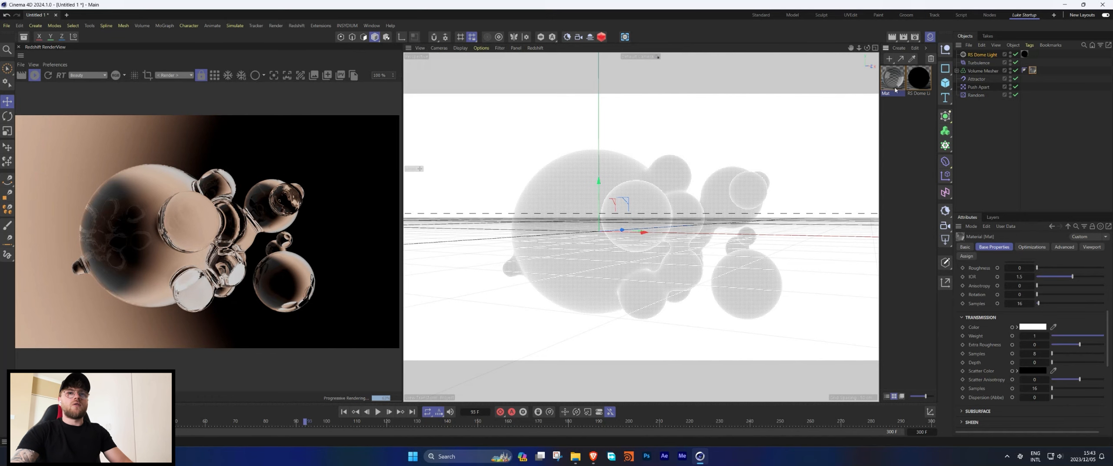
Raise the material's reflection IOR to about 1.6.
left_click_drag(954, 268, 929, 269)
scroll(969, 277, "up", 3)
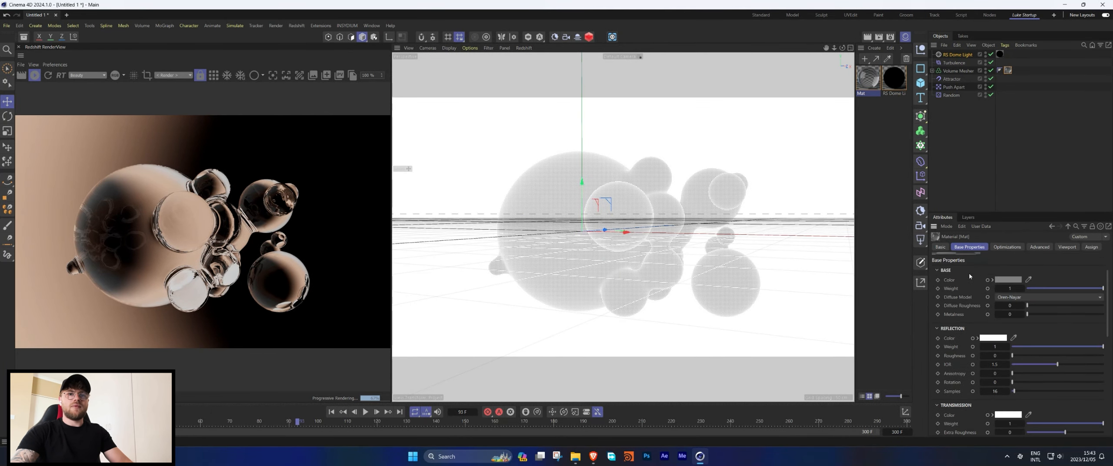
left_click(1040, 248)
left_click(969, 247)
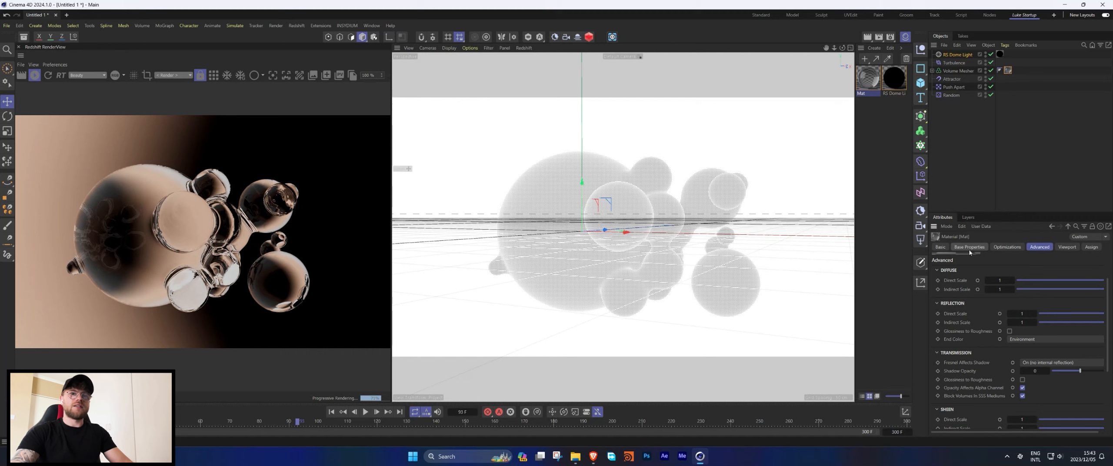
scroll(1047, 320, "down", 3)
left_click_drag(1057, 317, 1052, 318)
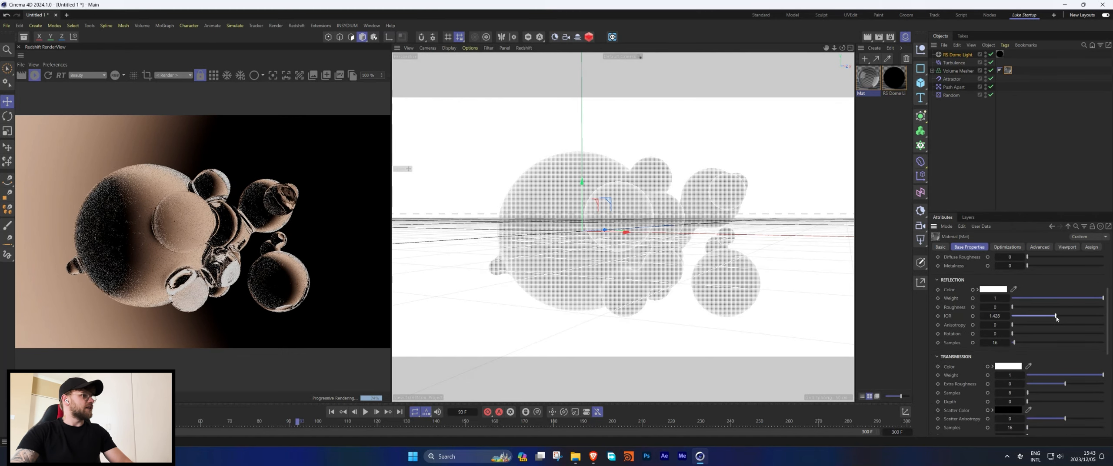
left_click_drag(1053, 318, 1054, 317)
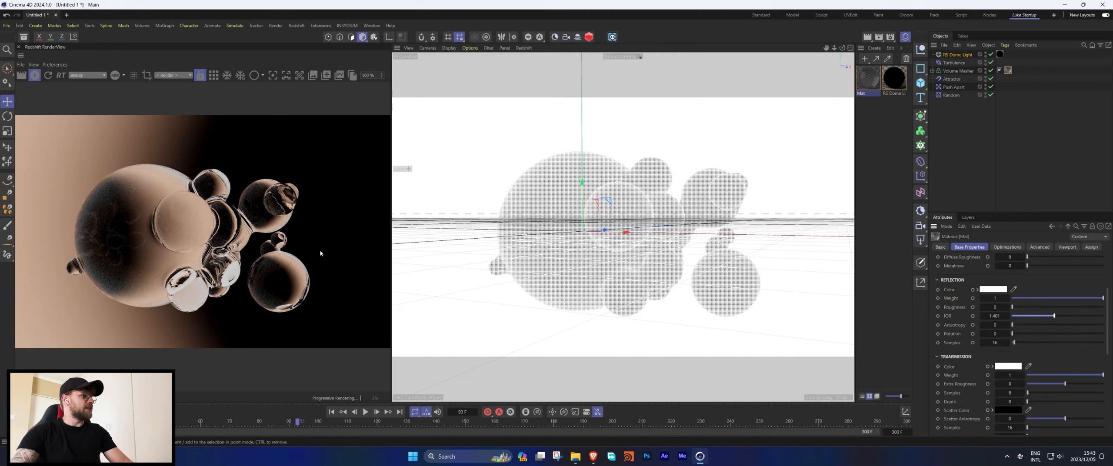
Expand the Thin Film section and lower its IOR.
scroll(948, 316, "down", 4)
left_click(948, 316)
scroll(948, 316, "down", 2)
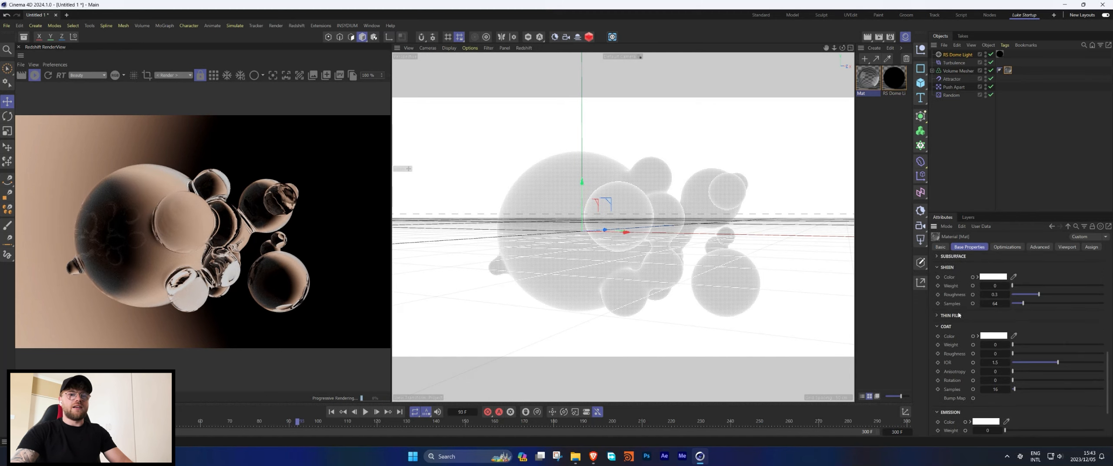
left_click(948, 316)
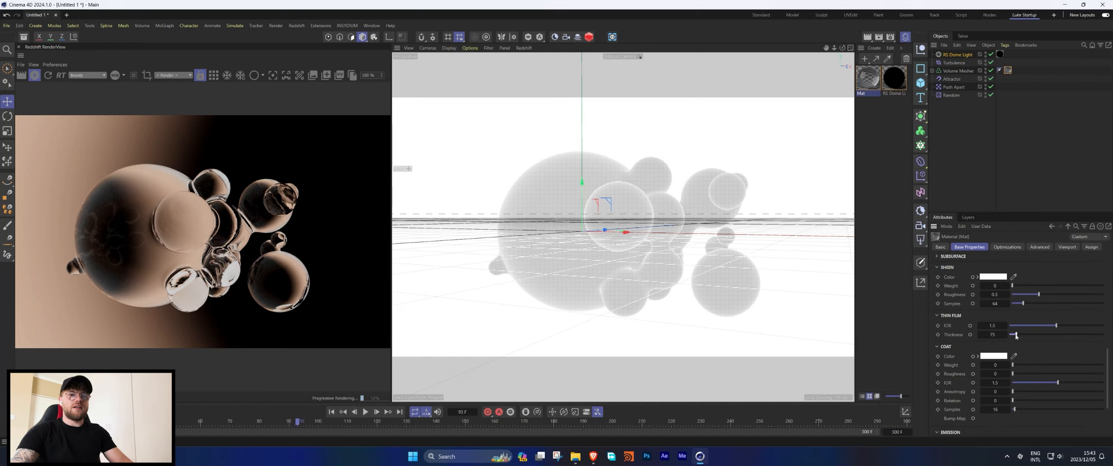
left_click_drag(1016, 336, 1040, 327)
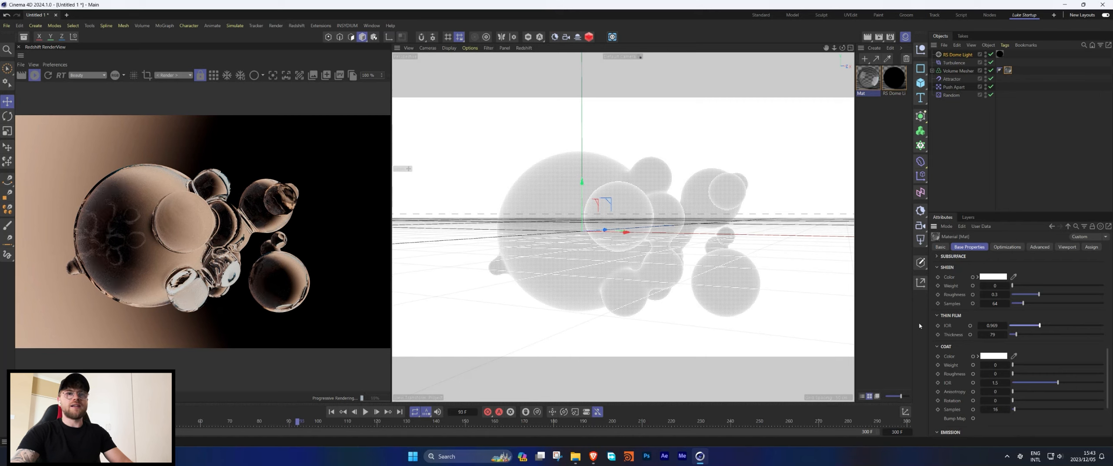
Enable Trace Depth Override in the material's optimizations and set the reflection trace depth to 1.
left_click(1035, 247)
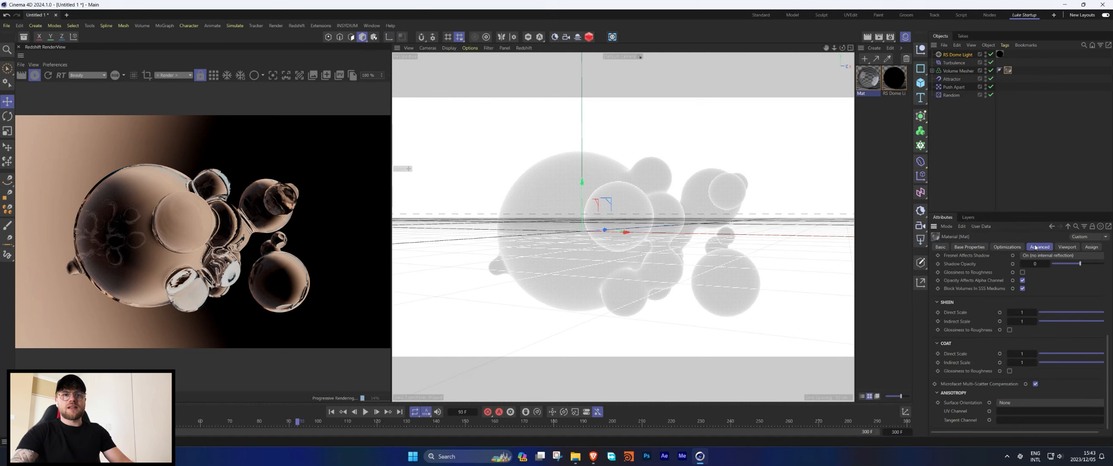
left_click(1007, 247)
left_click(1002, 317)
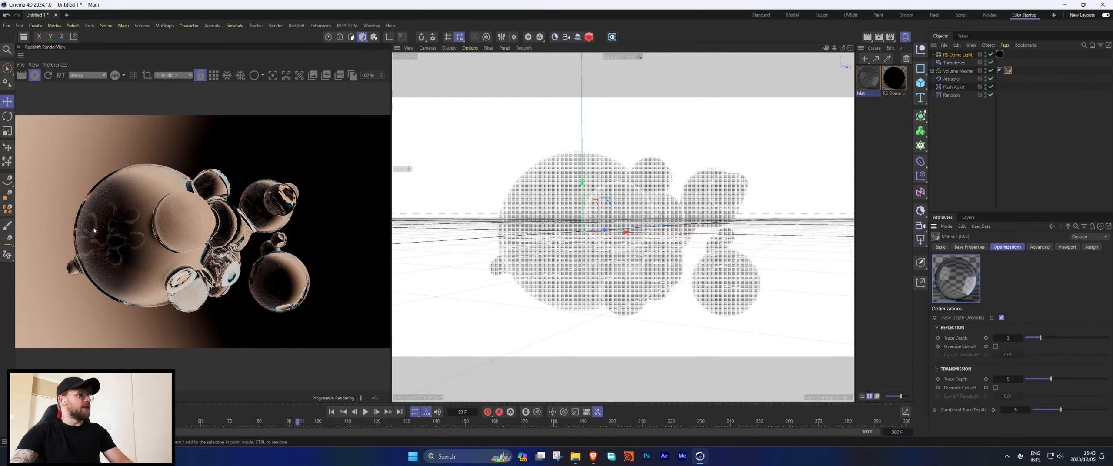
double_click(1008, 338)
type("1")
key("Return")
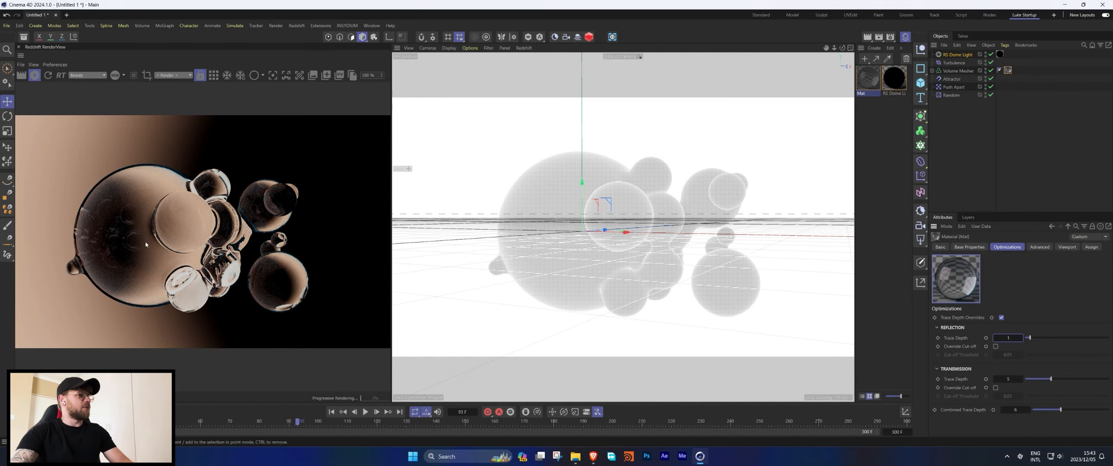
Raise the reflection trace depth to 2 and set the transmission trace depth to 3.
left_click(1021, 338)
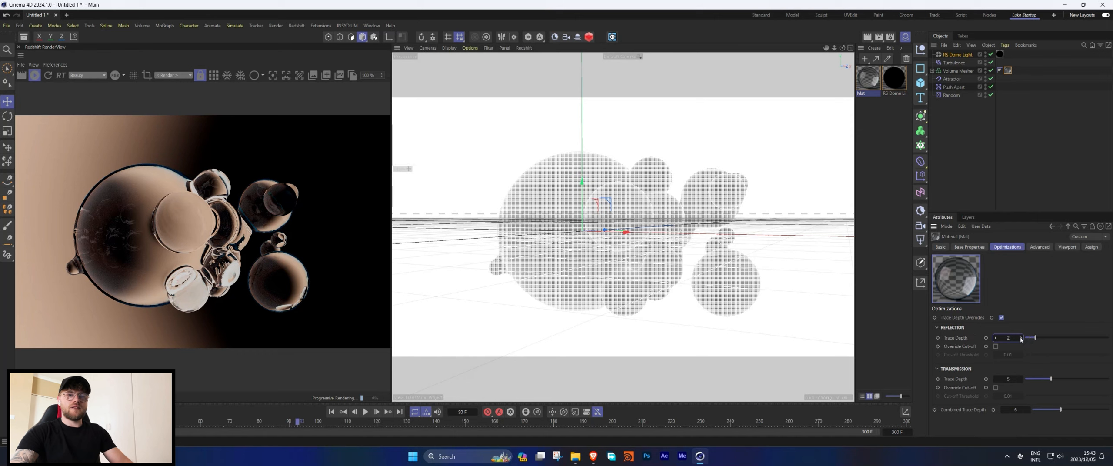
left_click(996, 380)
left_click(996, 379)
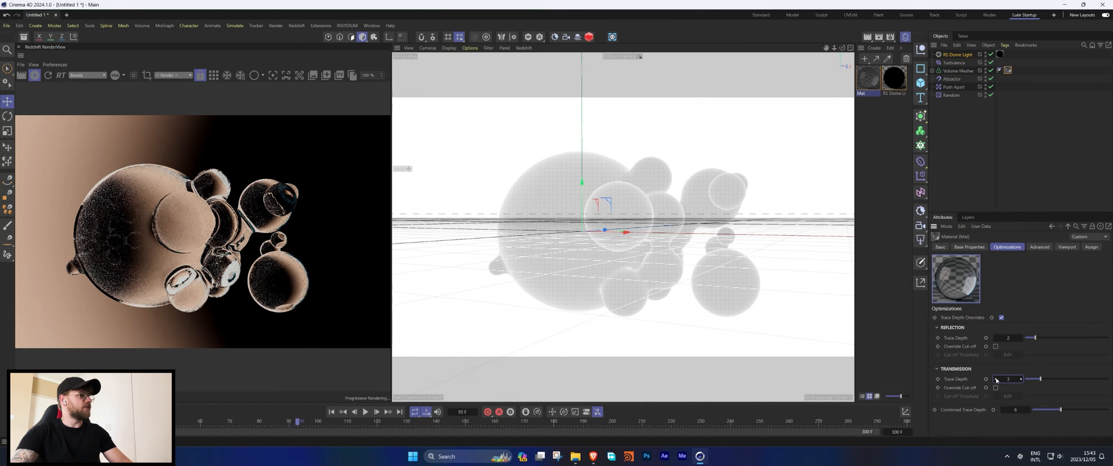
left_click(997, 379)
left_click(997, 379)
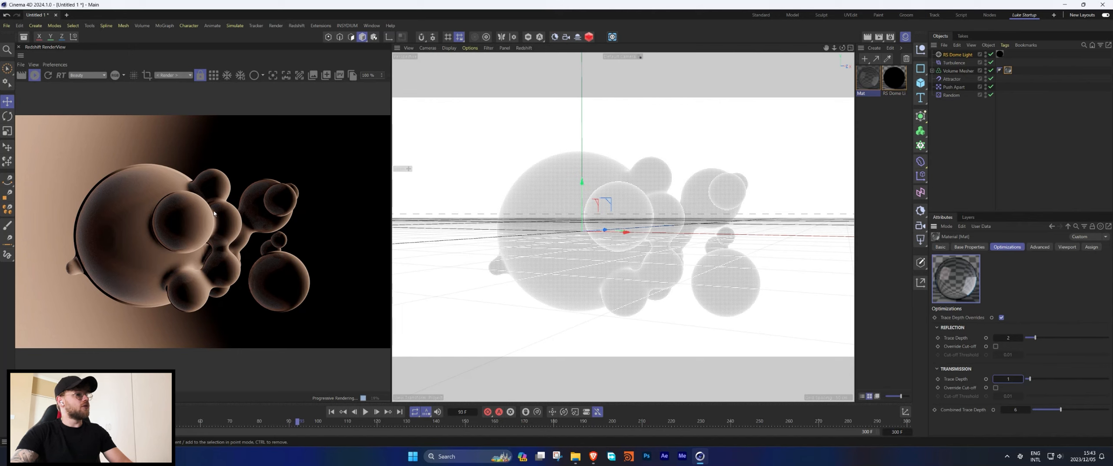
left_click(1020, 380)
left_click(1020, 380)
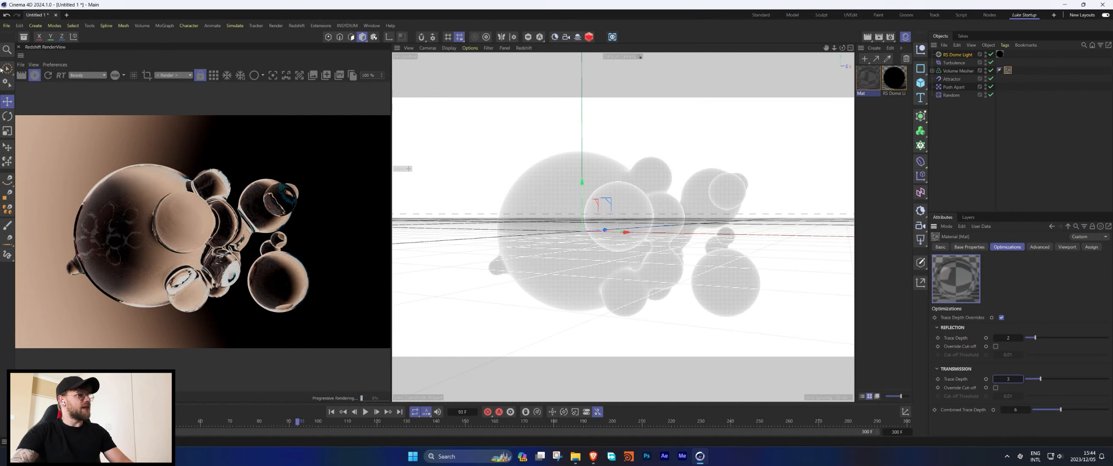
Open the bubble reference images 1.png and 3.png from the desktop to examine them, then return to Cinema 4D.
left_click(35, 75)
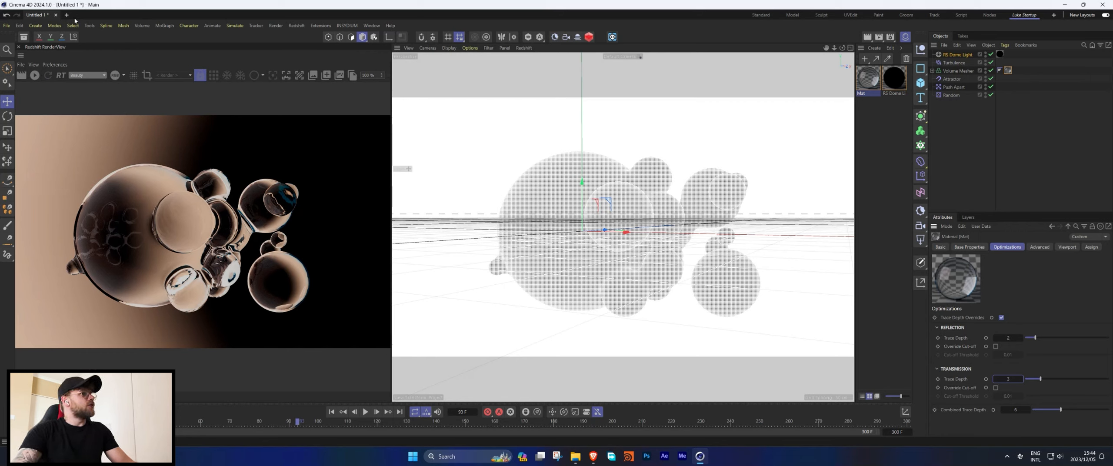
left_click(1066, 4)
left_click(1066, 4)
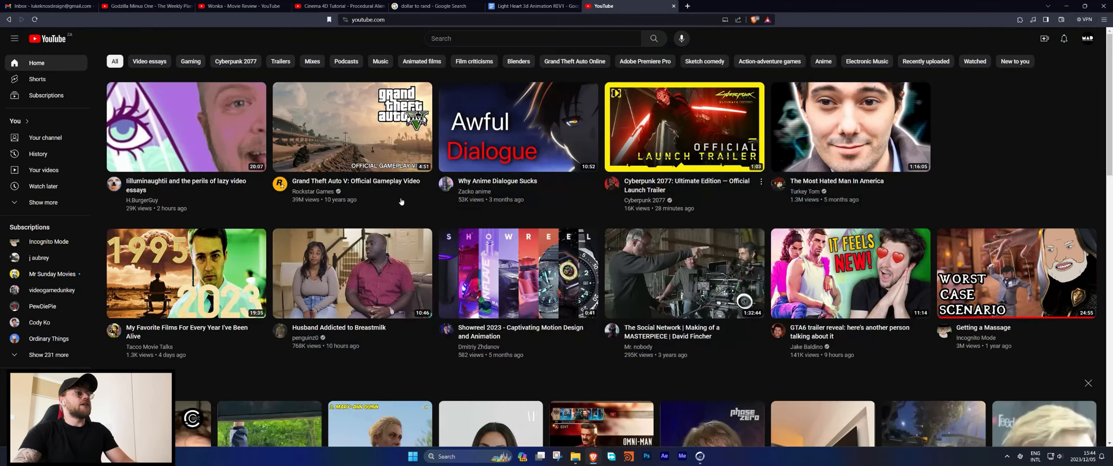
left_click(1072, 5)
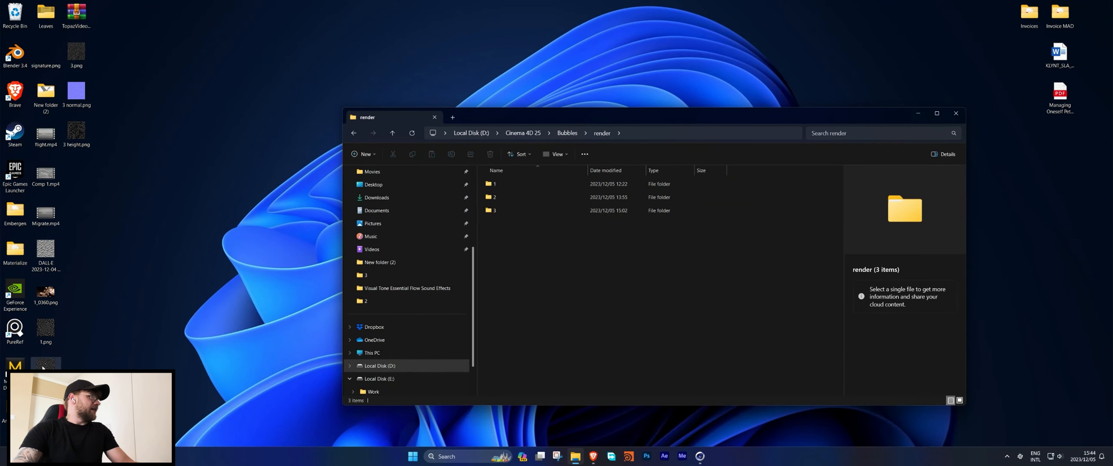
double_click(45, 329)
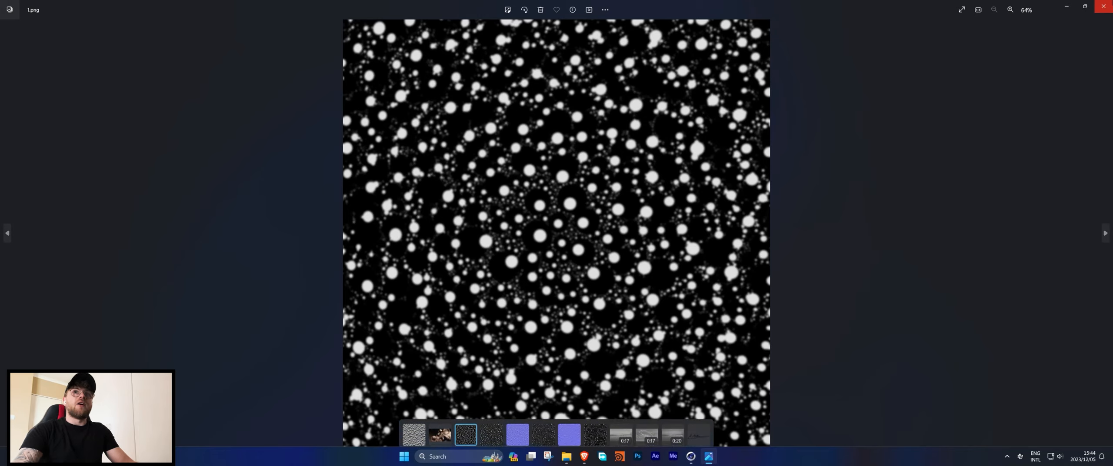
left_click(1111, 2)
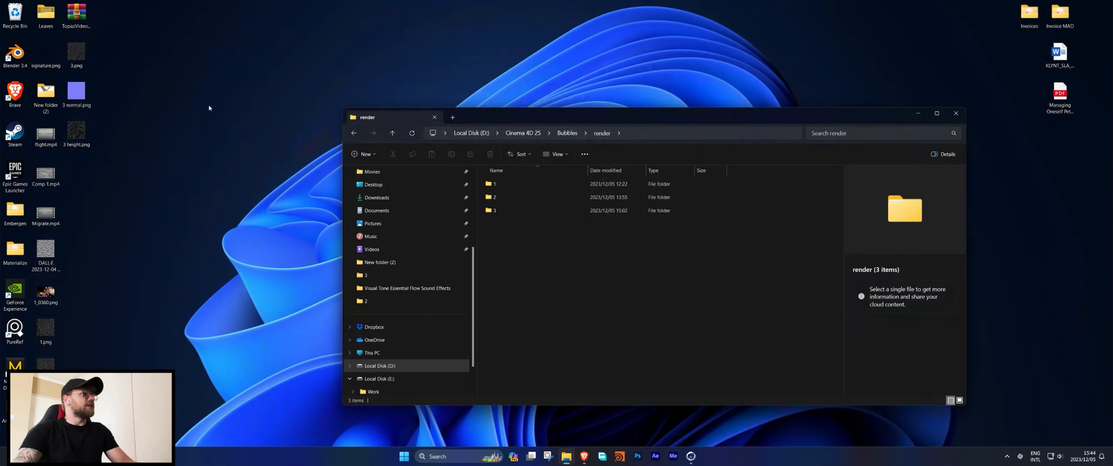
double_click(76, 55)
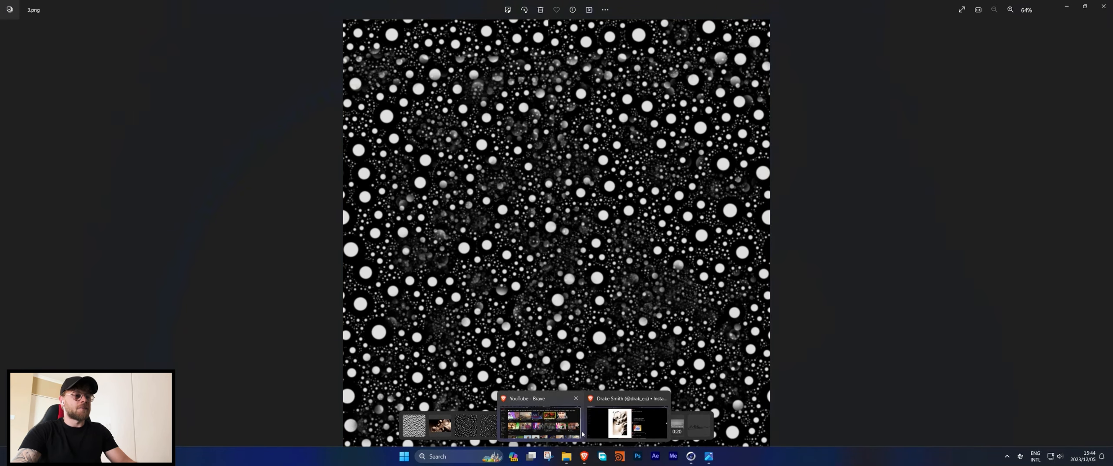
left_click(583, 460)
left_click(691, 456)
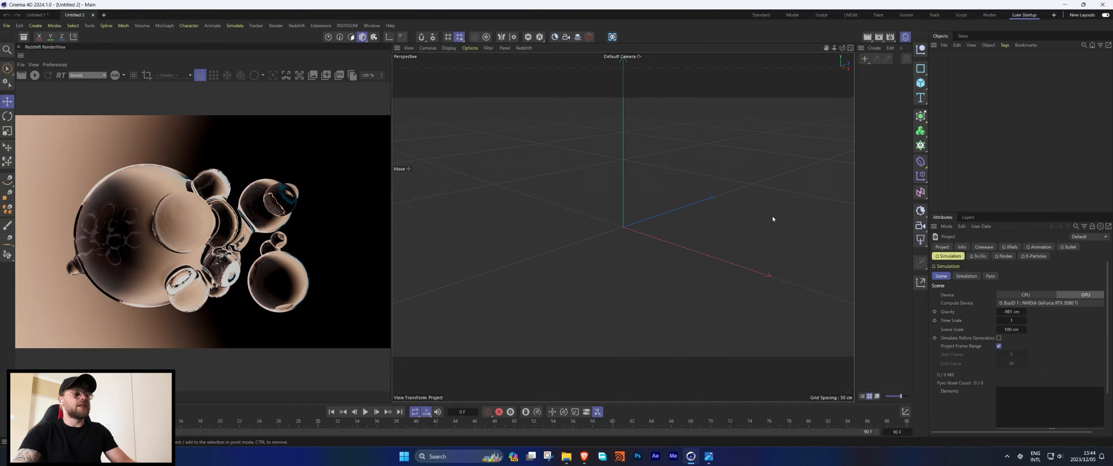
Add an X-Particles emitter to the new scene and set its emitter plane to Y+.
left_click(612, 37)
left_click(970, 95)
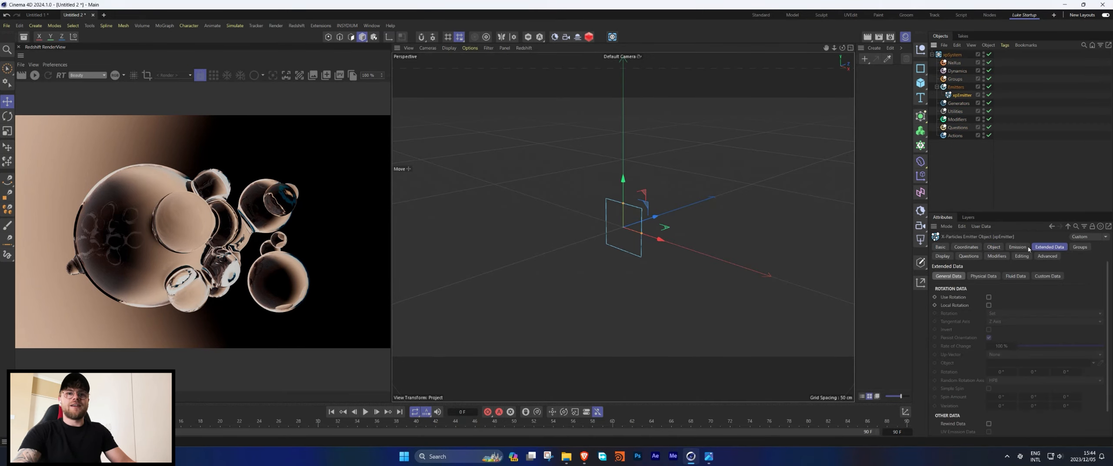
left_click(993, 247)
left_click(1084, 290)
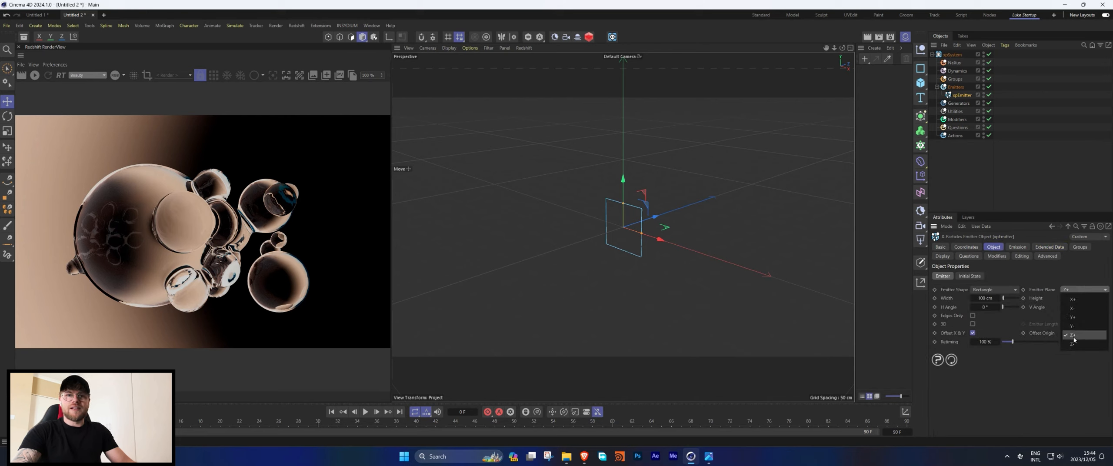
left_click(1078, 316)
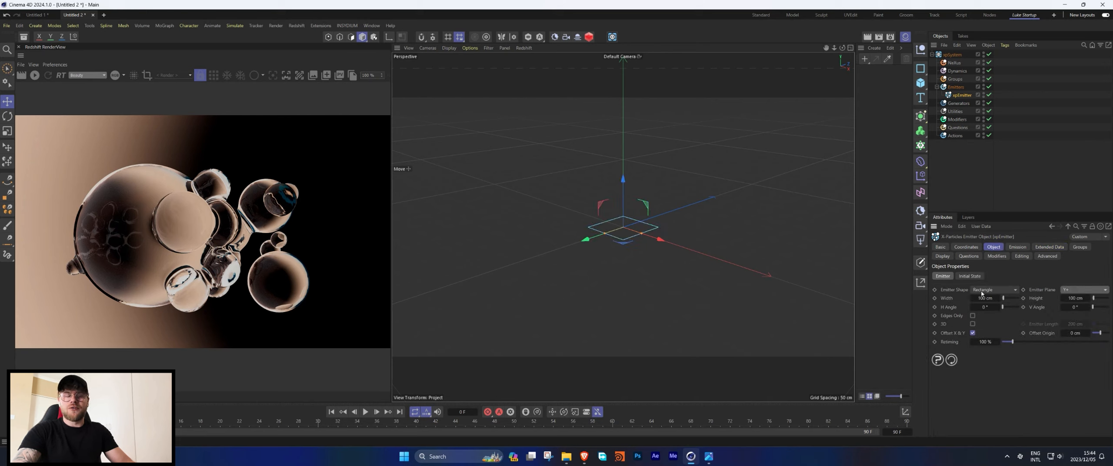
Set the emitter's particle speed to 0 cm and play the simulation.
left_click_drag(675, 213, 721, 217, "alt")
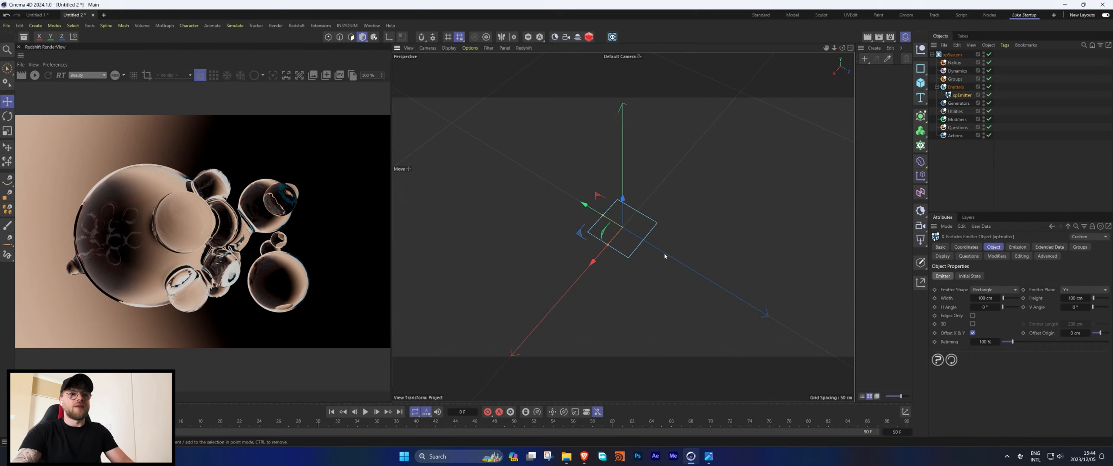
left_click(1018, 248)
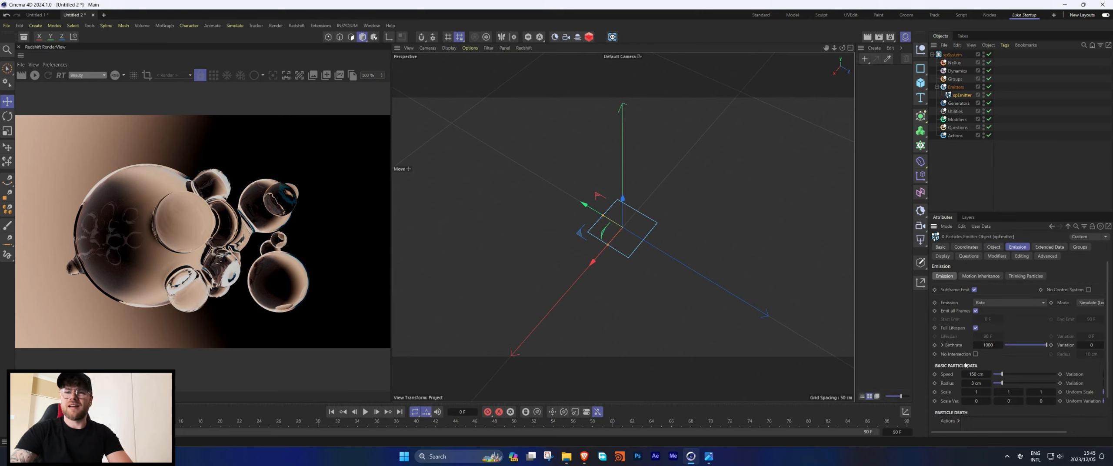
double_click(984, 373)
type("0")
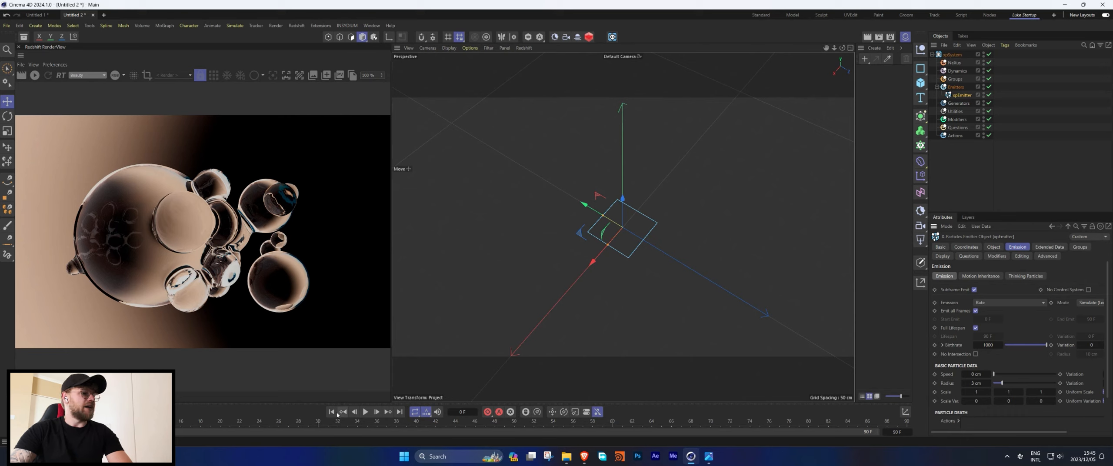
key("F8")
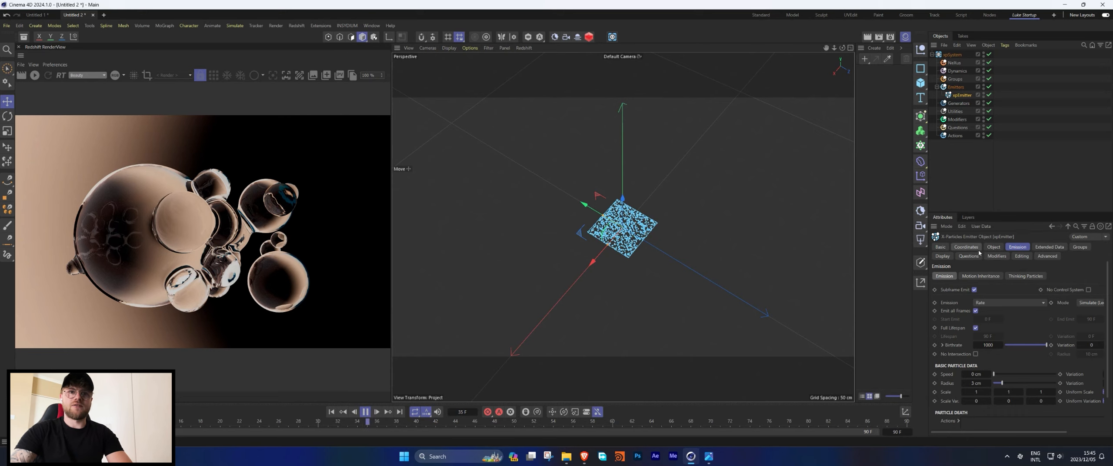
Change the particles' editor display to Circle and stop playback.
left_click(949, 257)
left_click(1013, 387)
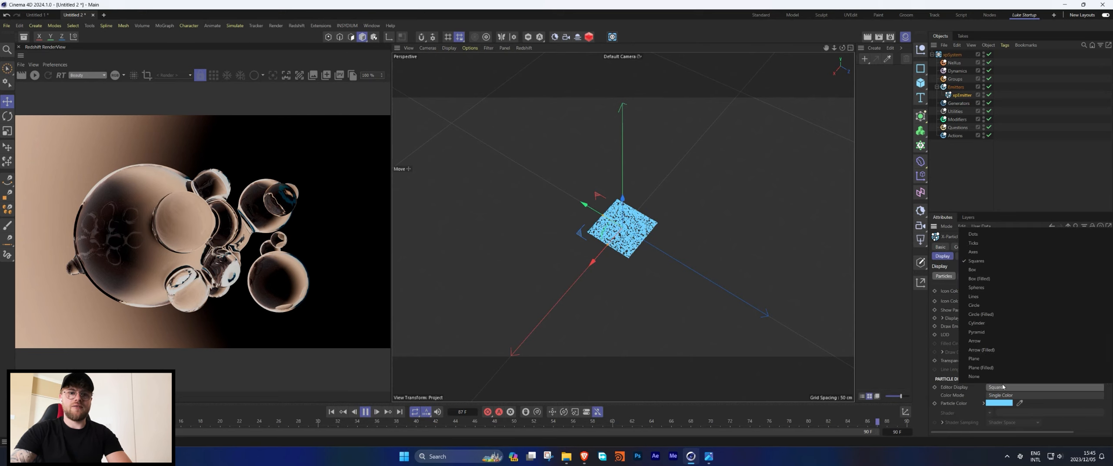
left_click(971, 314)
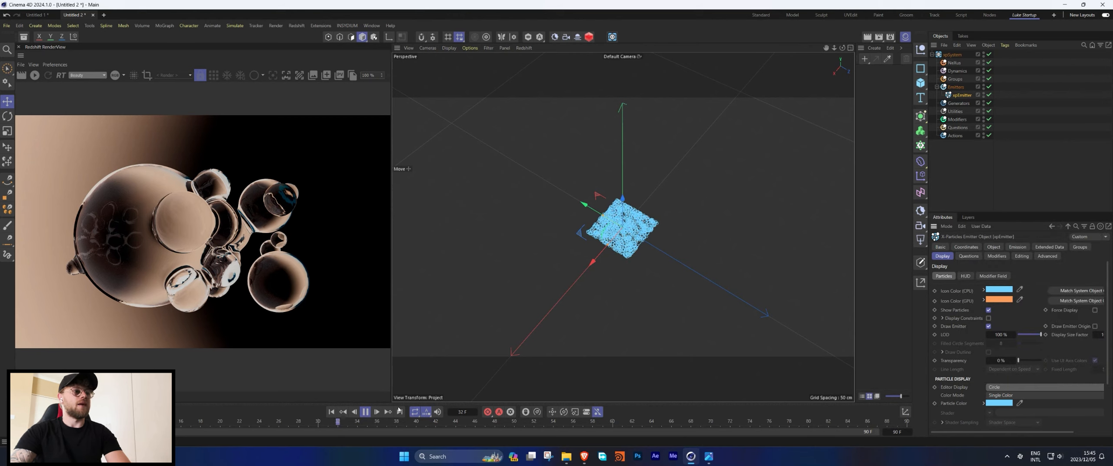
key("F8")
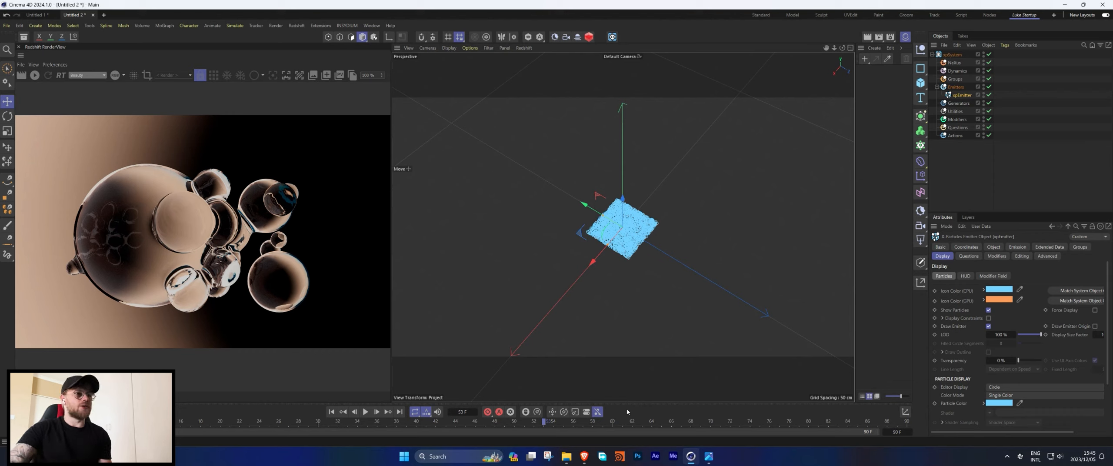
Open the Commander to search for a command to add.
left_click(941, 151)
key("shift+c")
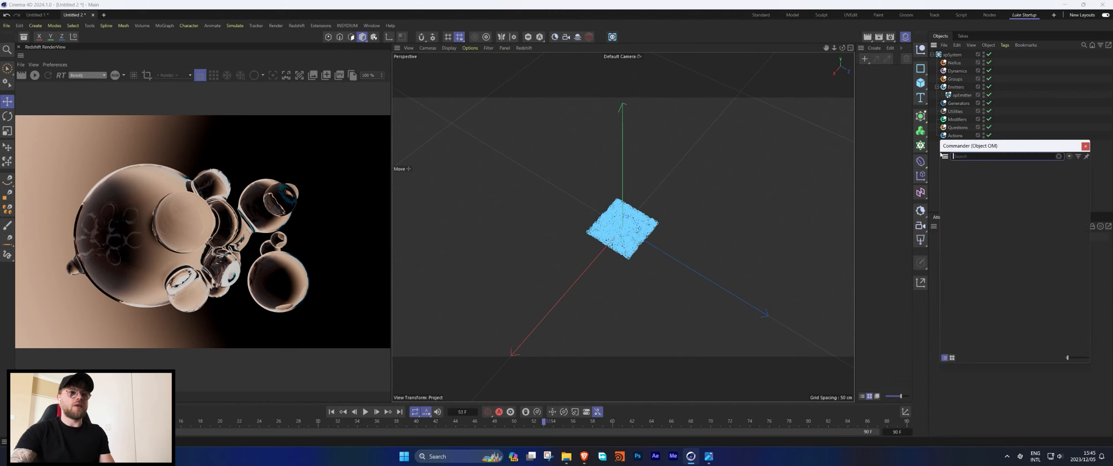
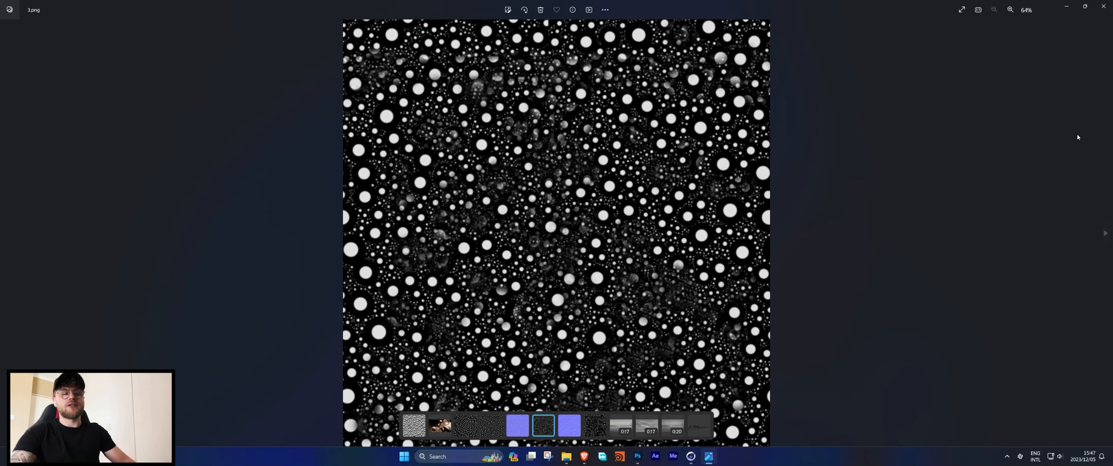
Return to the glass spheres project, create a new material and open it in the Node Editor.
left_click(691, 456)
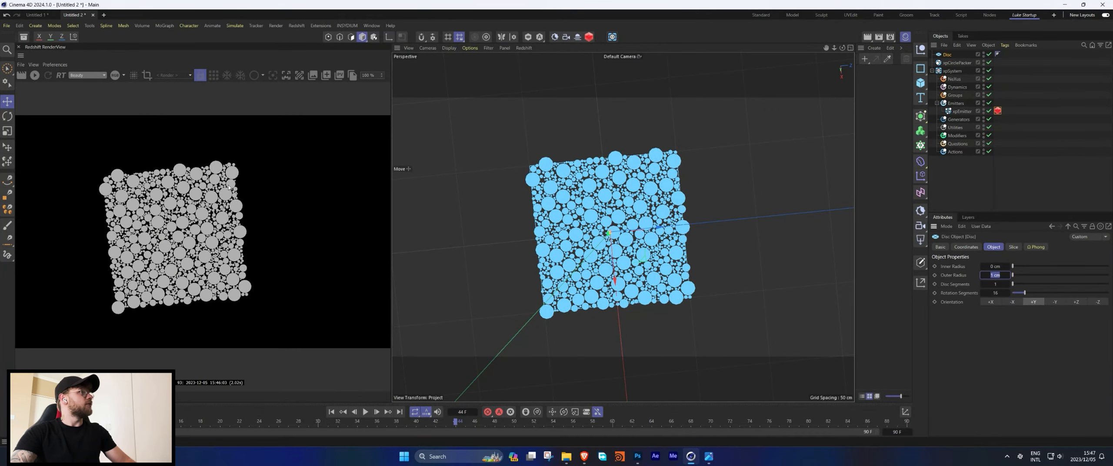
left_click(41, 16)
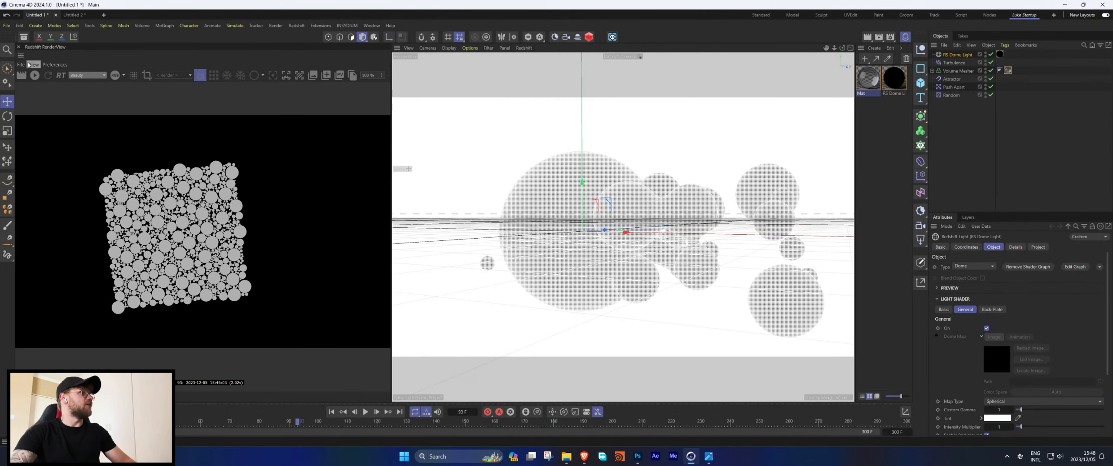
left_click(873, 48)
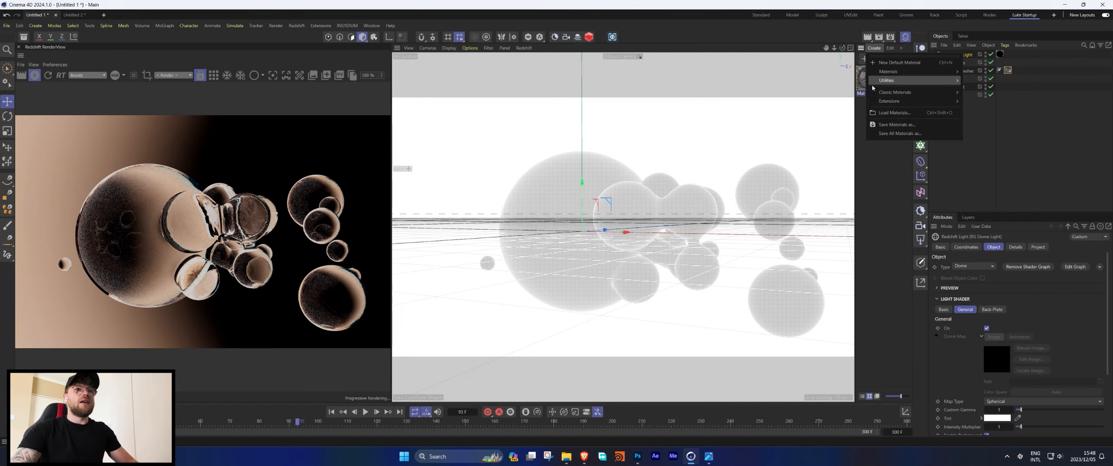
double_click(875, 167)
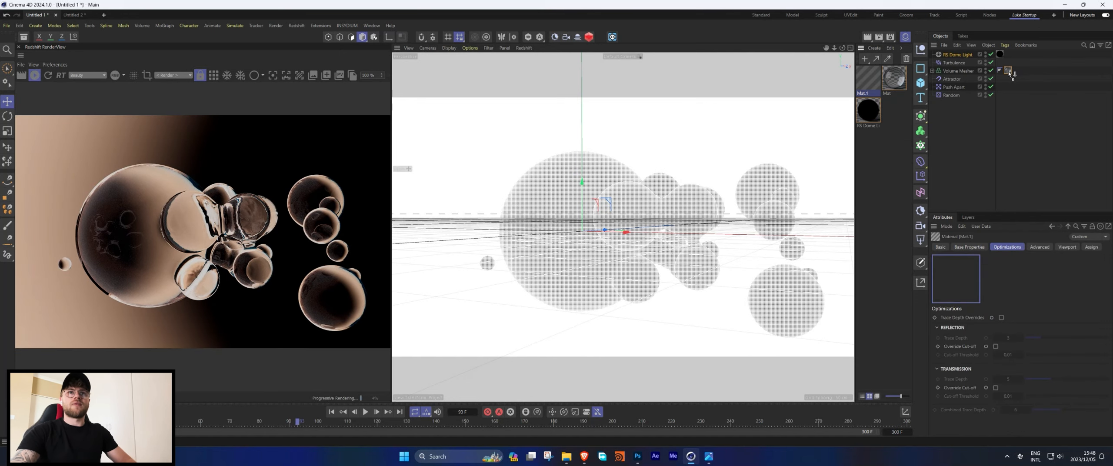
left_click_drag(1010, 74, 1008, 71)
double_click(870, 80)
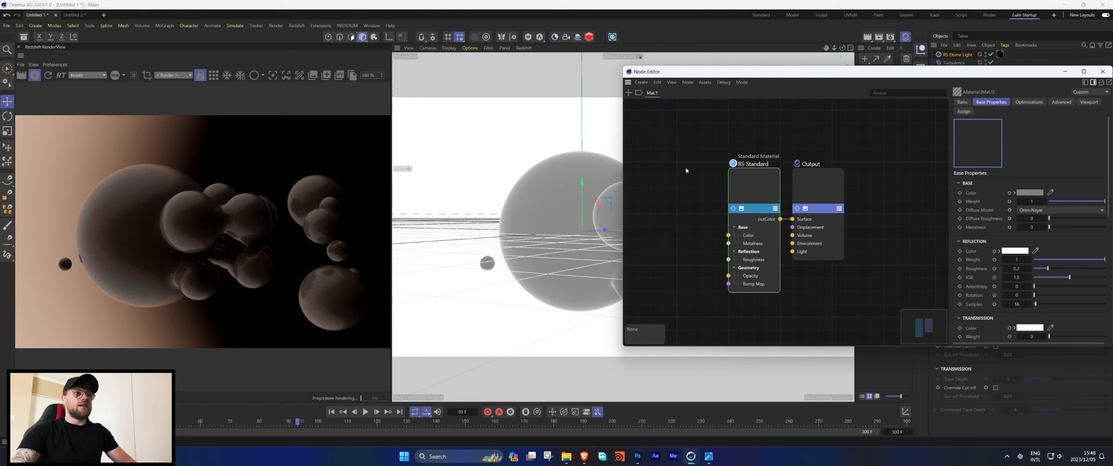
Add a Maxon Noise node and connect it to the standard material's Roughness input.
double_click(662, 147)
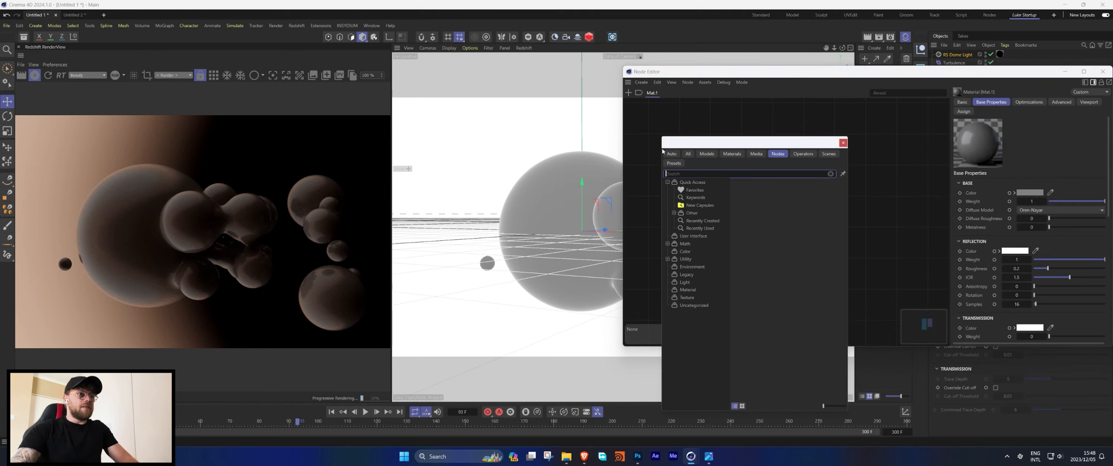
type("max")
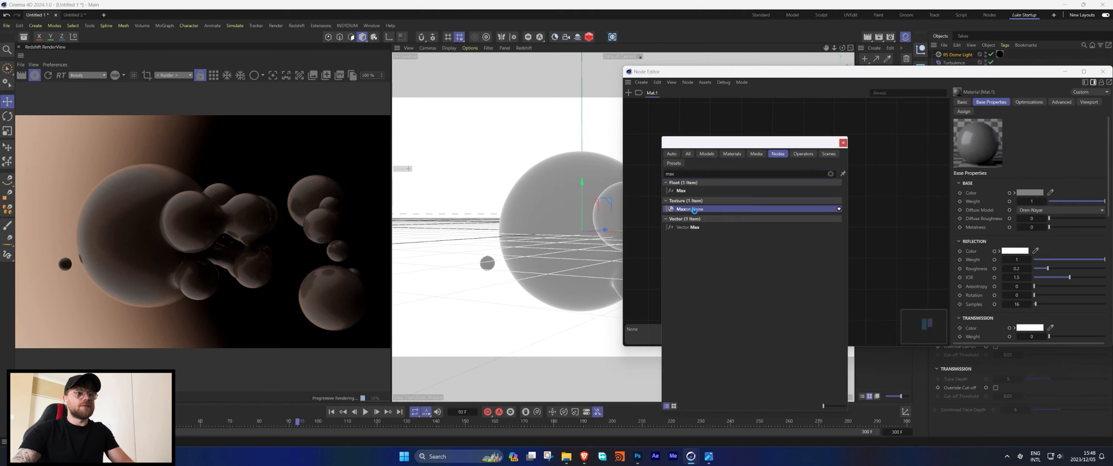
left_click(689, 209)
left_click_drag(677, 156, 772, 223)
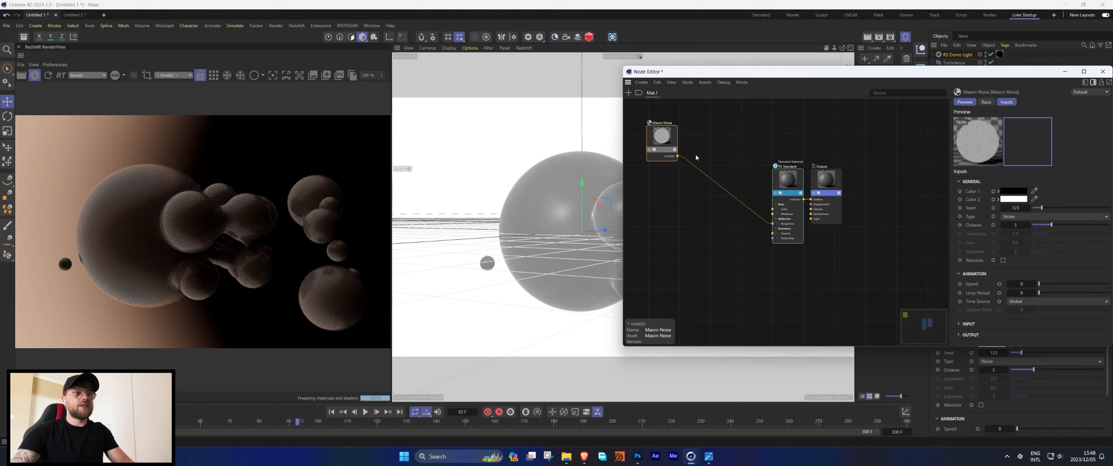
left_click_drag(657, 134, 654, 147)
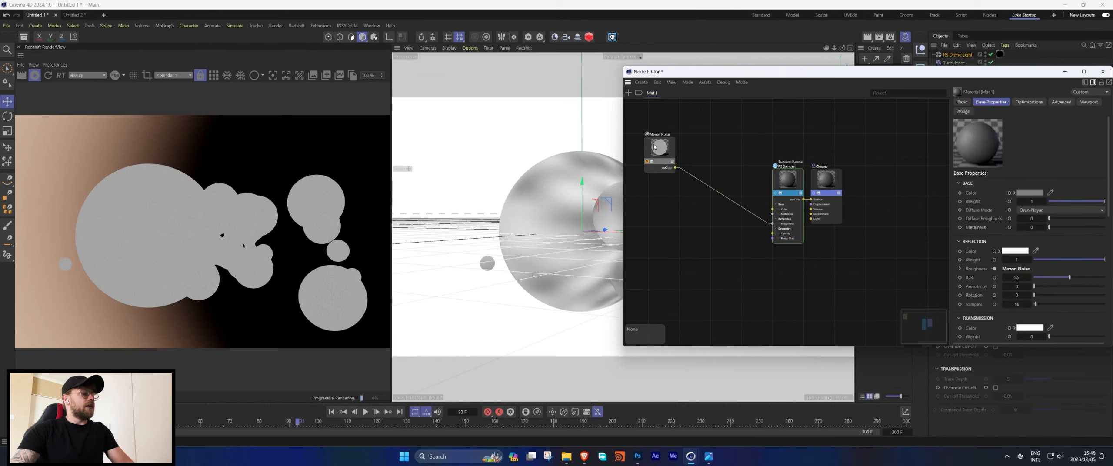
Set the standard material's Transmission Weight to 1.
left_click(785, 182)
scroll(1036, 259, "down", 3)
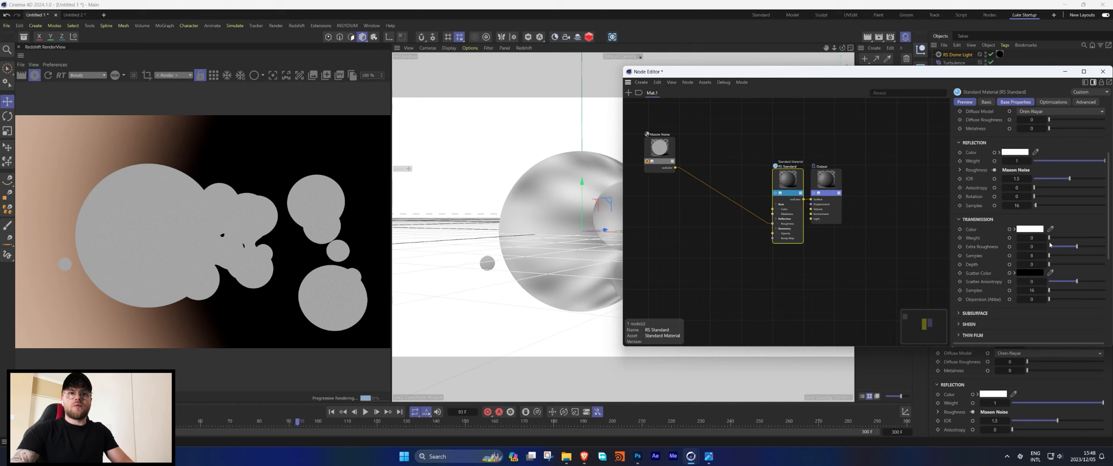
left_click_drag(1049, 239, 1104, 239)
scroll(1013, 174, "up", 2)
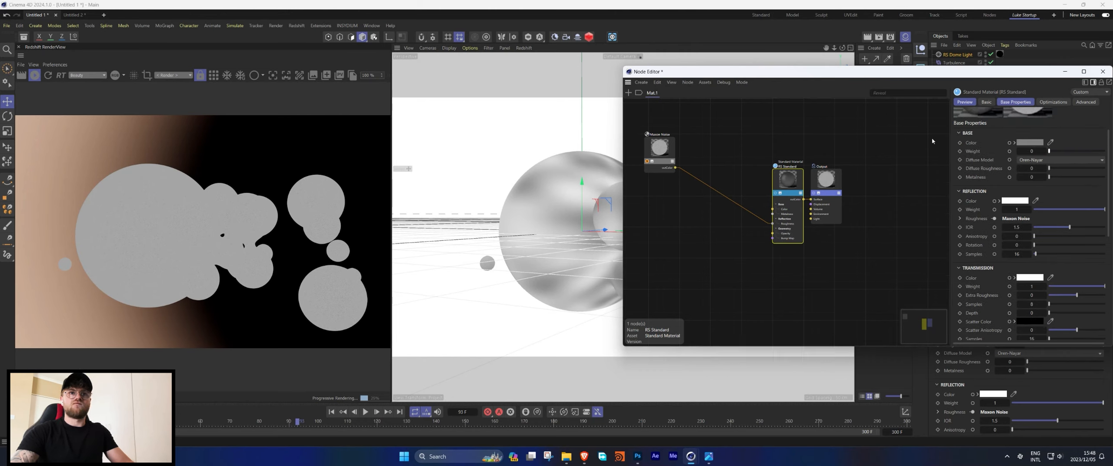
Set the Maxon Noise node's Overall Scale to 5.
left_click(647, 159)
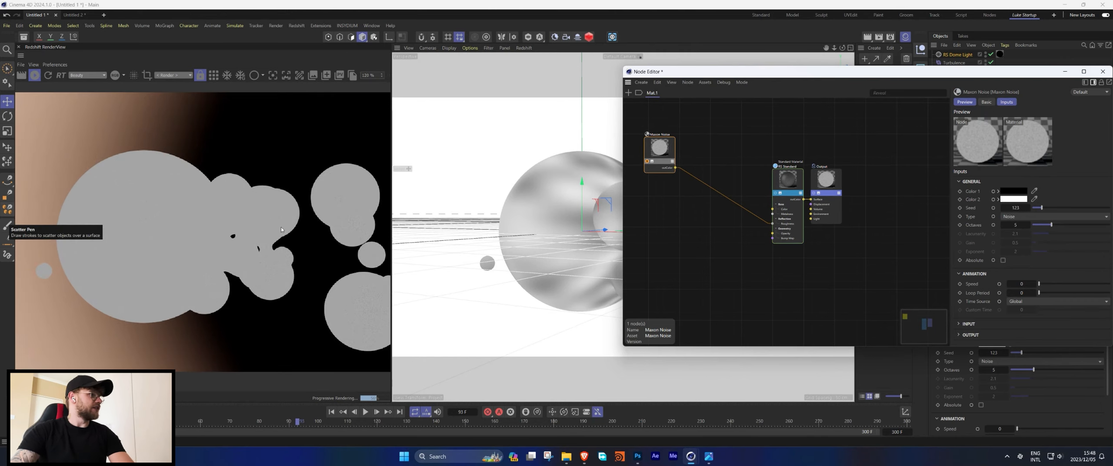
left_click(967, 323)
scroll(985, 320, "down", 2)
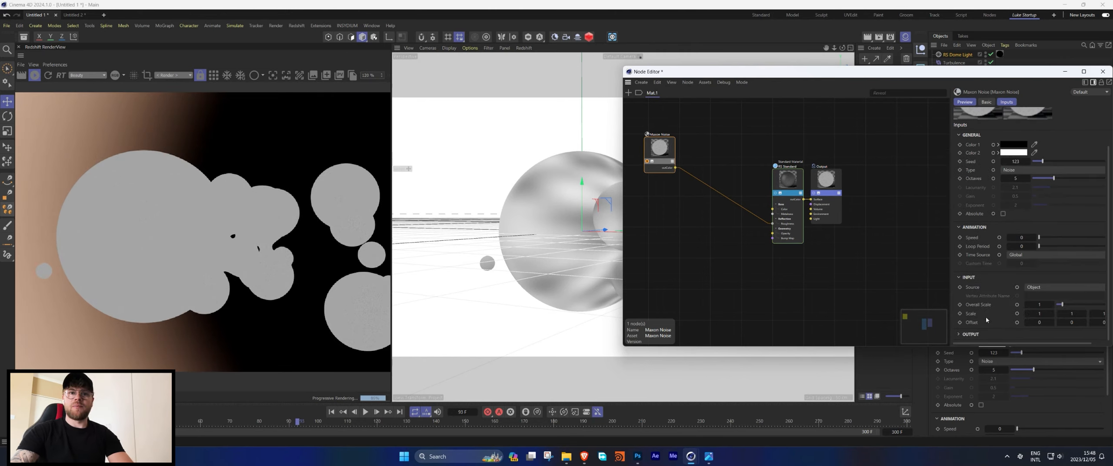
left_click(1042, 304)
type("5")
key("Return")
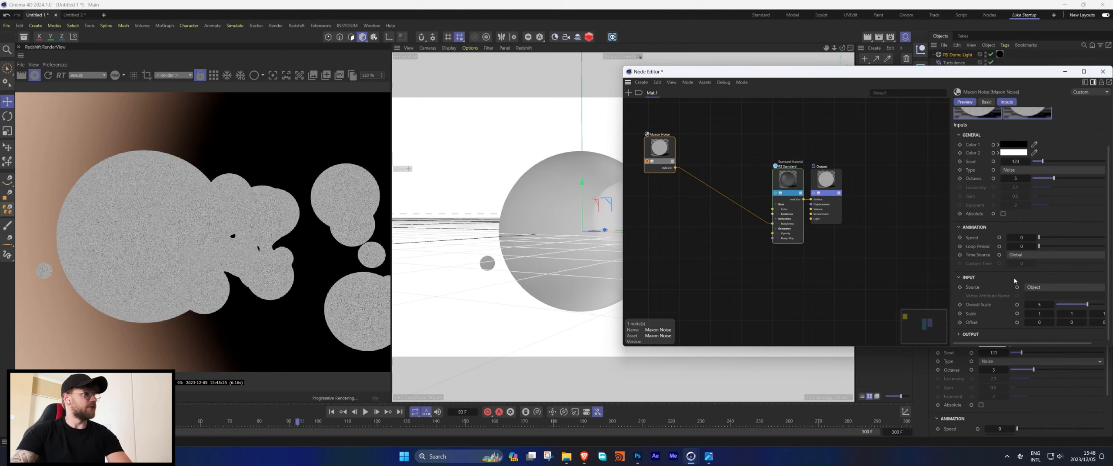
Insert a Change Range node between the noise and the material's roughness.
left_click(648, 162)
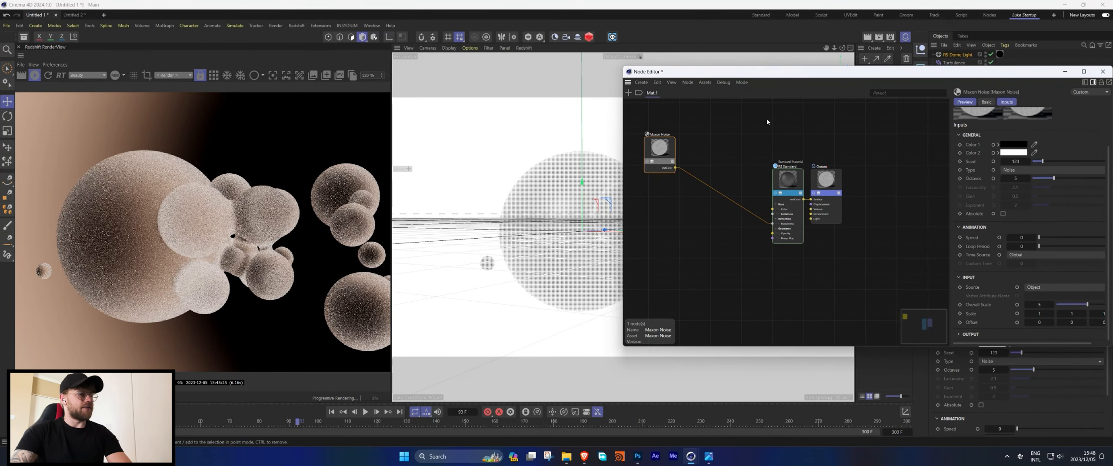
left_click(746, 120)
double_click(746, 121)
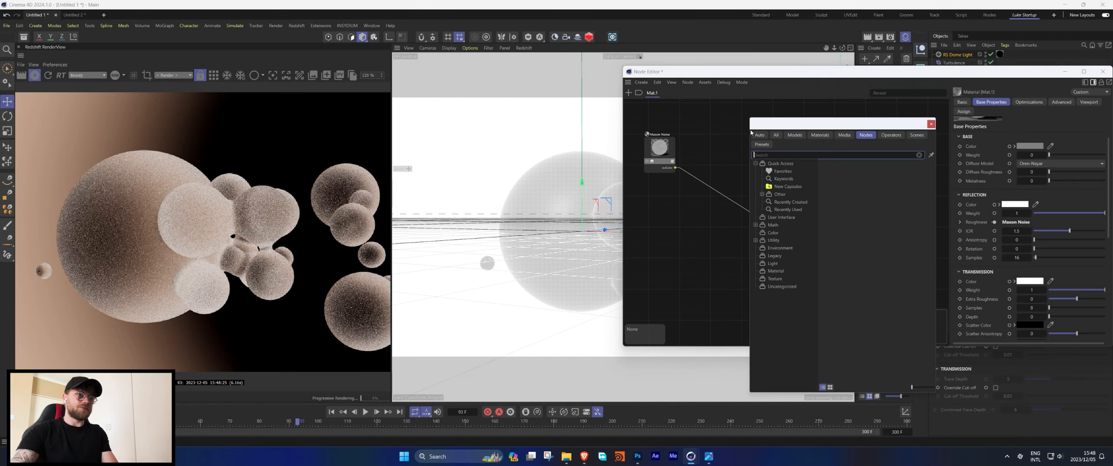
type("range")
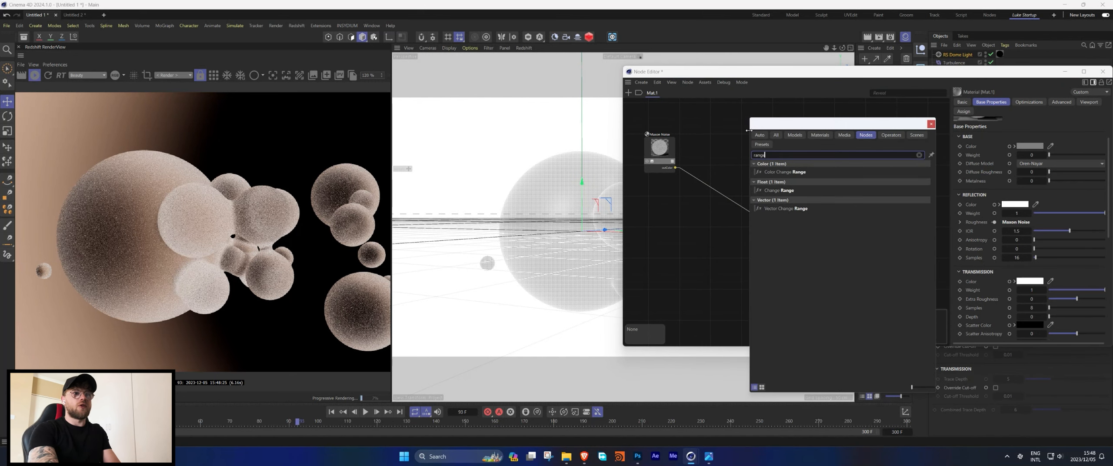
double_click(779, 190)
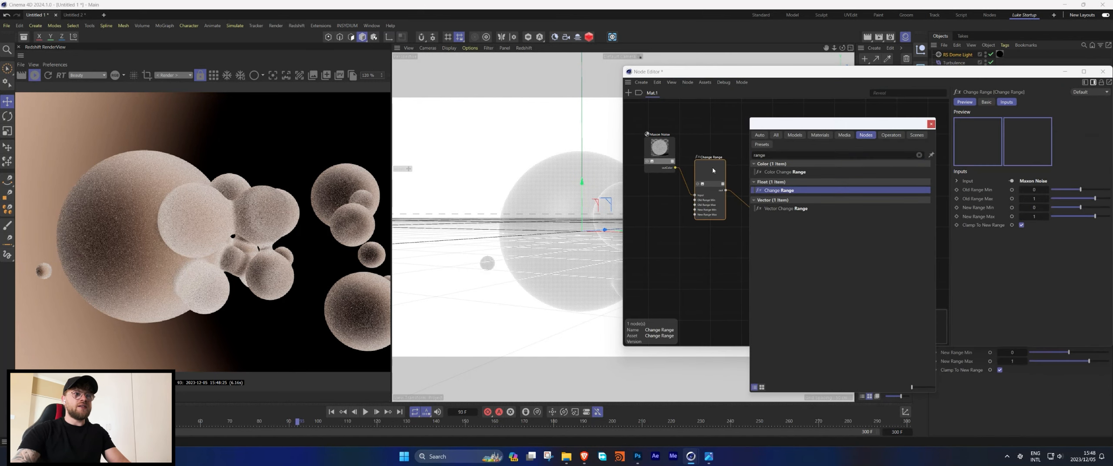
Set the Change Range's New Range Min to about 0.156 and New Range Max to about 0.216.
left_click_drag(1094, 216, 1085, 216)
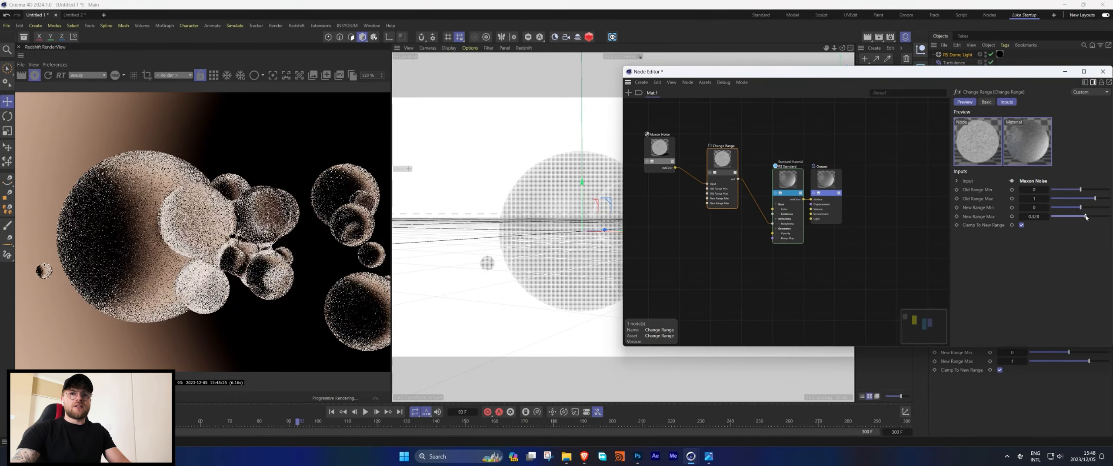
left_click(1083, 208)
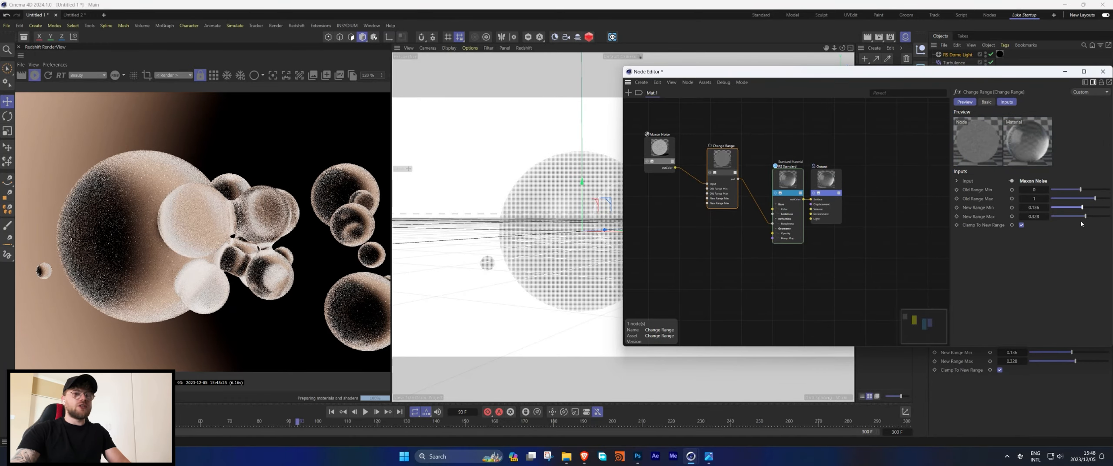
left_click(1084, 217)
left_click(1083, 217)
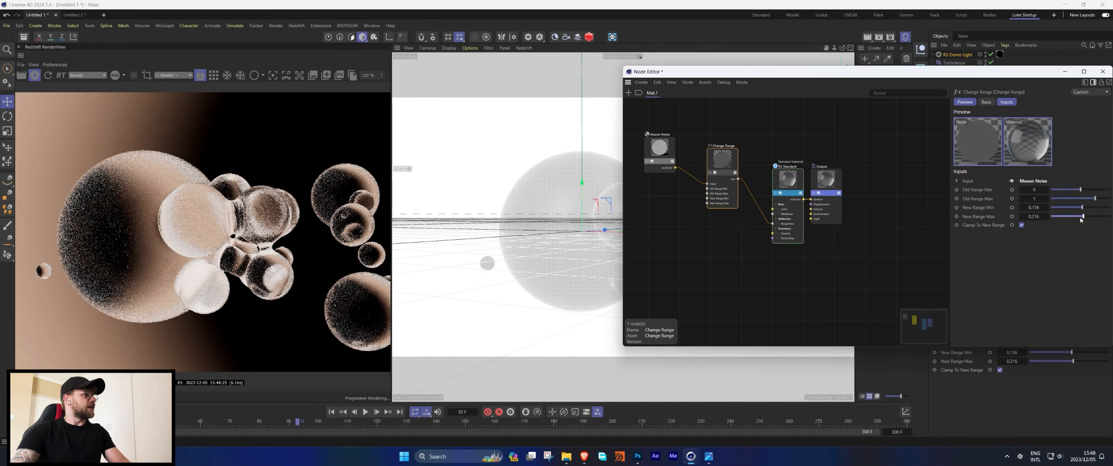
Add a Texture node to the material graph.
scroll(218, 239, "up", 3)
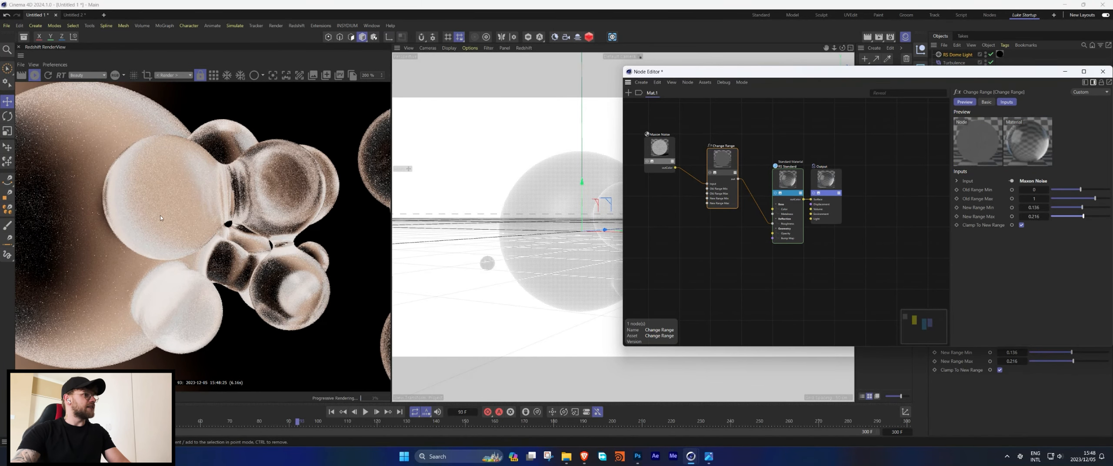
scroll(161, 218, "down", 3)
left_click_drag(782, 176, 807, 175)
key("Tab")
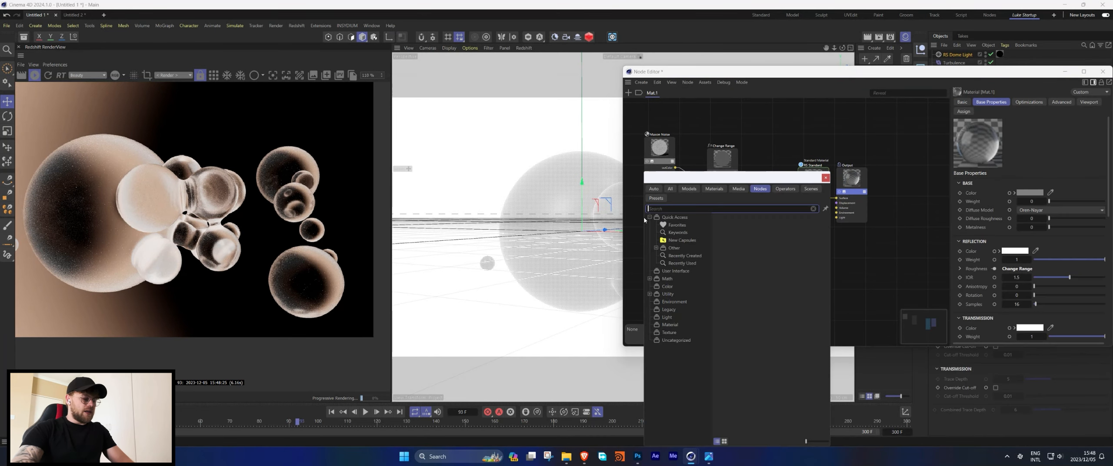
type("tex")
double_click(663, 246)
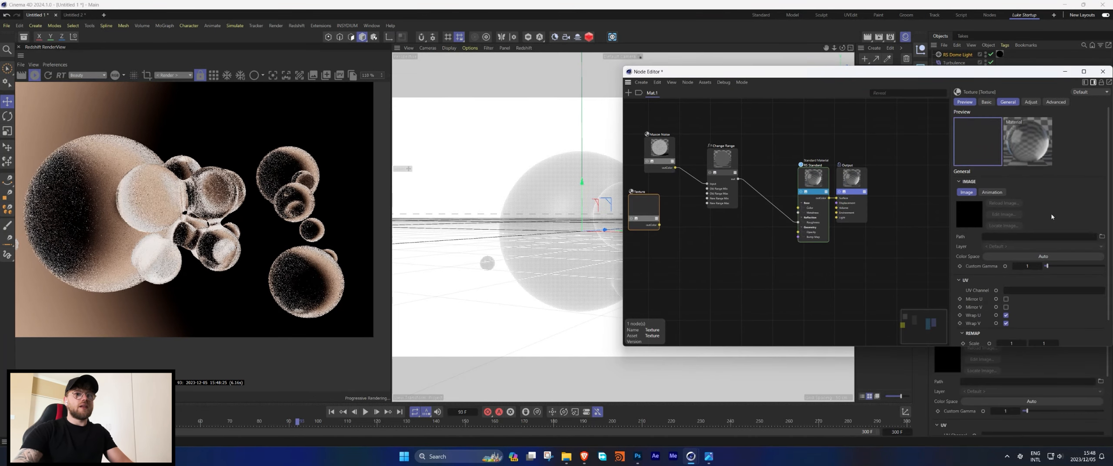
Load the image 2.png from the Desktop into the Texture node.
left_click(1101, 236)
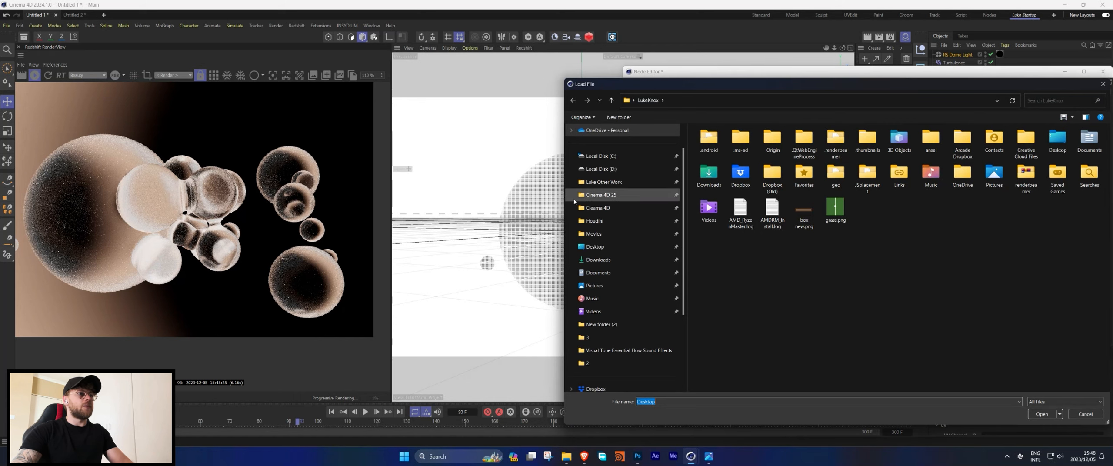
left_click(594, 247)
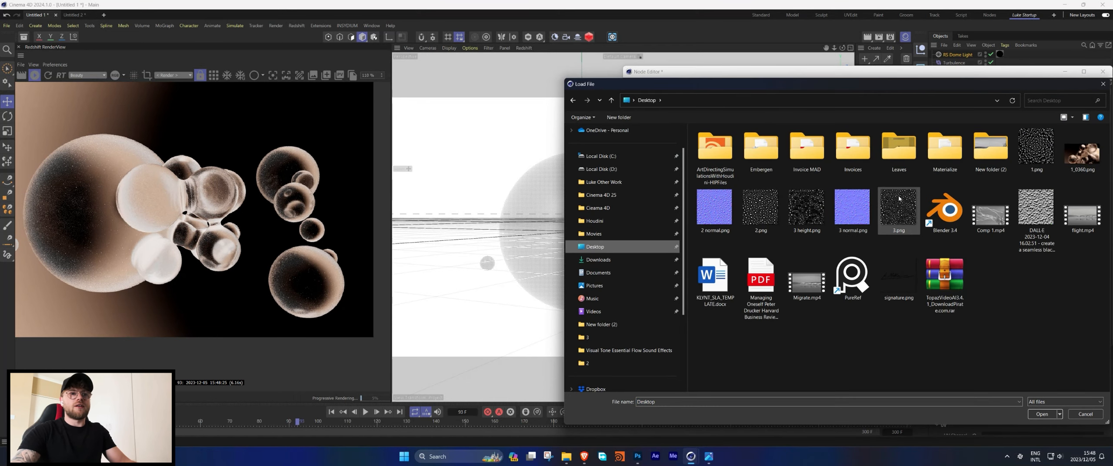
double_click(885, 208)
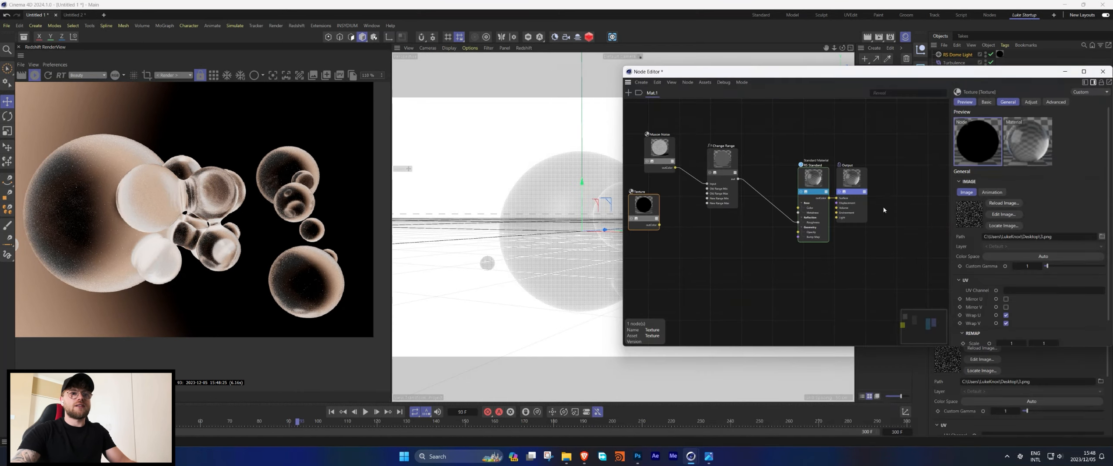
Add a second Change Range node feeding the standard material's roughness.
double_click(720, 234)
left_click(669, 222)
double_click(706, 224)
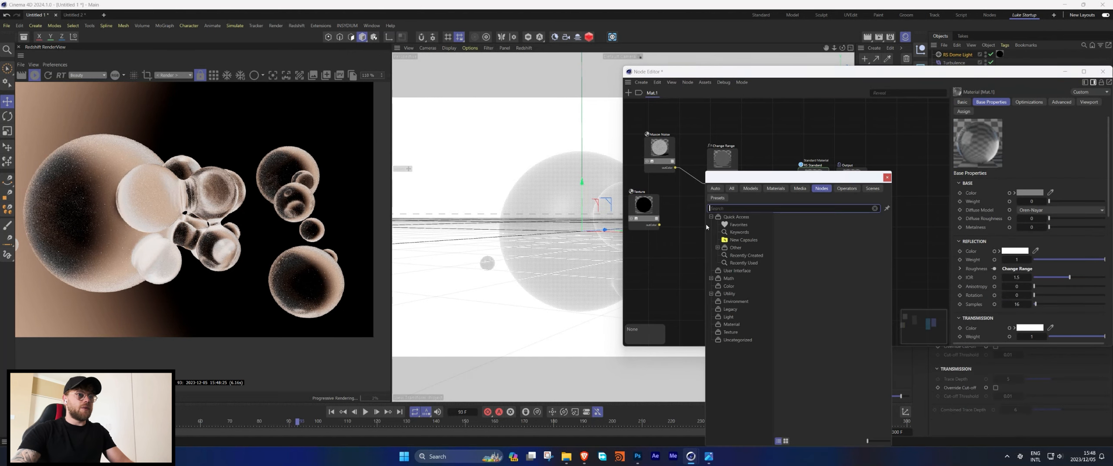
type("range")
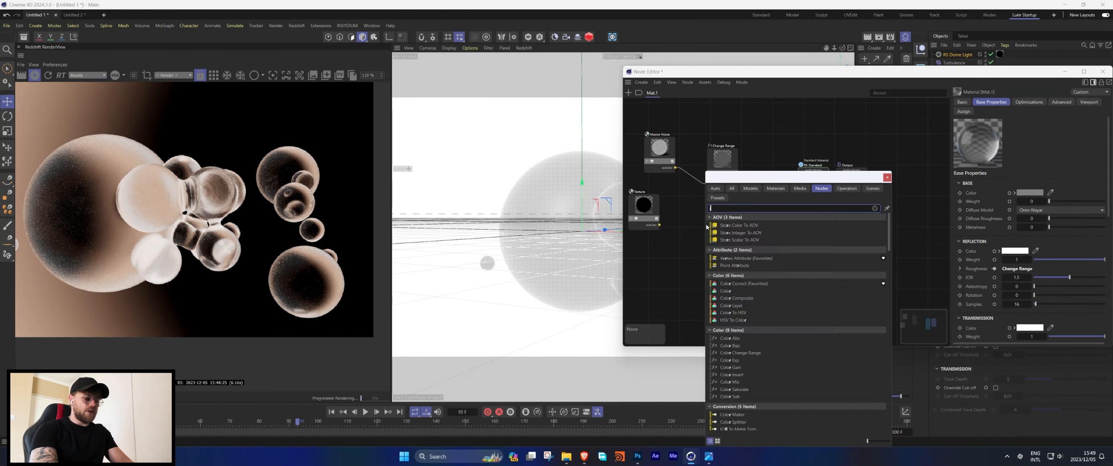
left_click_drag(759, 177, 852, 165)
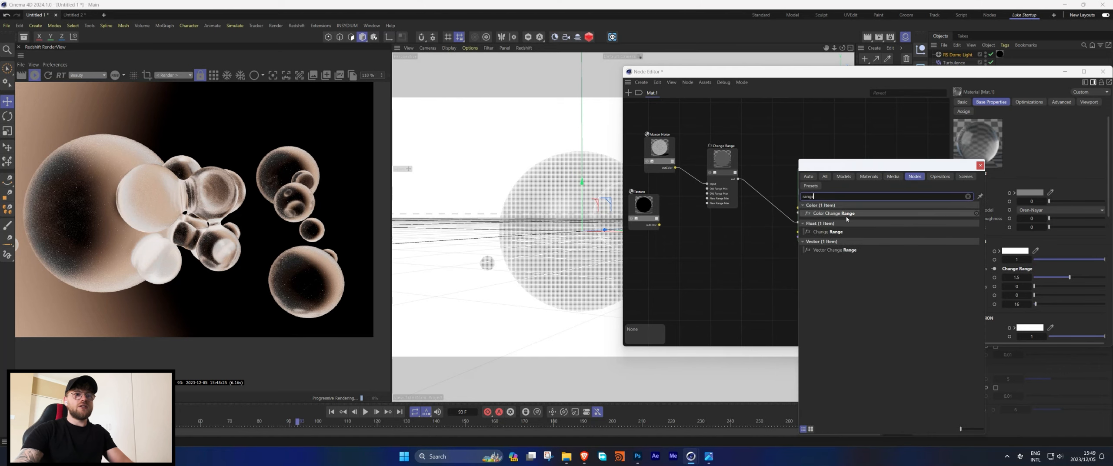
left_click_drag(822, 233, 760, 202)
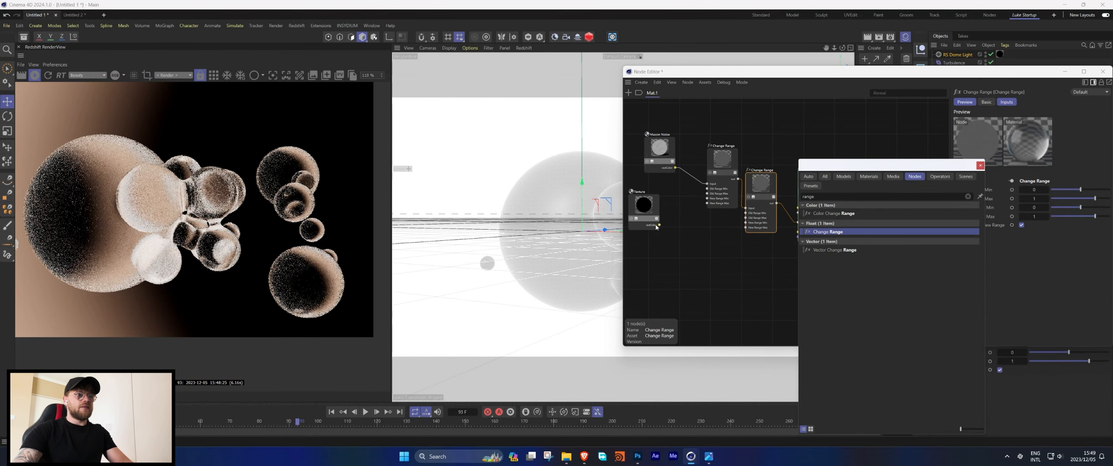
Connect the texture to the second Change Range's Input and the first Change Range to its New Range Min, then close the Node Editor.
left_click_drag(660, 225, 746, 208)
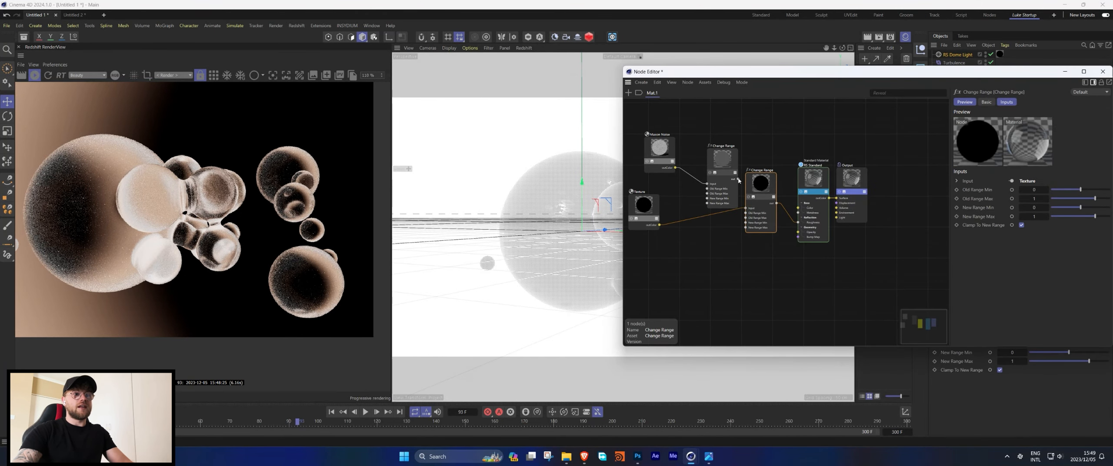
left_click_drag(738, 179, 746, 223)
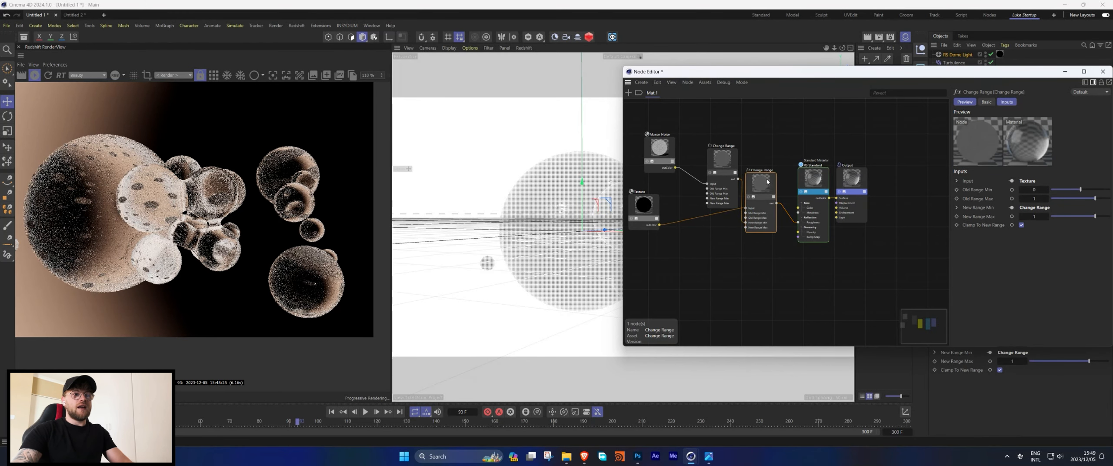
left_click_drag(767, 190, 775, 176)
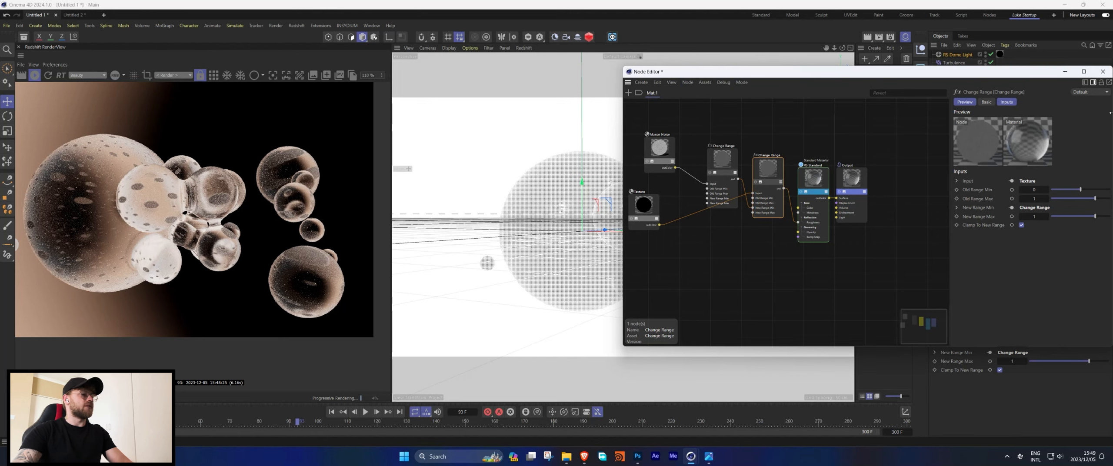
left_click(1074, 71)
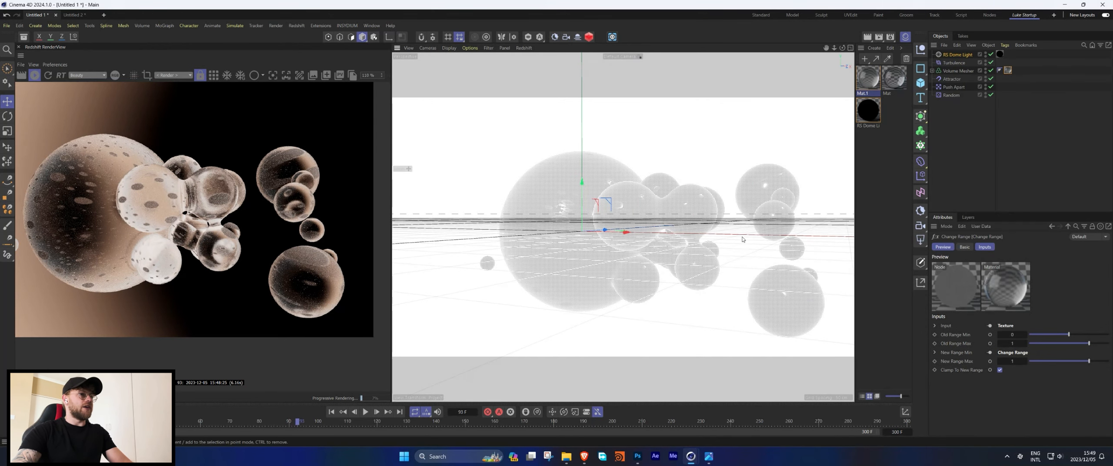
Set the Volume Mesher material tag's projection to Cubic.
left_click(1008, 70)
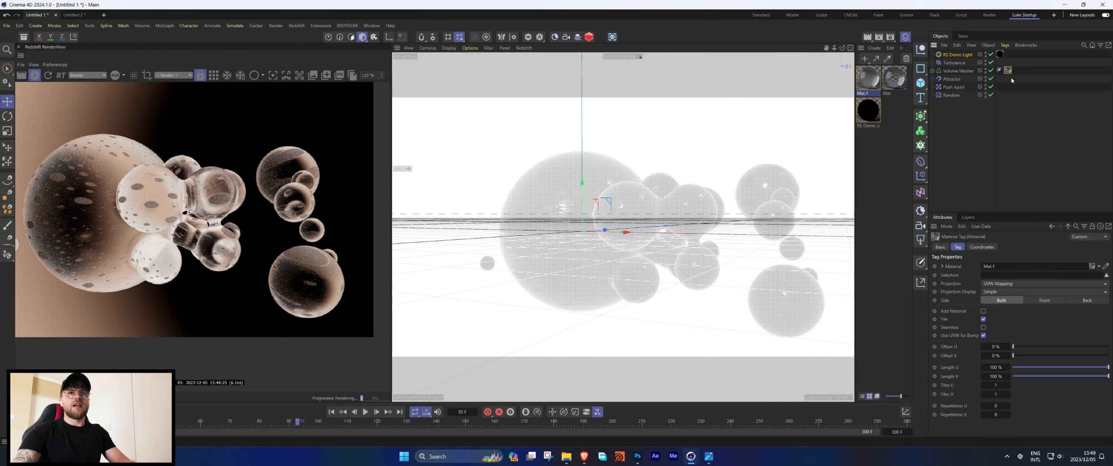
left_click(999, 284)
left_click(1000, 321)
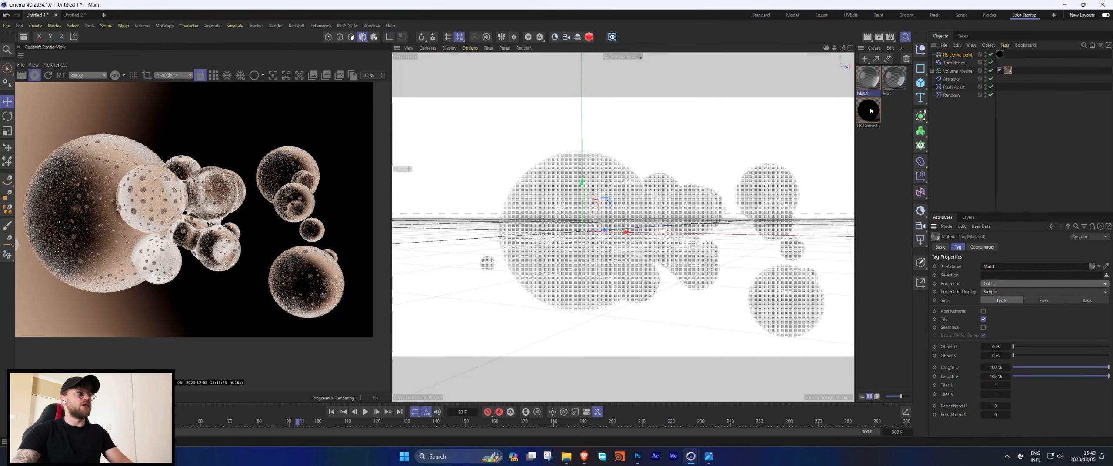
Reopen Mat.1's Node Editor and add another Change Range node fed by the texture, with New Range Min 0.020 and Max 0.624.
double_click(865, 78)
left_click(657, 210)
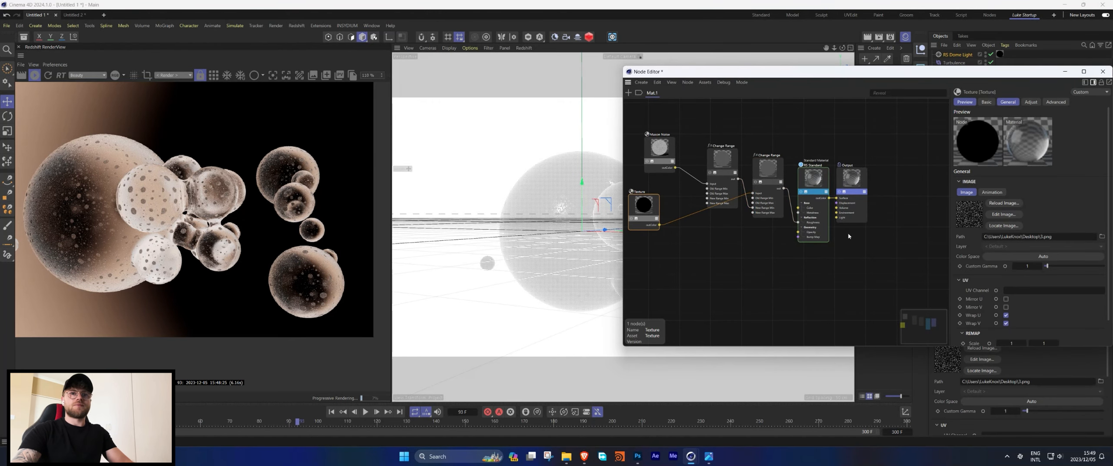
middle_click_drag(848, 236, 882, 249)
left_click_drag(758, 175, 750, 170)
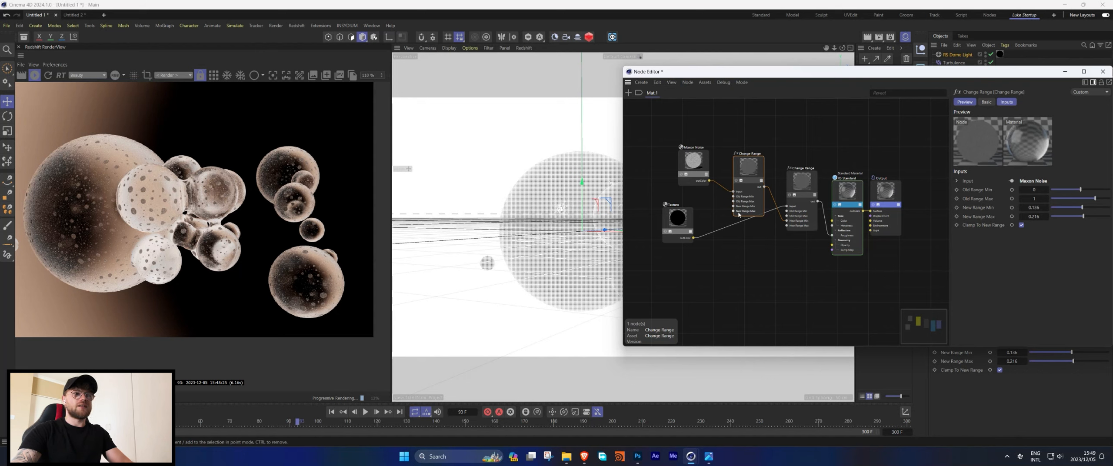
double_click(738, 269)
type("chan")
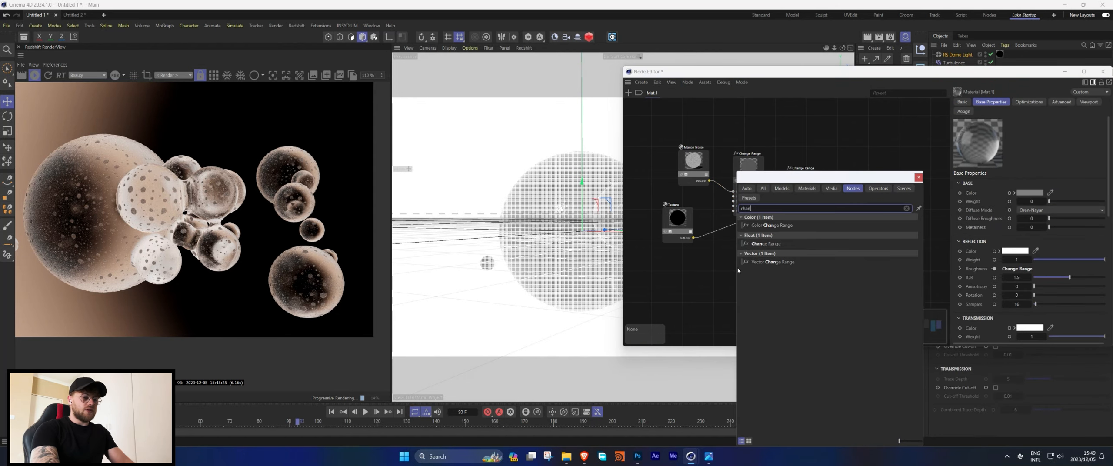
type("ge")
left_click_drag(765, 243, 747, 234)
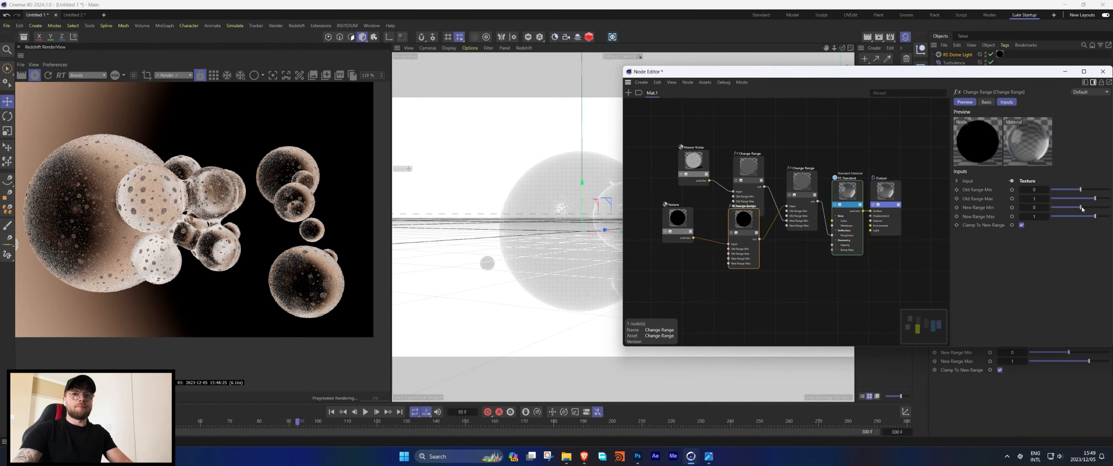
left_click_drag(1082, 208, 1090, 218)
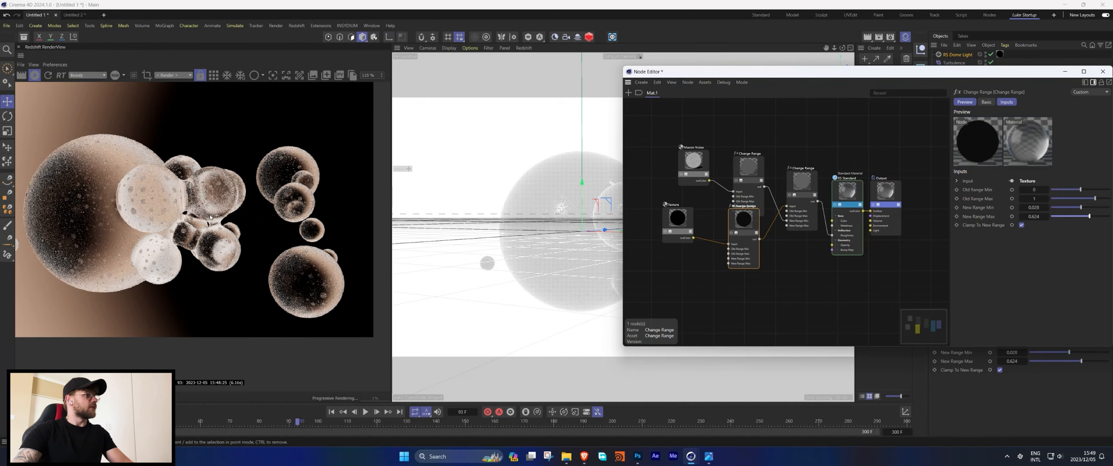
Duplicate that Change Range node and connect the copy to the standard material's IOR input.
scroll(103, 211, "up", 3)
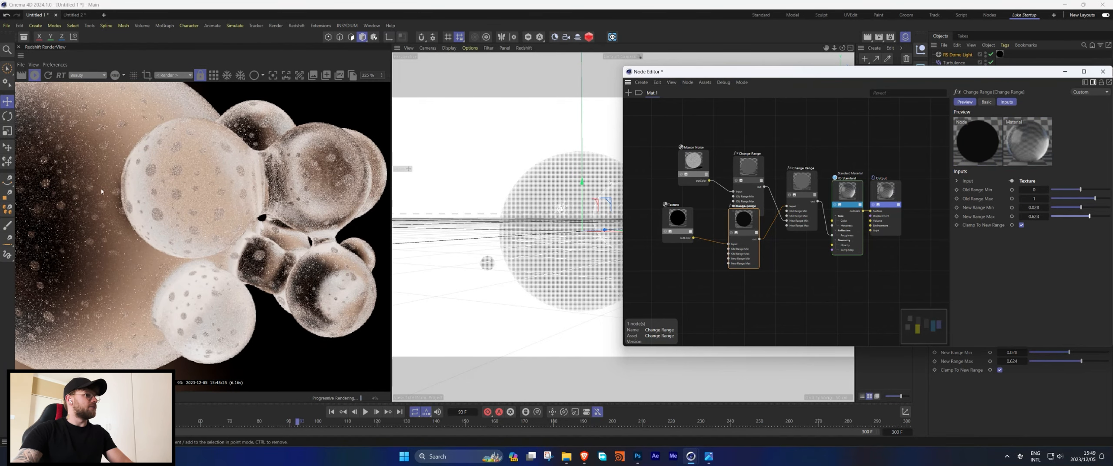
scroll(101, 189, "down", 3)
left_click_drag(744, 230, 767, 260, "ctrl")
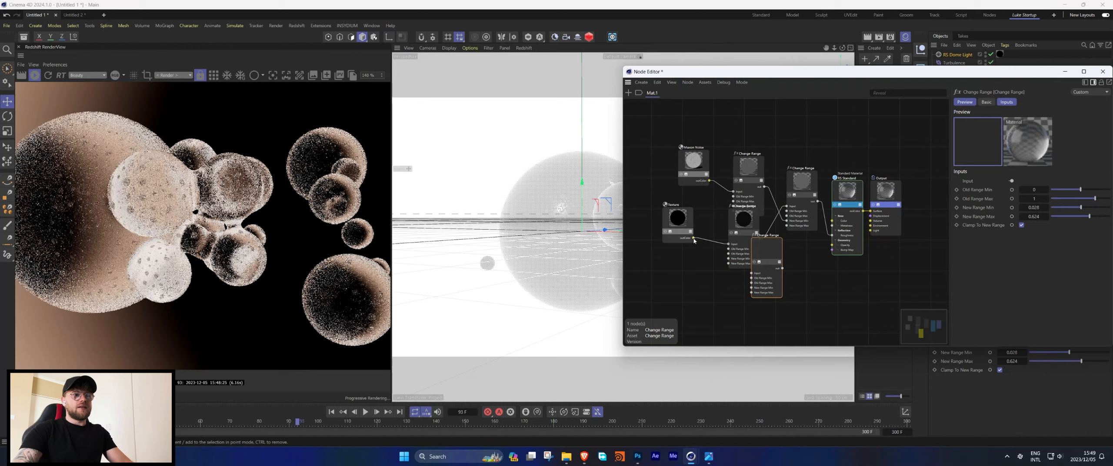
left_click_drag(693, 239, 853, 191)
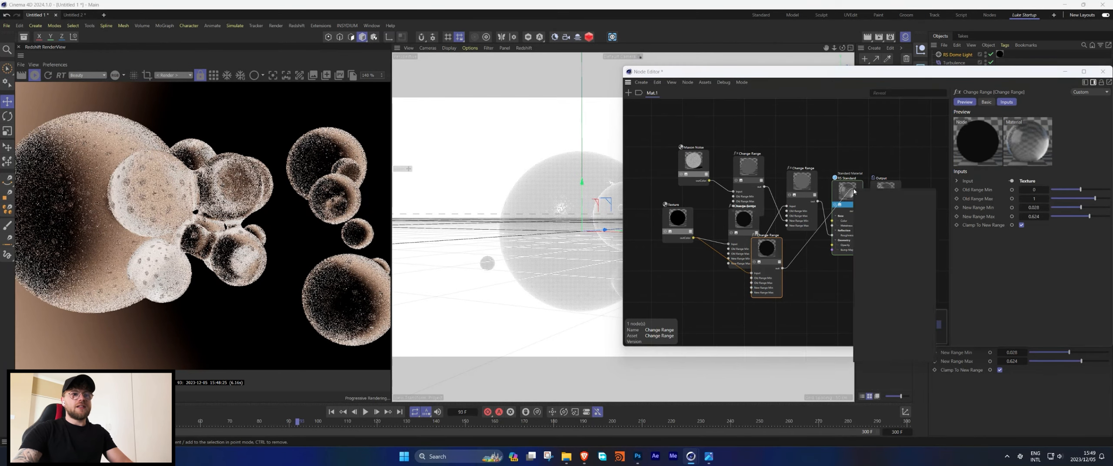
mouse_move(919, 217)
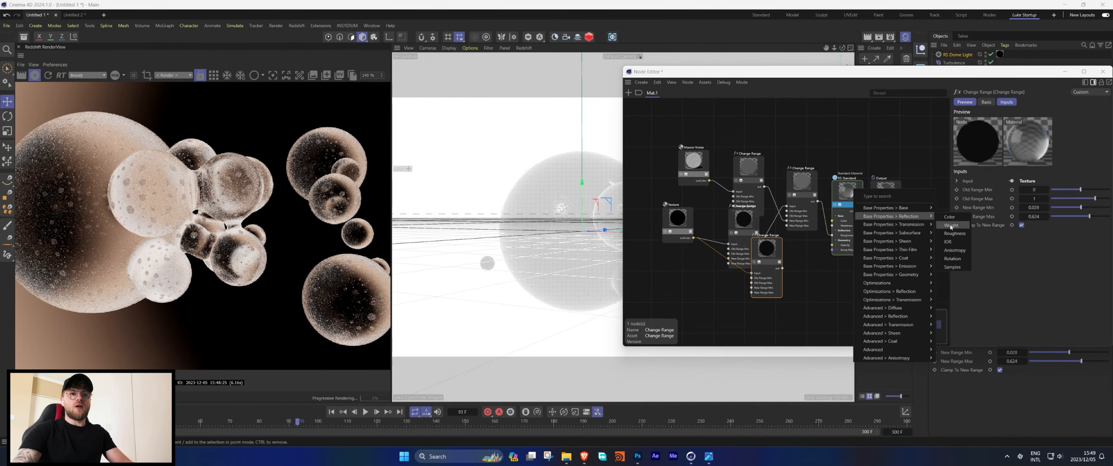
left_click(948, 242)
left_click_drag(767, 251, 780, 247)
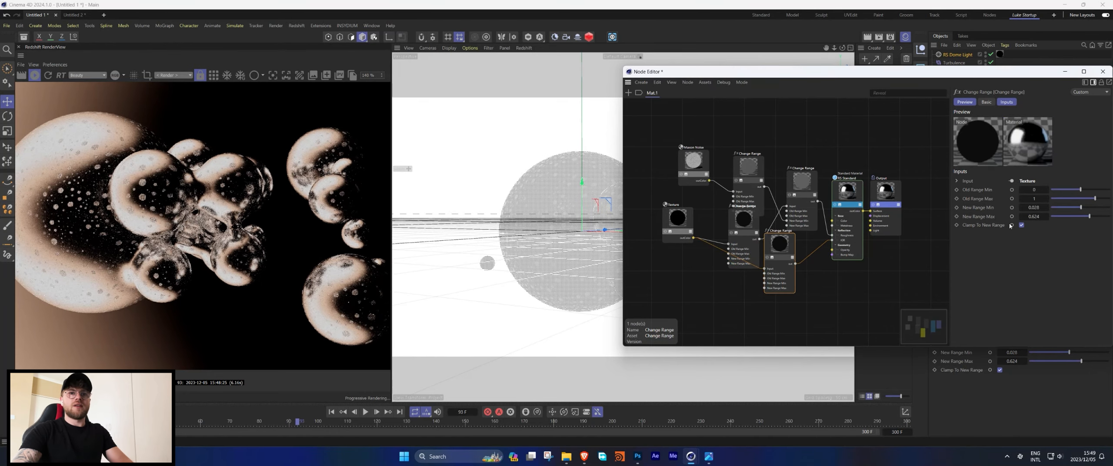
Set the IOR Change Range node's New Range Min to 1.5 and New Range Max to 1.33.
left_click(1034, 207)
type("1.5")
key("Tab")
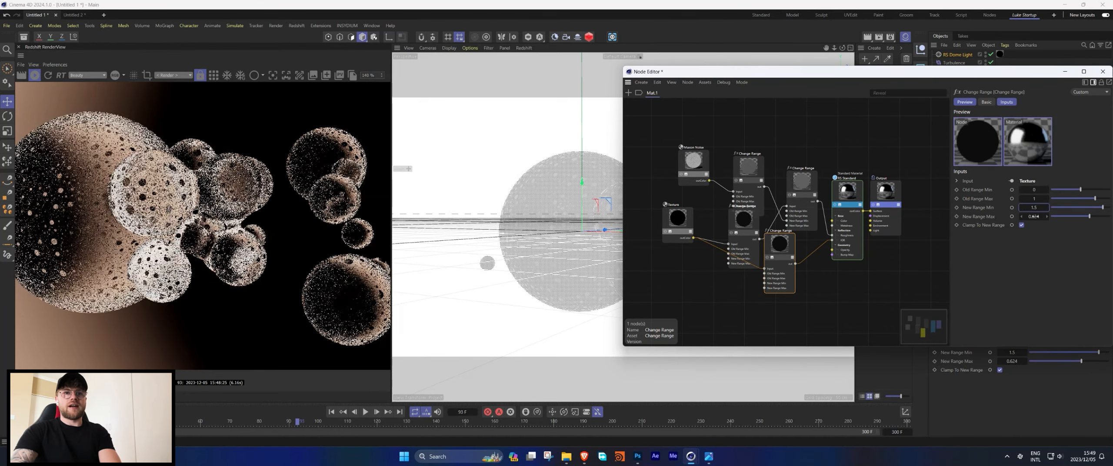
type("1.1")
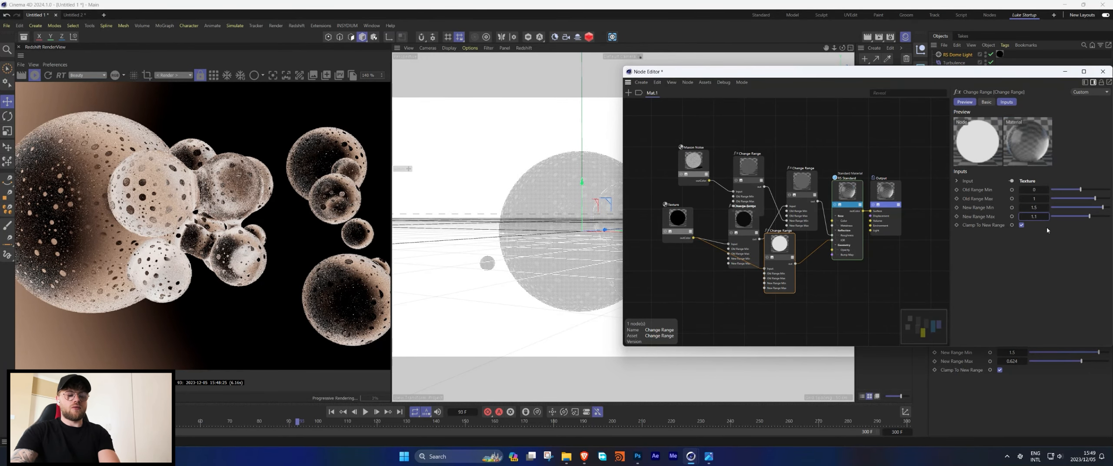
key("BackSpace")
type("33")
key("Return")
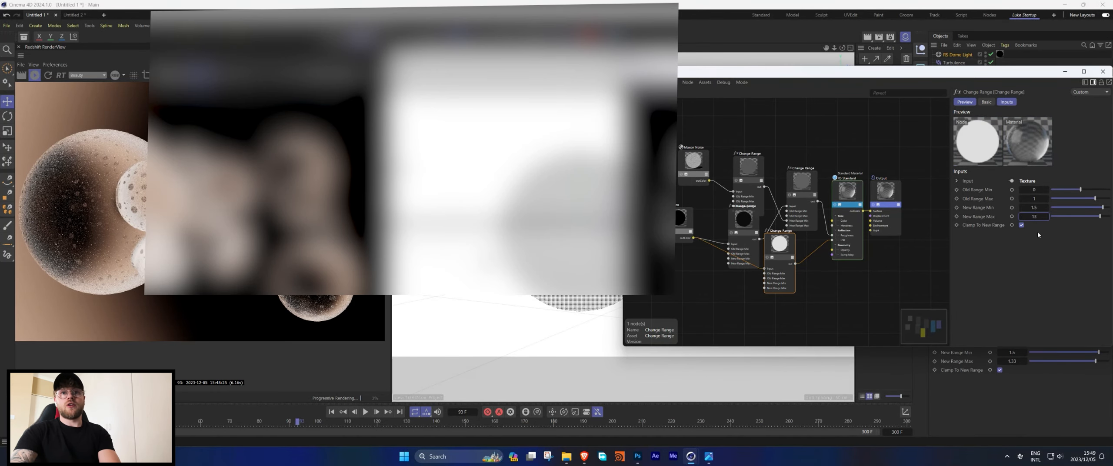
type("3")
key("Return")
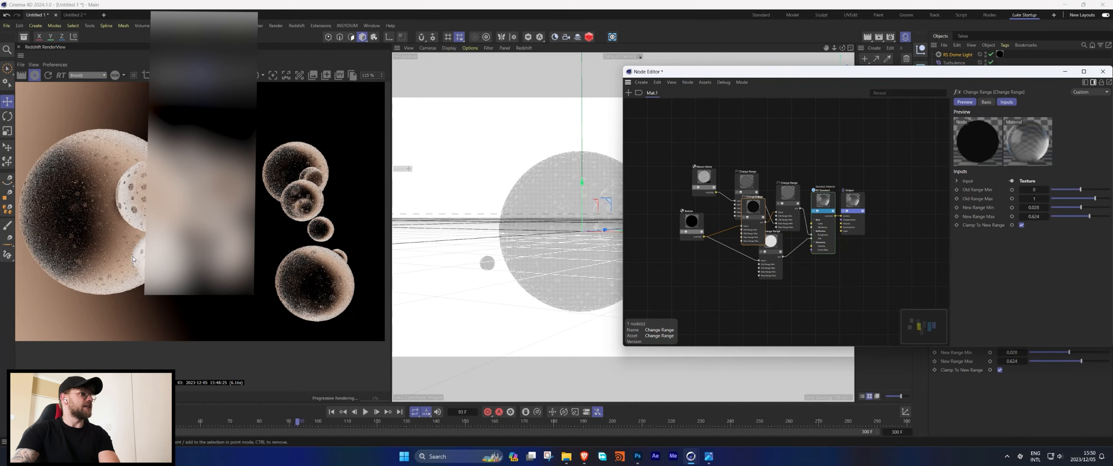
Rearrange the nodes and add a Bump Map node to the material graph.
left_click_drag(692, 222, 672, 225)
left_click_drag(770, 244, 748, 181)
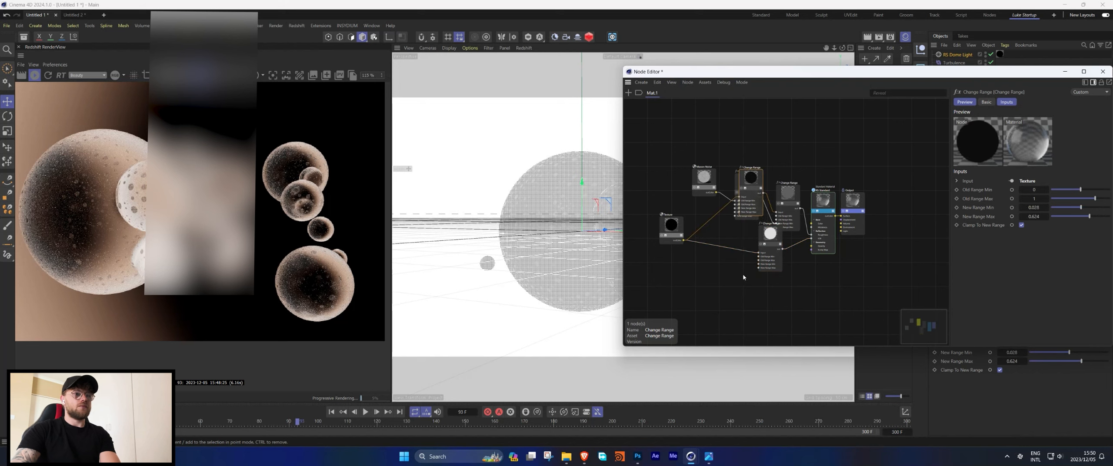
double_click(742, 288)
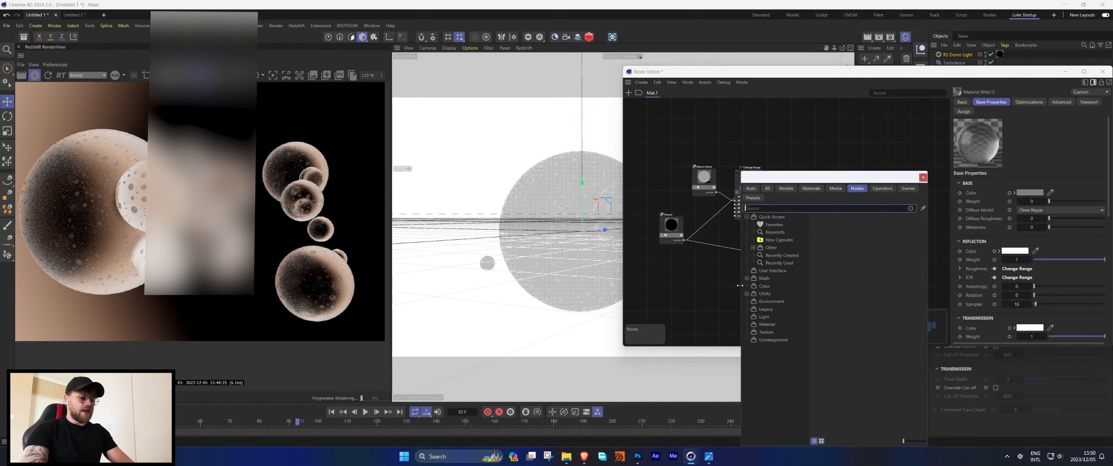
type("bump")
key("Return")
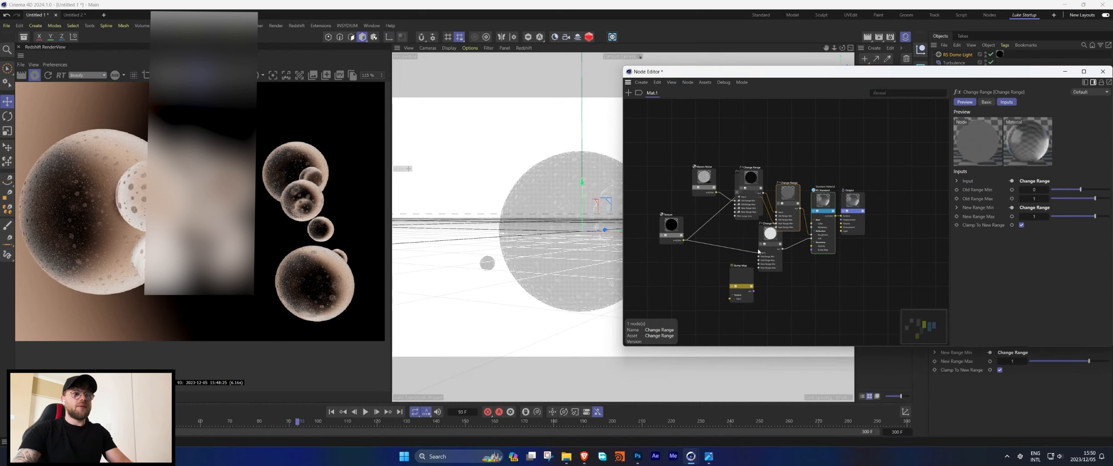
Preview Photoshop's Generate Bump (Height) Map filter on the texture image without applying it, returning to Cinema 4D.
left_click(638, 456)
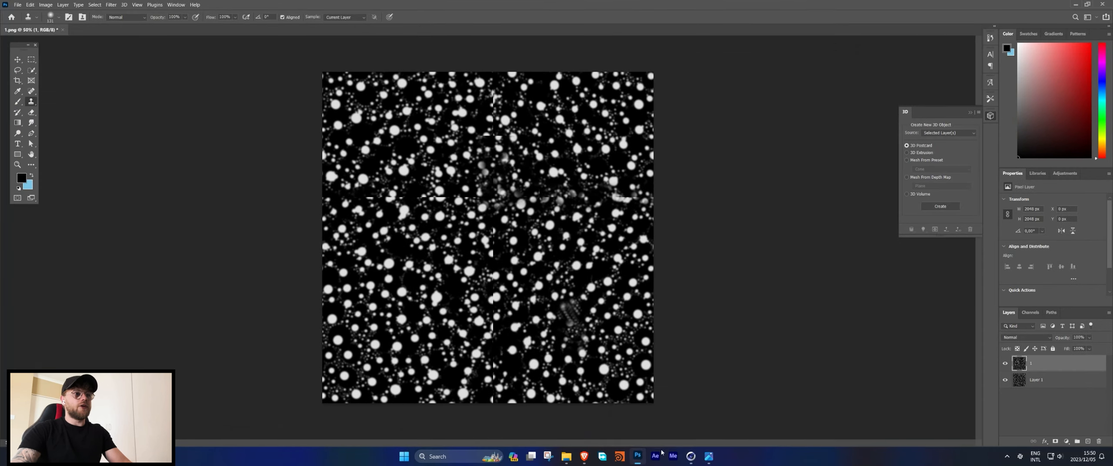
left_click(111, 5)
mouse_move(174, 94)
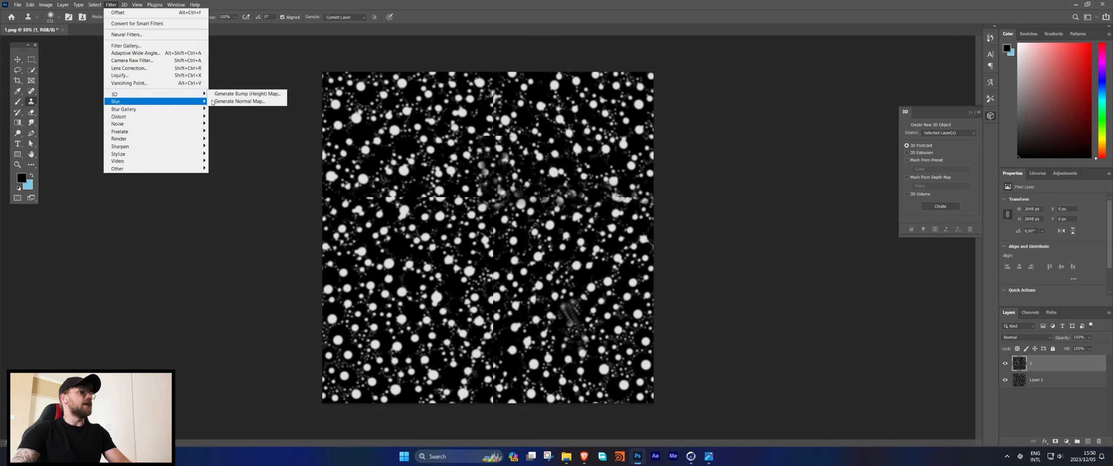
left_click(258, 96)
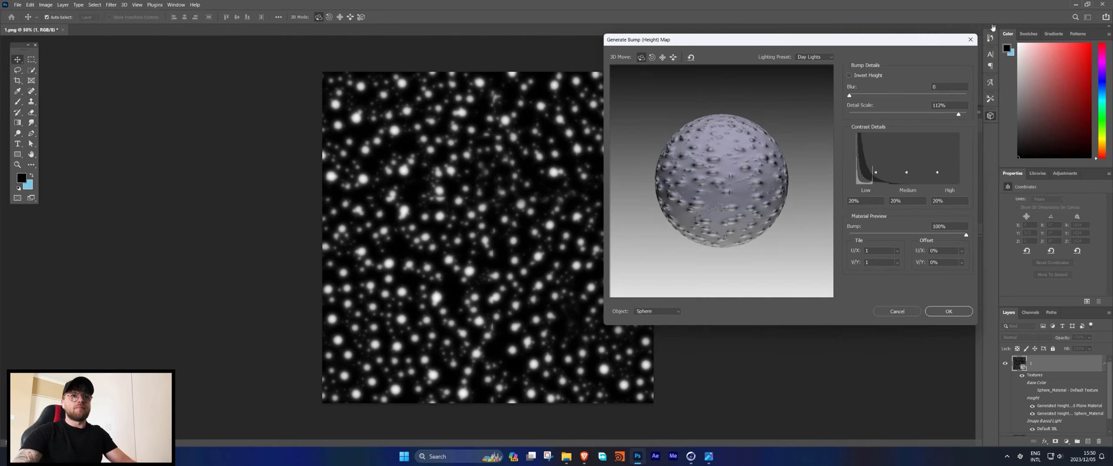
left_click(971, 40)
left_click(691, 456)
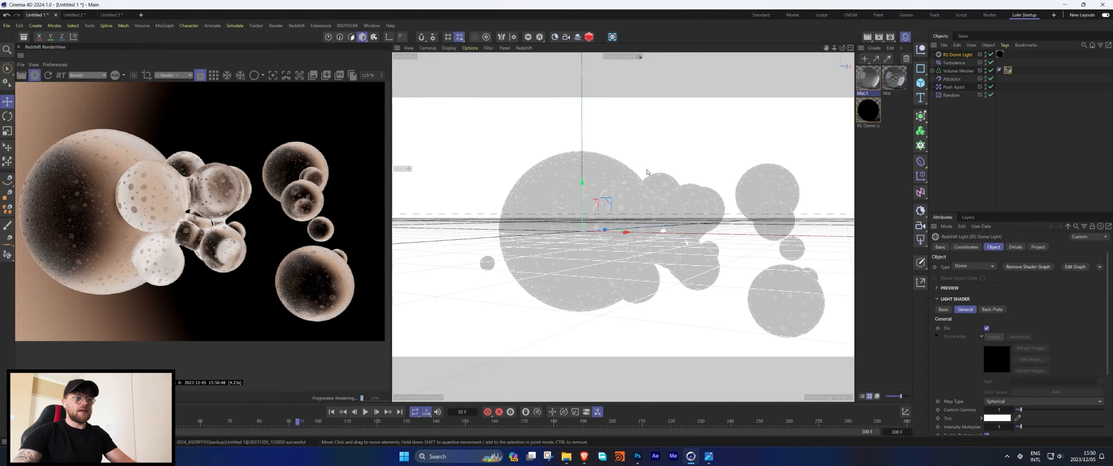
Insert a Mix node between the Texture node and the Change Range nodes in Mat.1's graph.
double_click(868, 78)
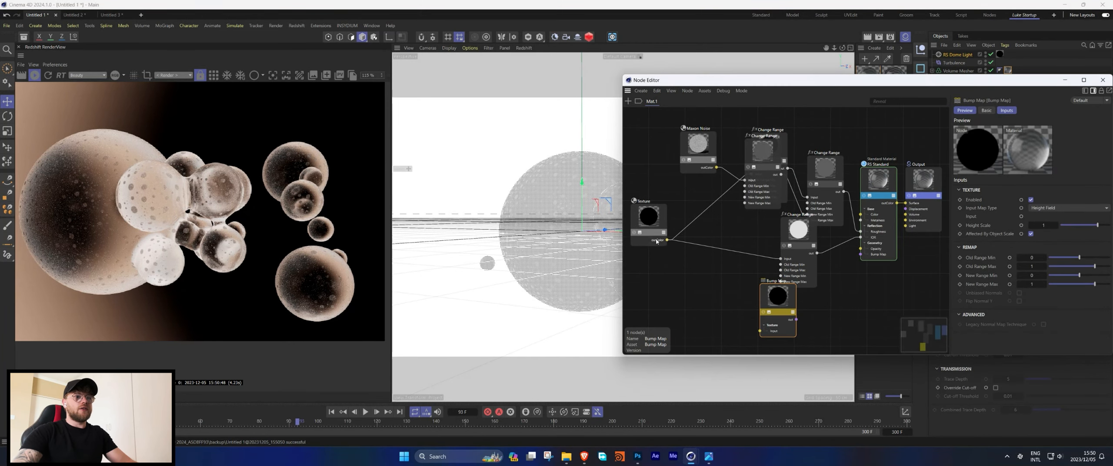
left_click_drag(644, 219, 639, 202)
scroll(676, 200, "down", 2)
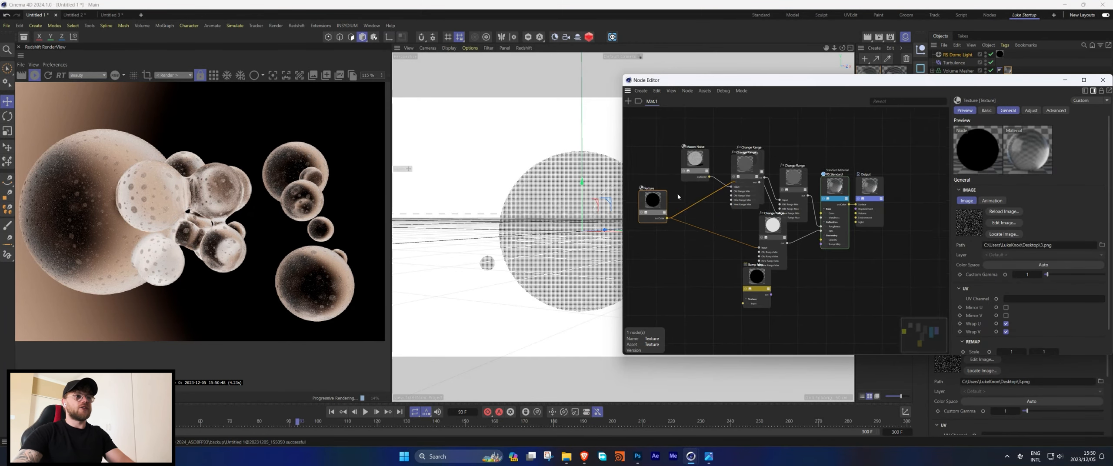
middle_click_drag(676, 199, 760, 201)
left_click_drag(729, 205, 709, 198)
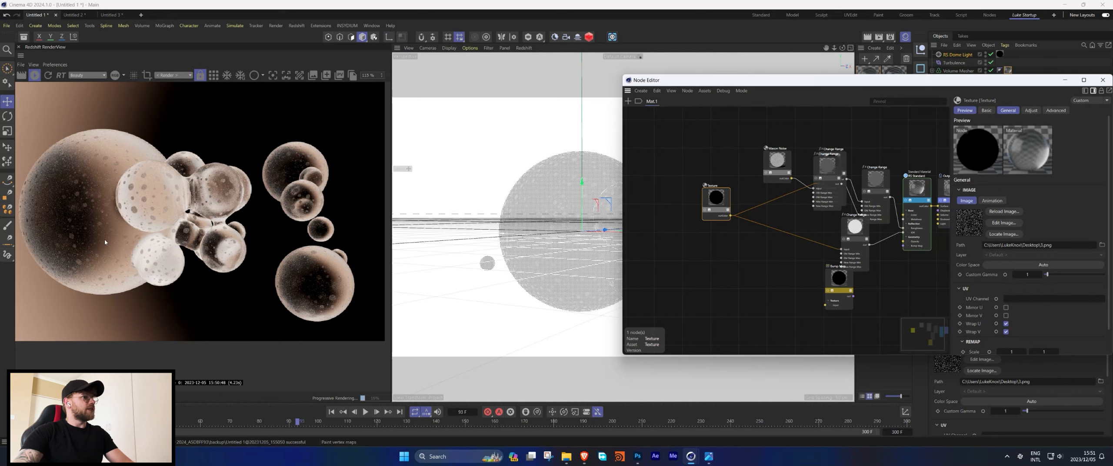
double_click(736, 246)
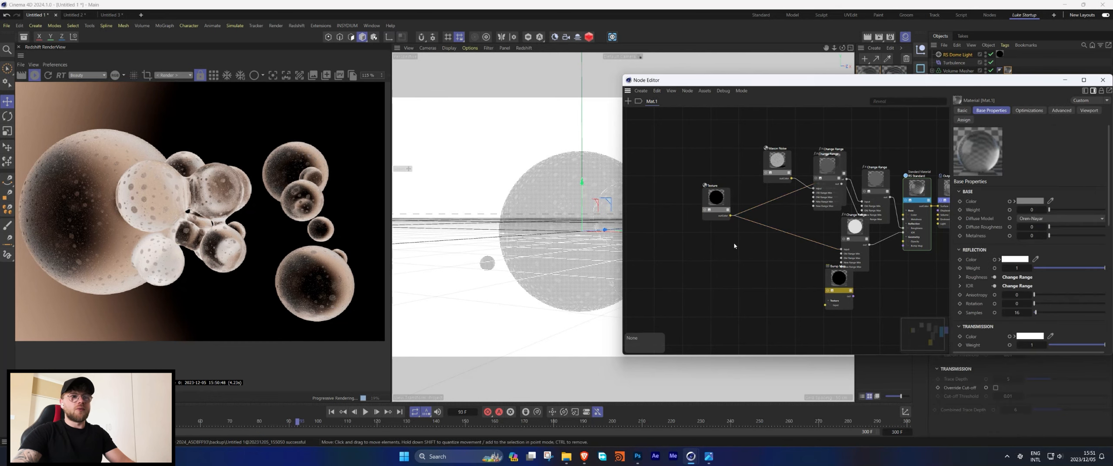
type("mix")
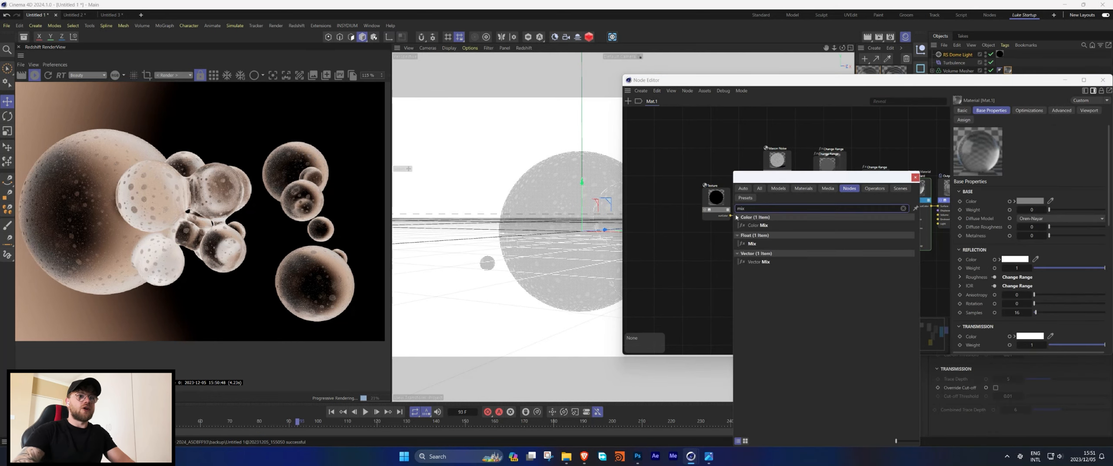
left_click(752, 244)
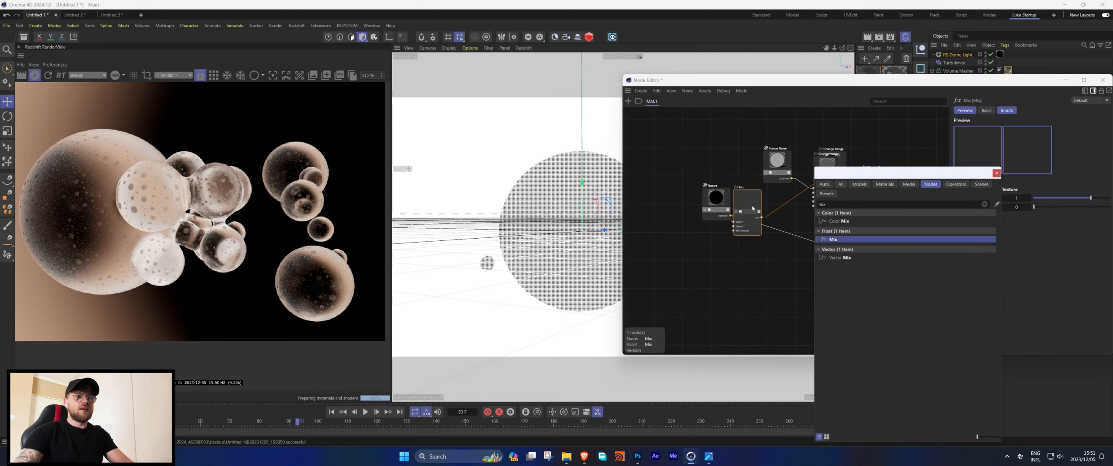
middle_click_drag(788, 214, 762, 212)
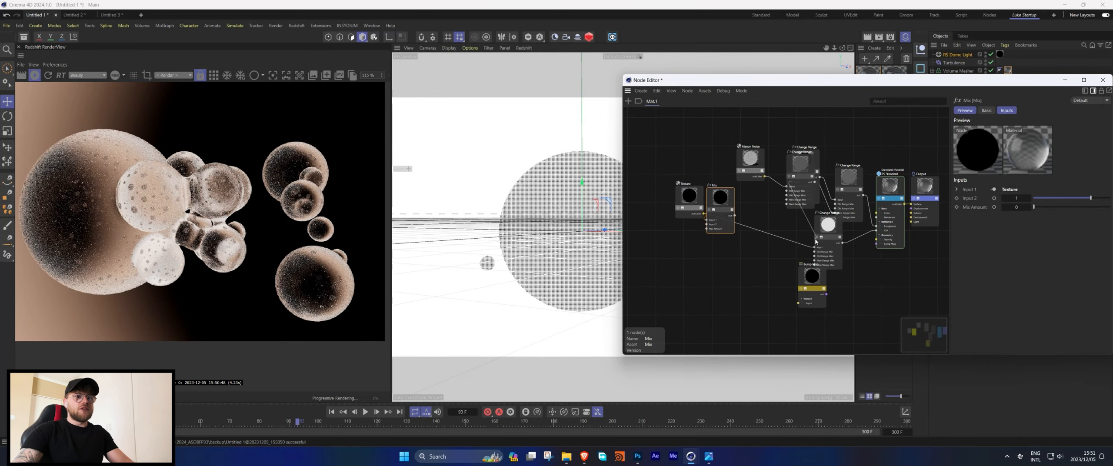
left_click(734, 219)
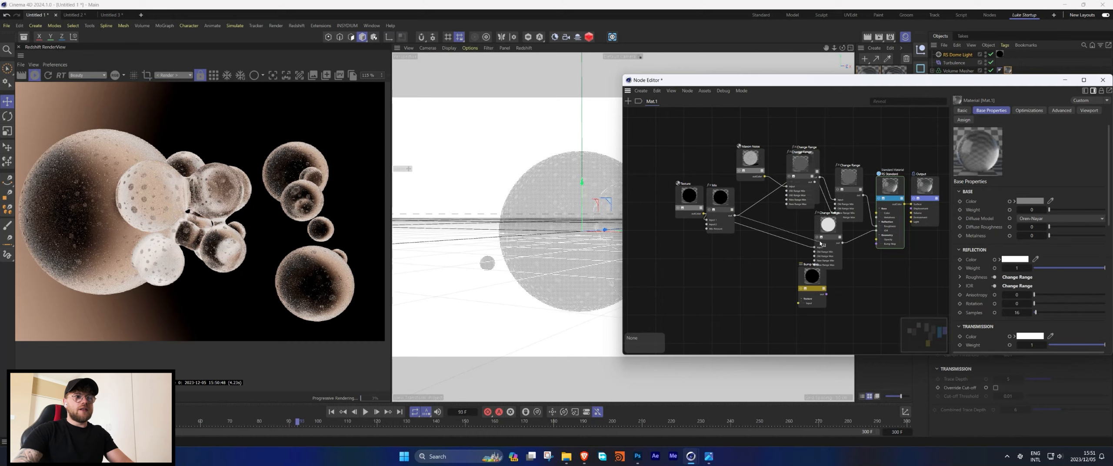
Duplicate the Texture node and set the copy's scale to 5 and its rotation to about 46.
left_click_drag(689, 195, 706, 225)
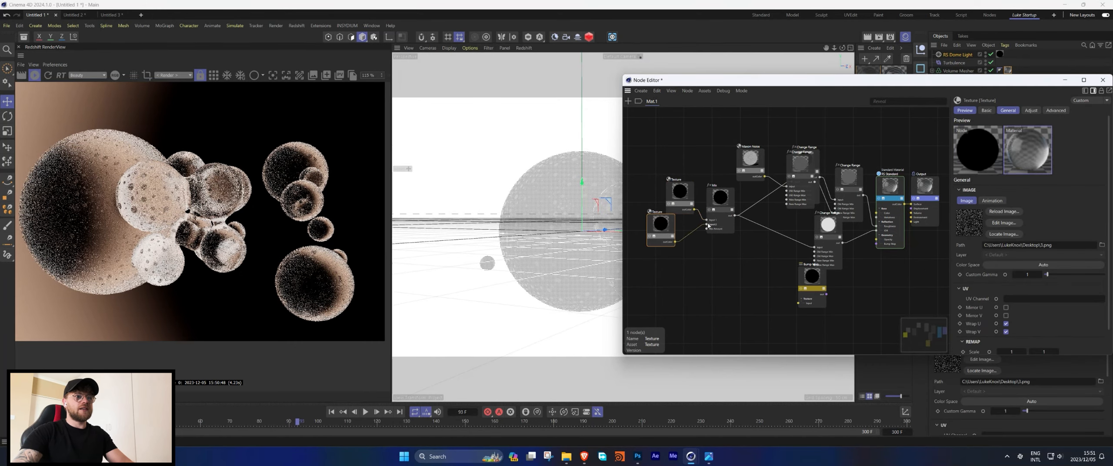
left_click(669, 207)
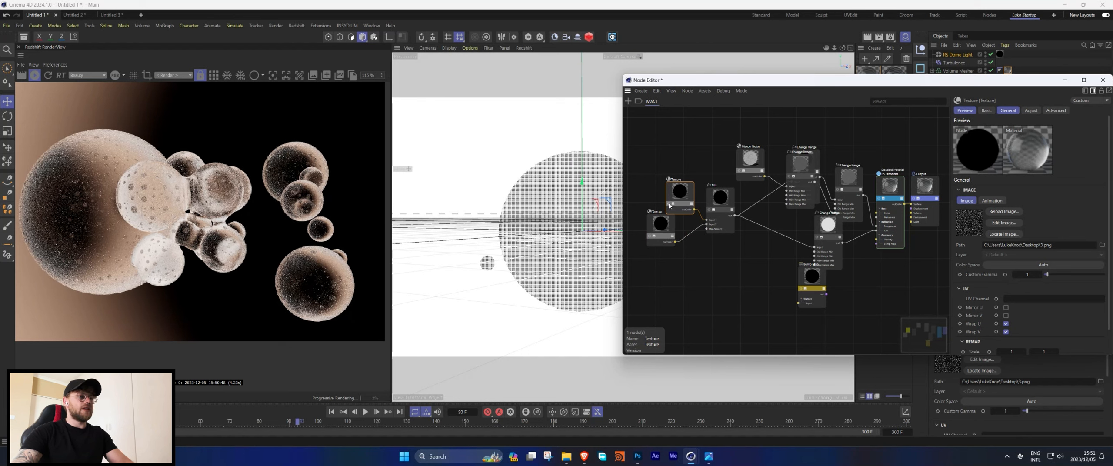
left_click(646, 237)
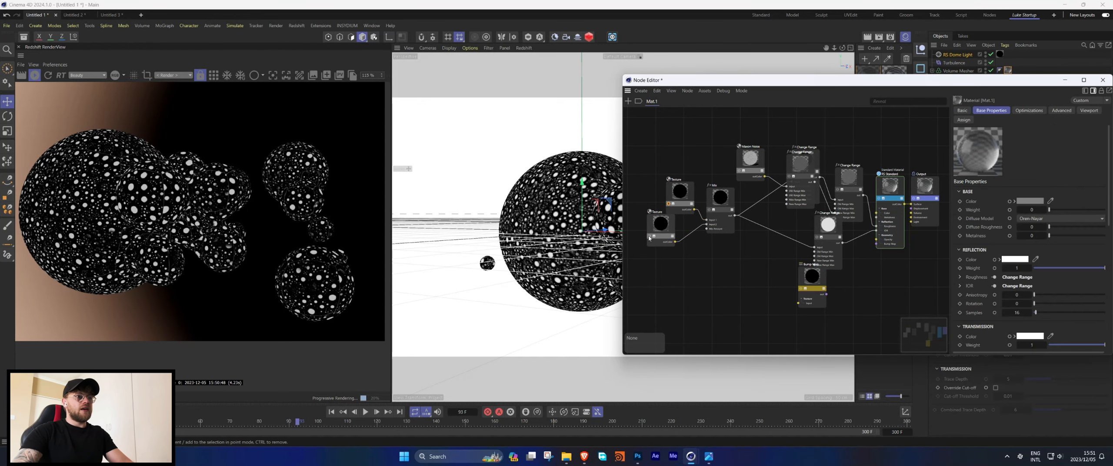
left_click(658, 226)
scroll(1007, 331, "down", 1)
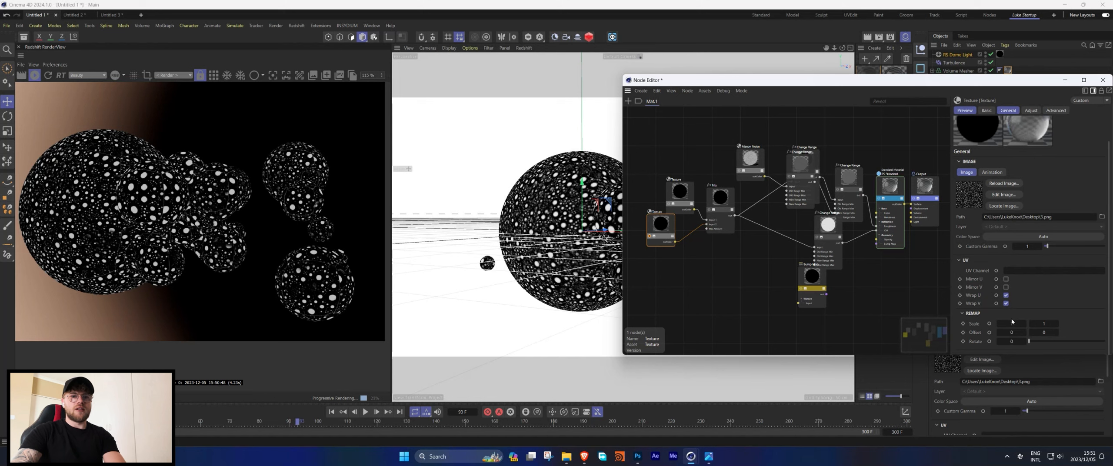
type("5")
key("Tab")
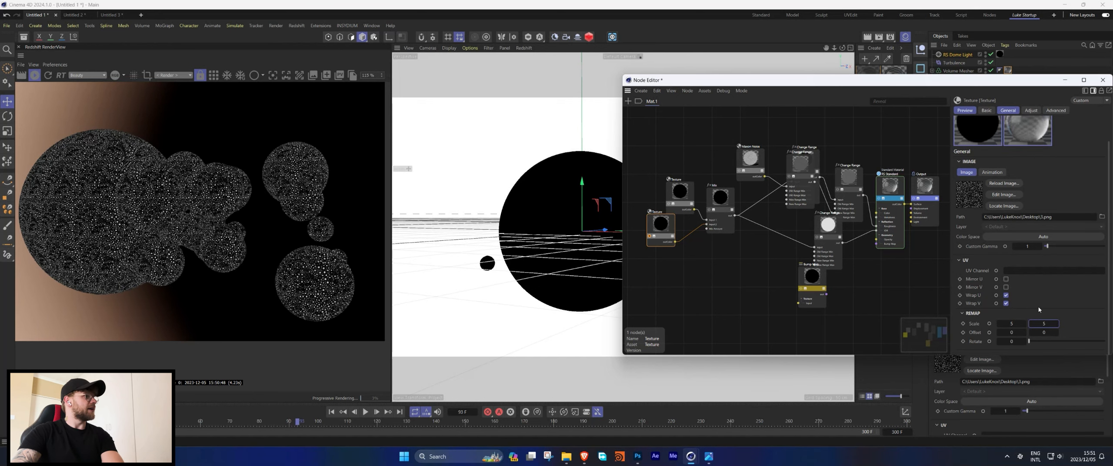
left_click_drag(1029, 341, 1038, 342)
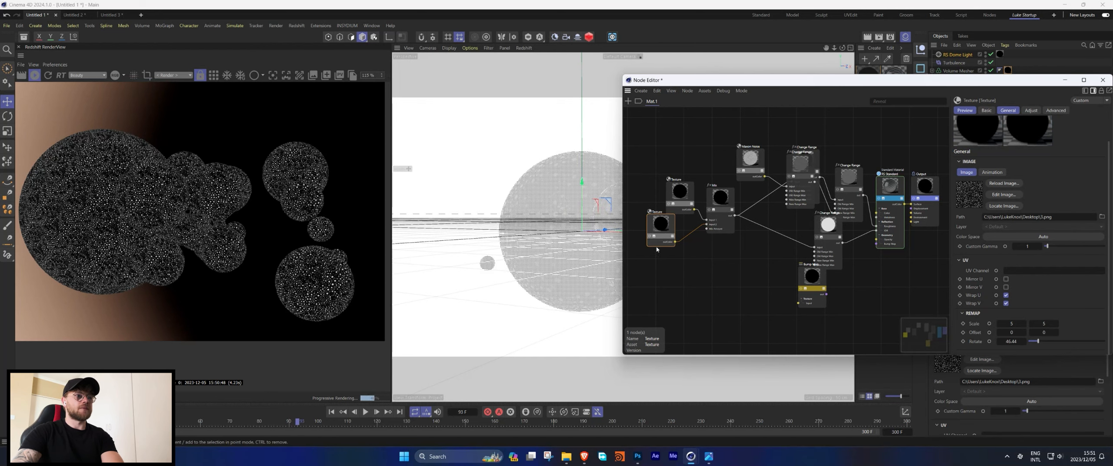
Add a Maxon Noise node to the graph and connect its output to the Mix node.
double_click(672, 270)
type("maxon")
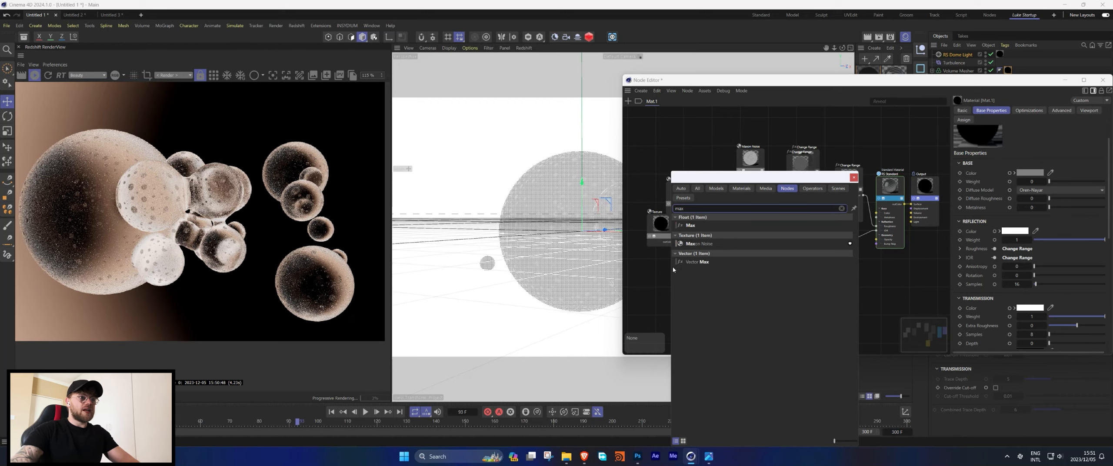
key("Down")
key("Return")
left_click_drag(686, 276, 706, 229)
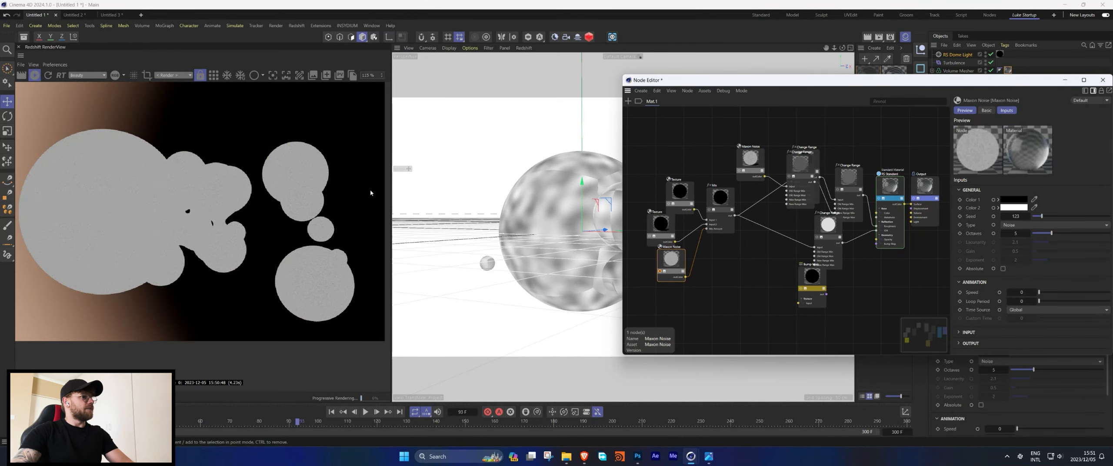
Set the Maxon Noise node's Overall Scale to 500 and its Low Clip to about 0.28.
left_click(962, 334)
scroll(1000, 300, "down", 1)
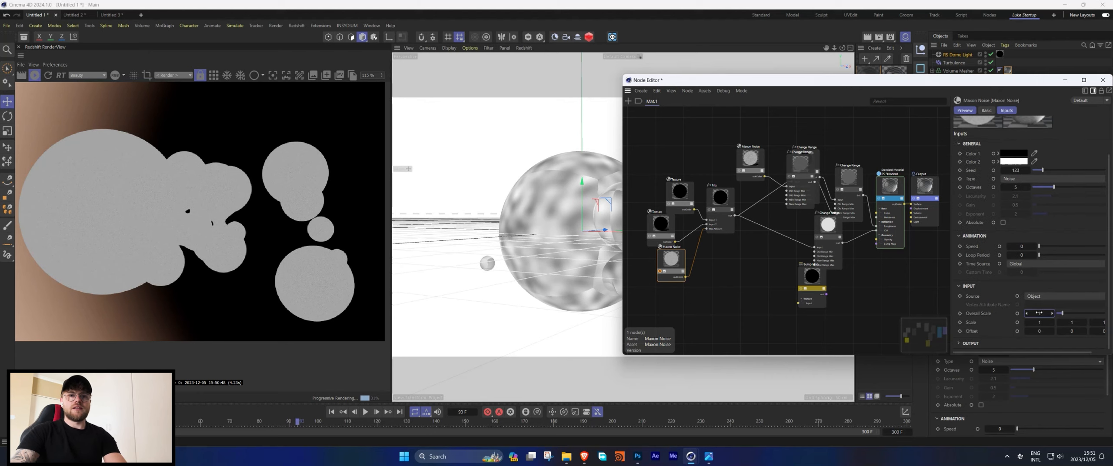
type("500")
key("Return")
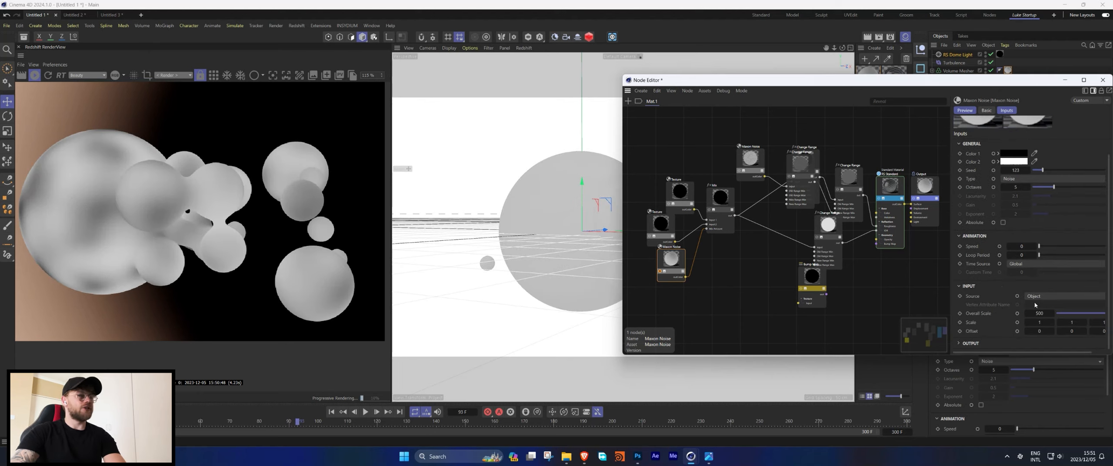
left_click(964, 344)
scroll(1014, 306, "down", 1)
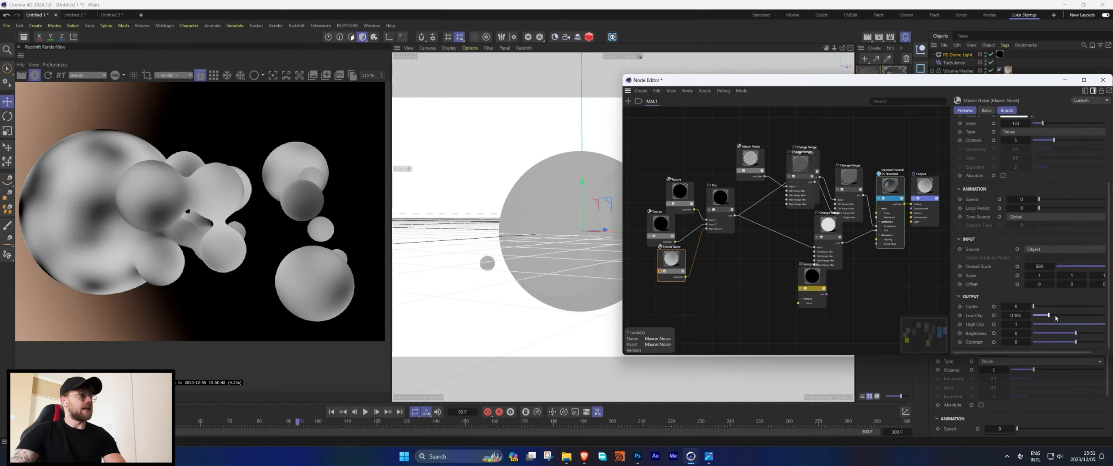
left_click_drag(1049, 316, 1057, 316)
Change the Maxon Noise node's type to Cell noise and check the render up close.
left_click(659, 271)
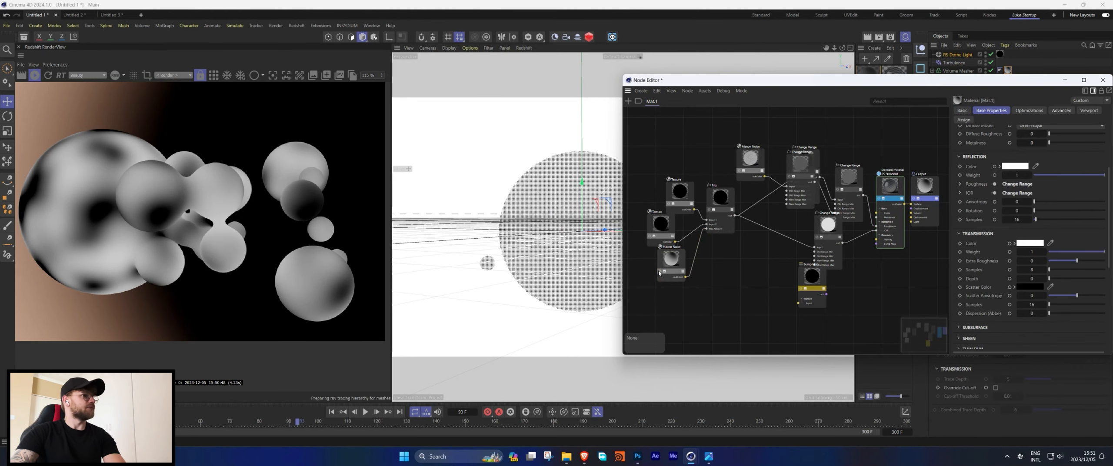
left_click(35, 78)
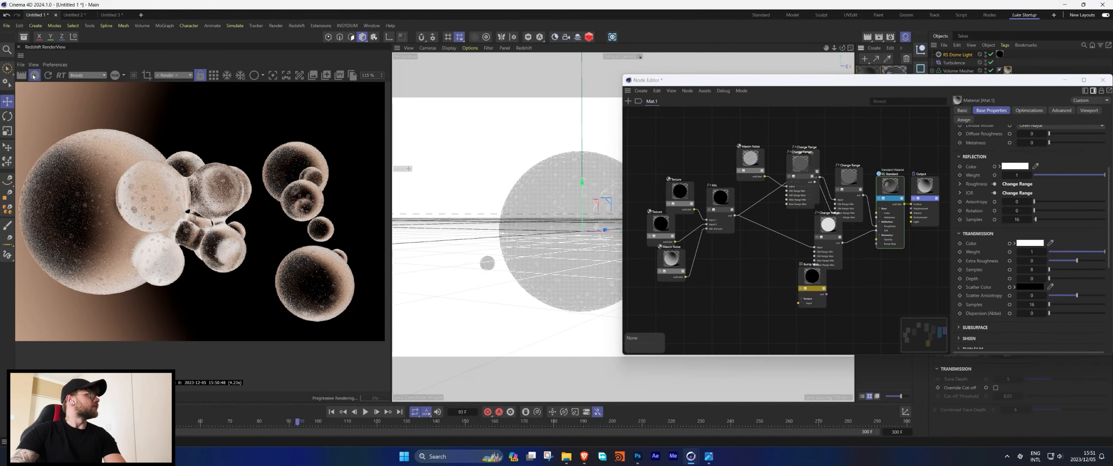
left_click(35, 77)
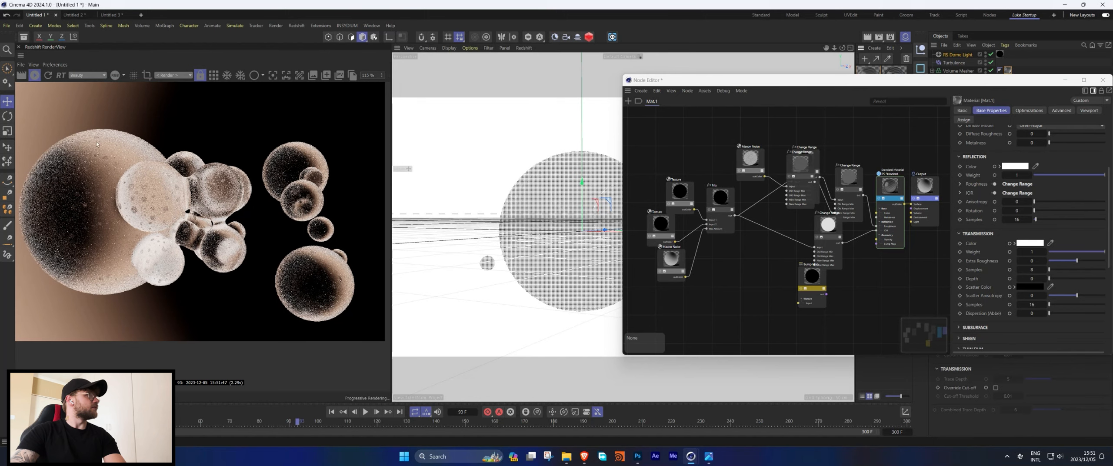
scroll(56, 224, "up", 5)
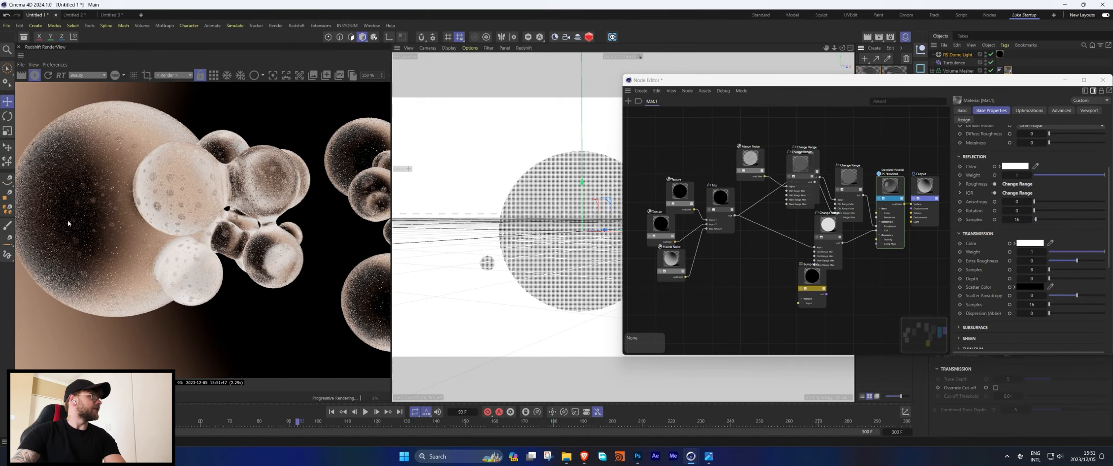
scroll(146, 217, "down", 3)
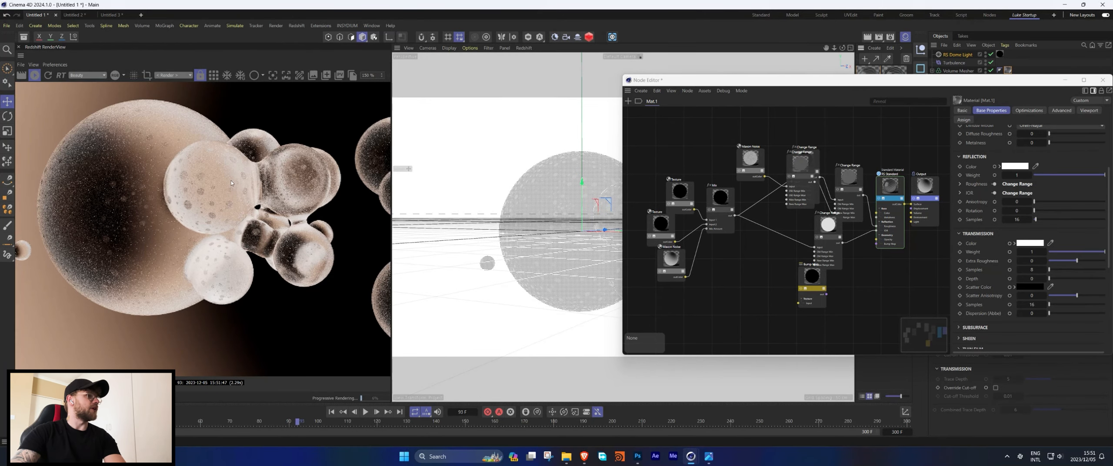
left_click(682, 257)
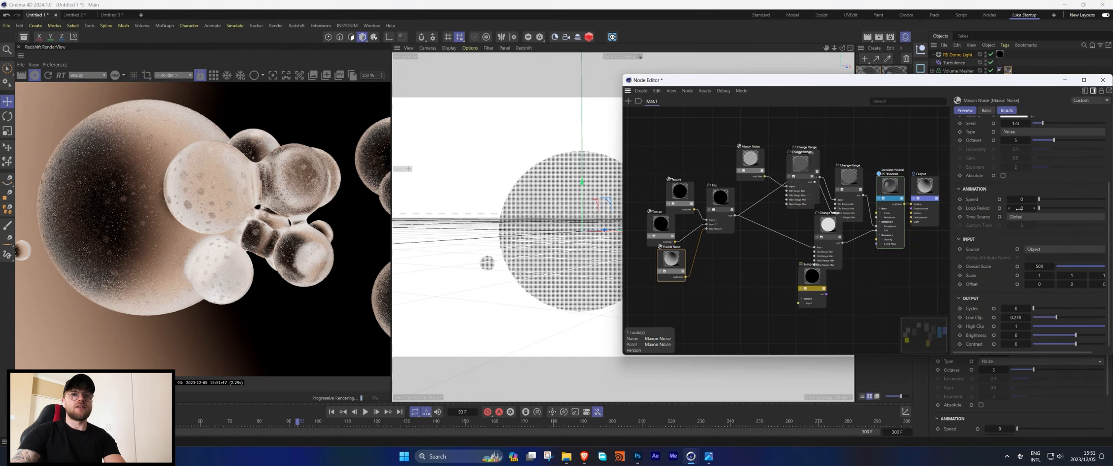
left_click(1013, 131)
left_click(1011, 161)
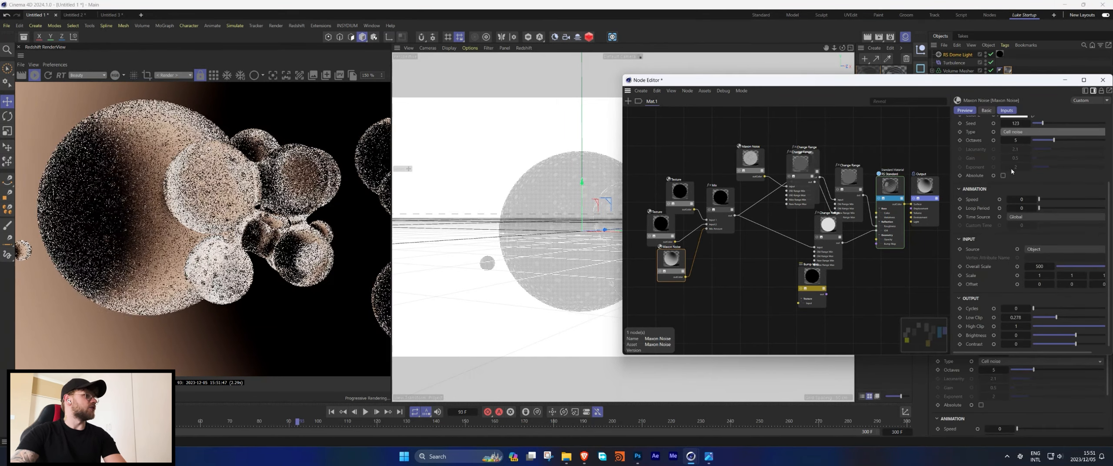
scroll(266, 210, "down", 2)
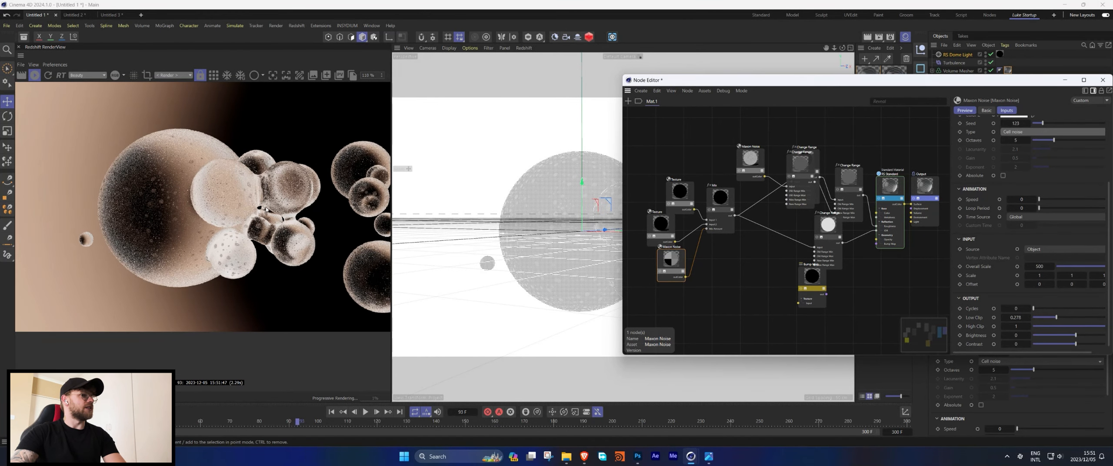
middle_click_drag(266, 210, 212, 196)
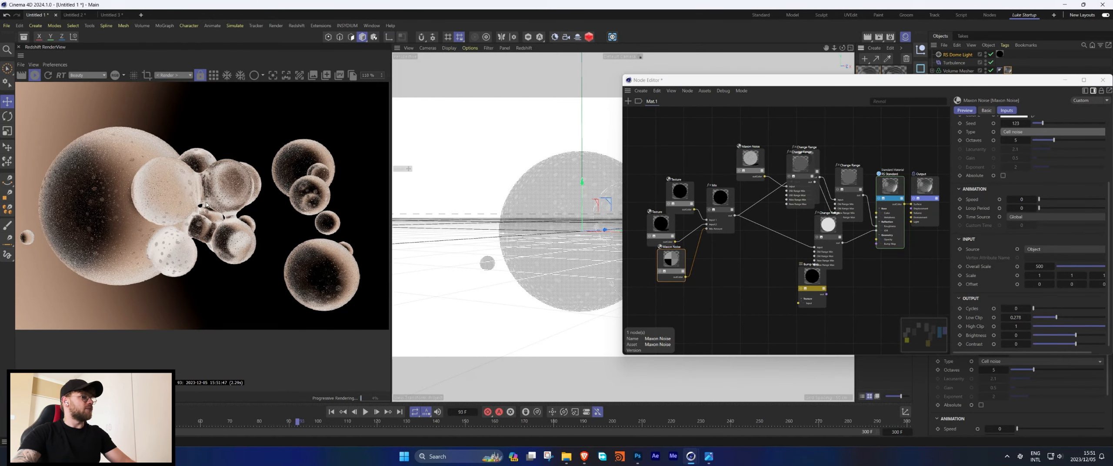
scroll(118, 222, "down", 1)
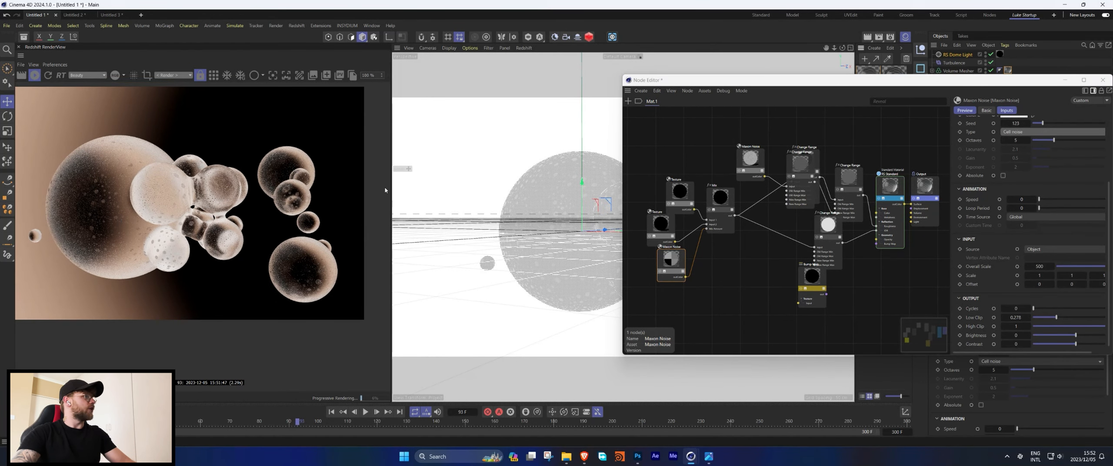
Connect the Mix node's output to the Bump Map node's input.
left_click_drag(734, 217, 774, 260)
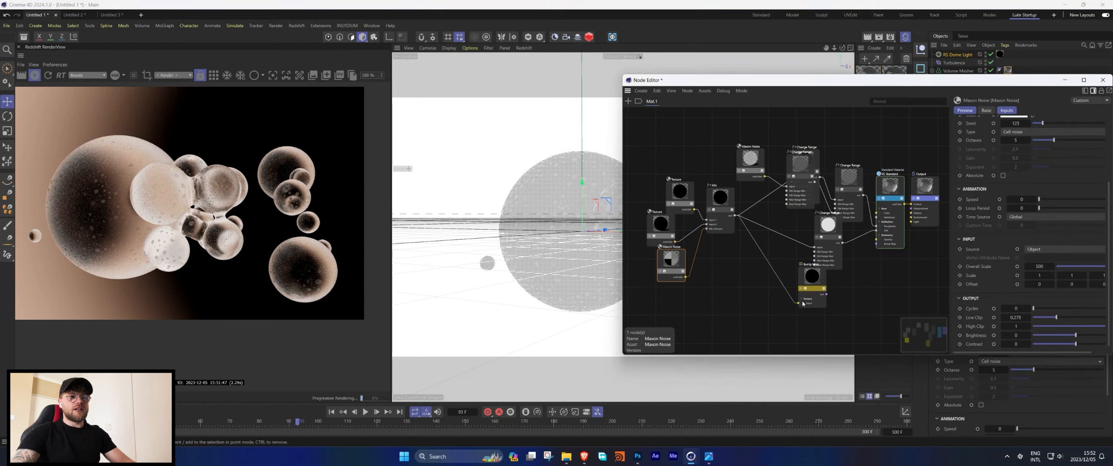
left_click_drag(803, 303, 800, 303)
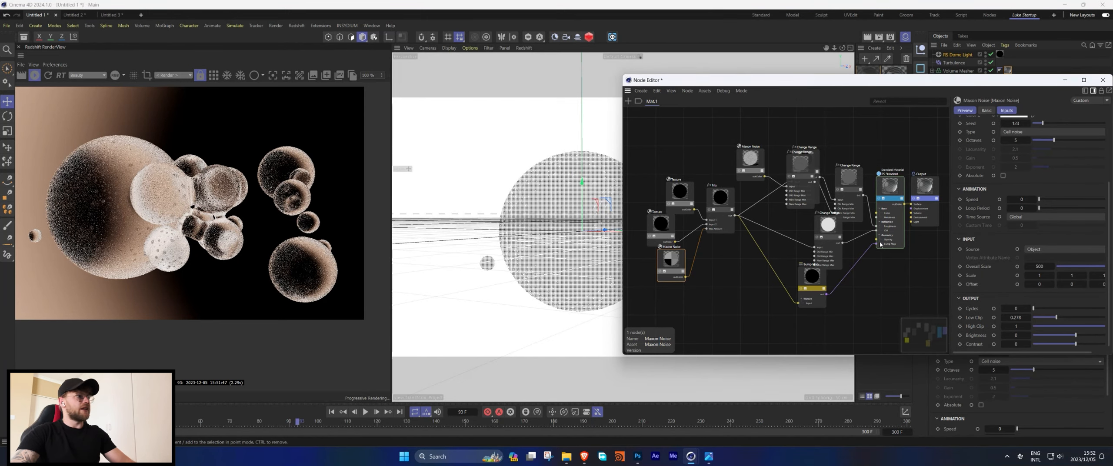
scroll(225, 237, "up", 1)
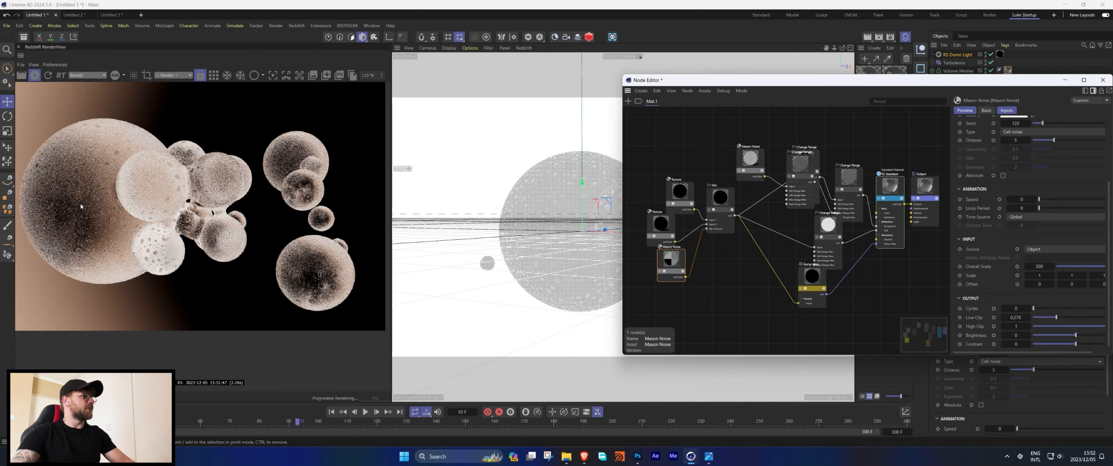
Insert a Change Range node before the Bump Map, setting New Range Min about 0.41 and New Range Max about 0.16.
double_click(737, 273)
type("change")
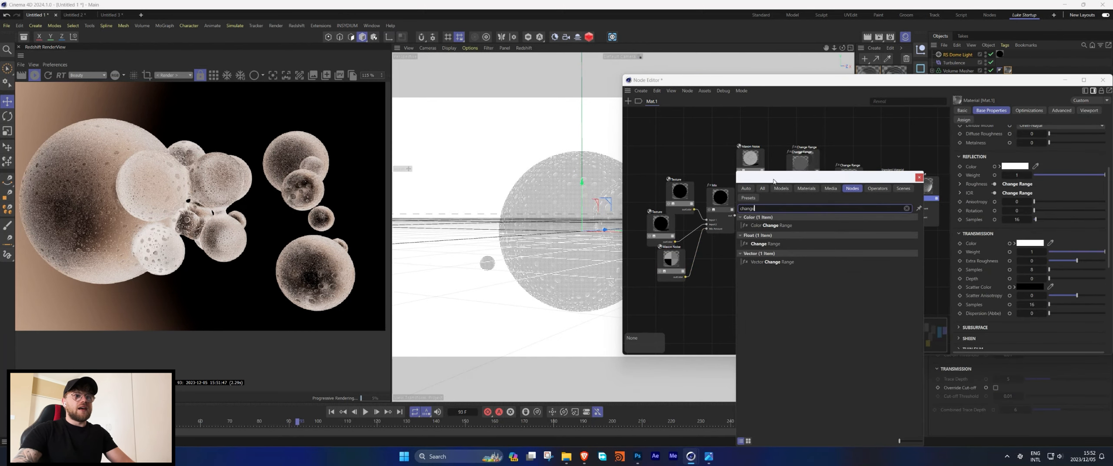
left_click_drag(774, 182, 1008, 189)
left_click_drag(768, 264, 769, 266)
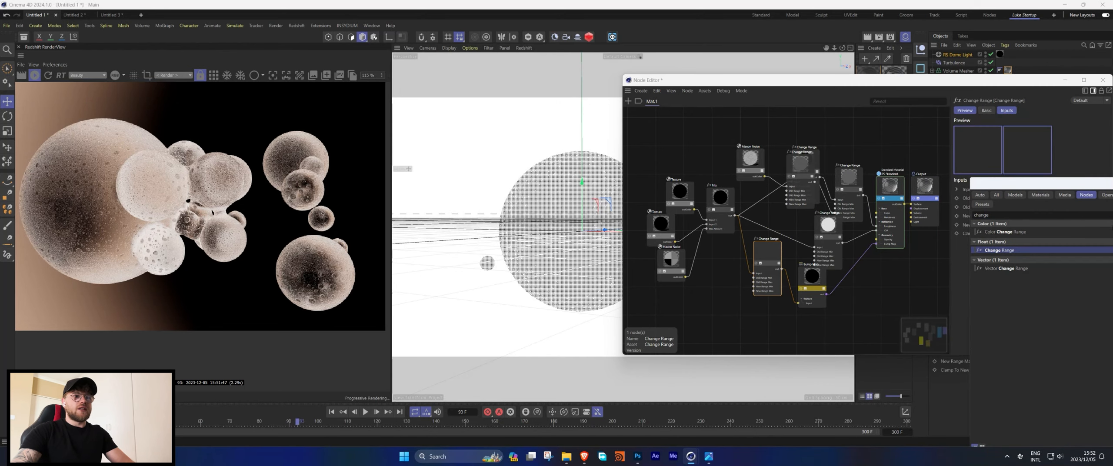
left_click_drag(1101, 183, 1112, 182)
left_click(1108, 6)
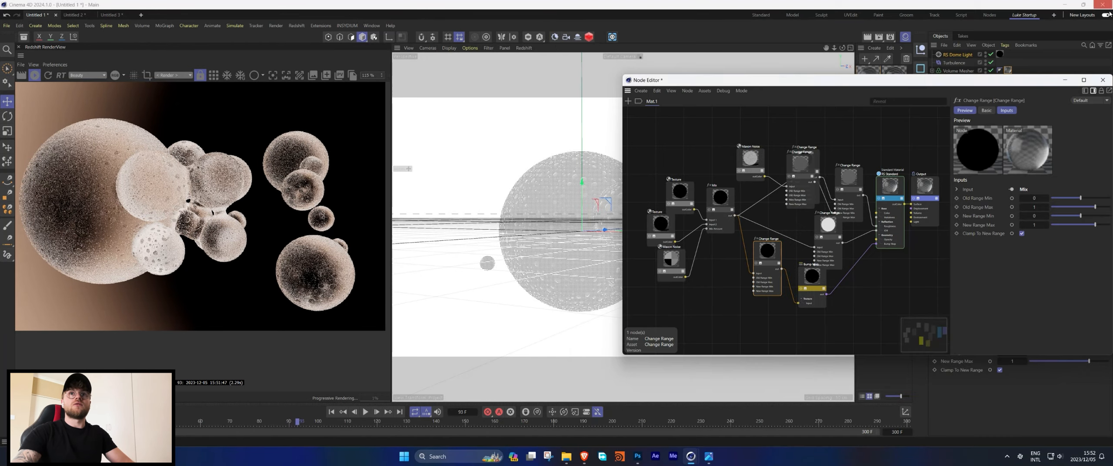
left_click_drag(1094, 225, 1086, 217)
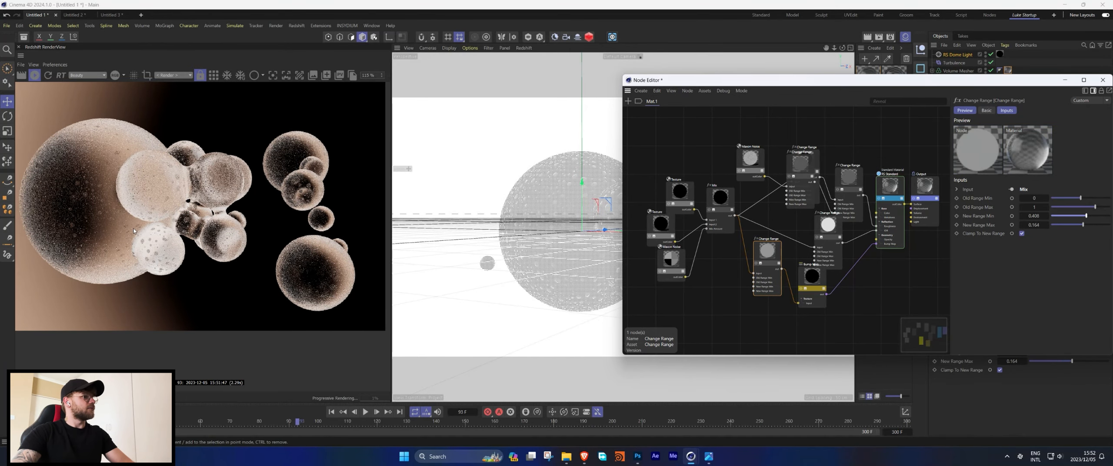
Add a Displacement node and connect the Mix output to its TexMap input.
scroll(133, 231, "down", 1)
double_click(834, 323)
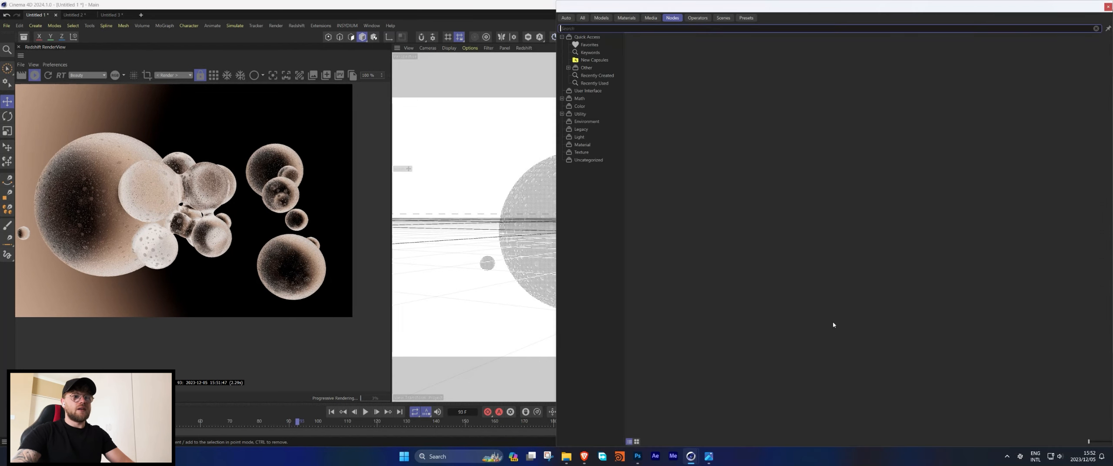
type("dis")
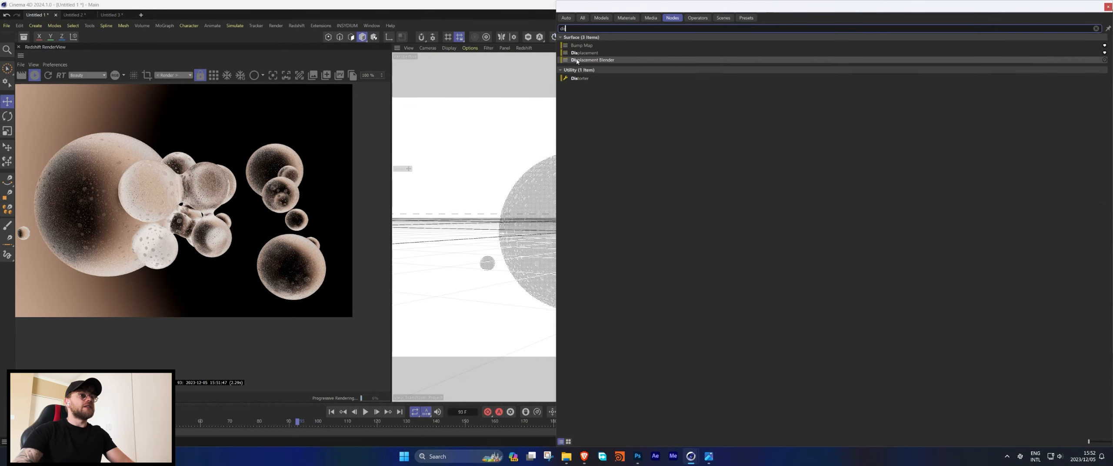
double_click(583, 52)
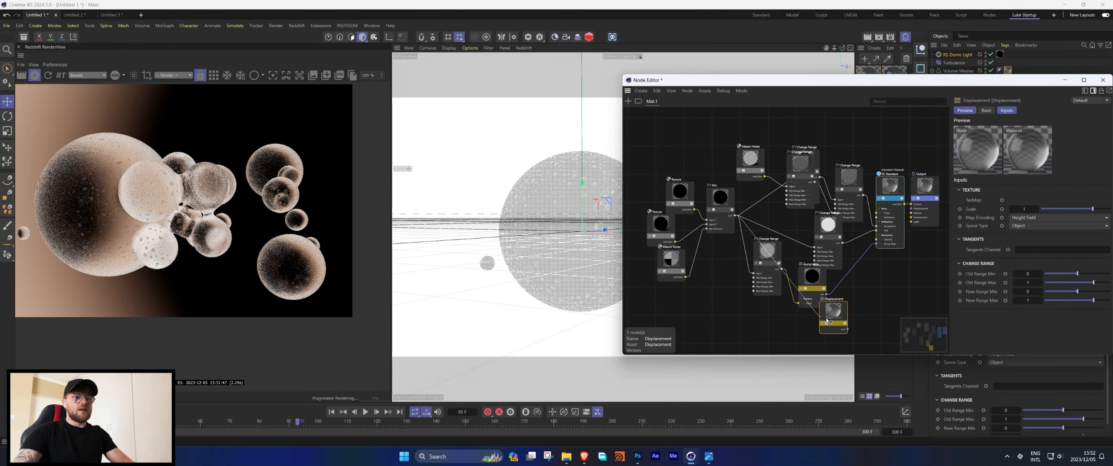
left_click_drag(827, 320, 830, 323)
mouse_move(867, 333)
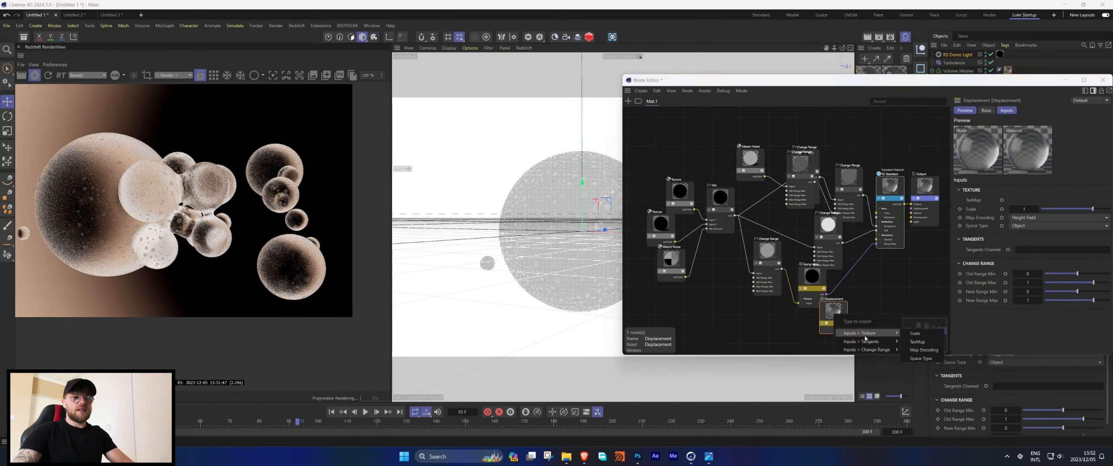
left_click(918, 342)
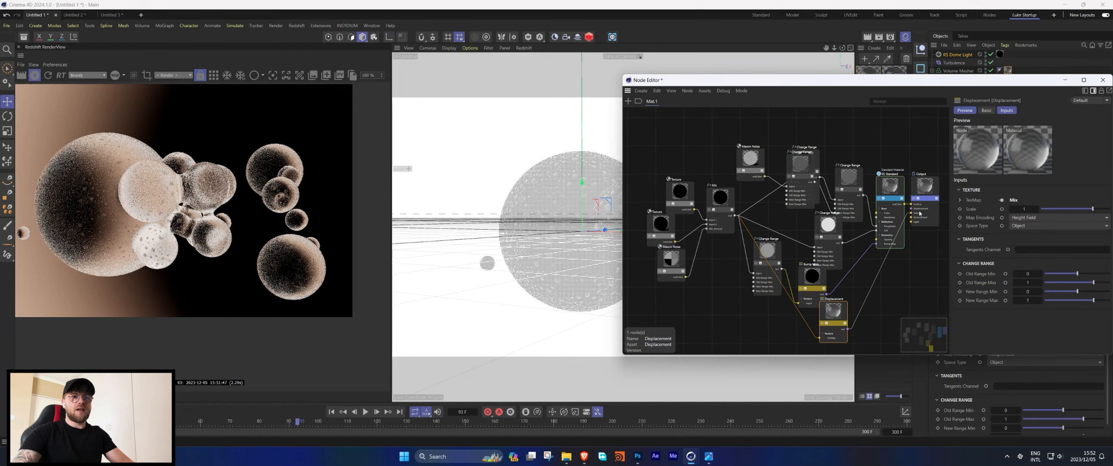
Add a Scalar Ramp node to the material and feed the Mix output into its input.
key("shift+c")
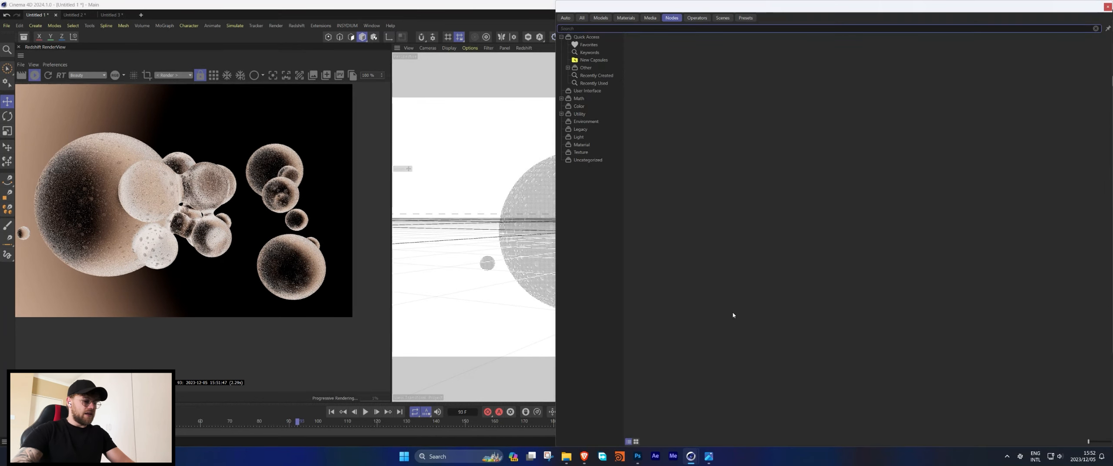
type("sca")
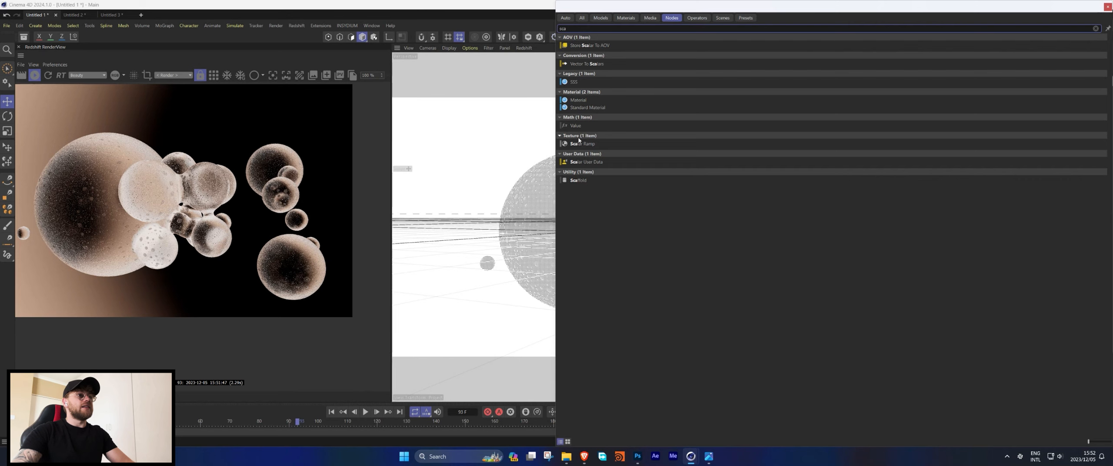
left_click_drag(578, 144, 768, 324)
double_click(576, 144)
left_click(757, 335)
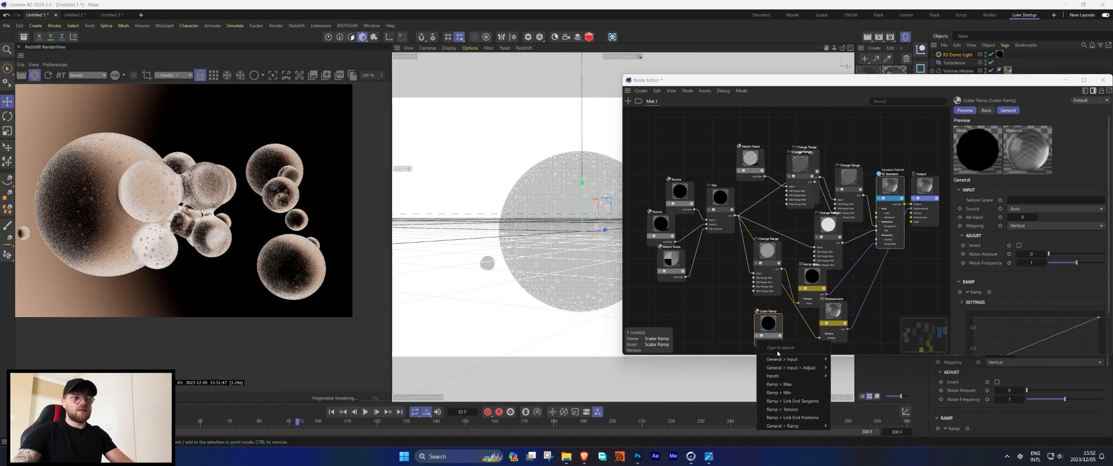
mouse_move(791, 359)
left_click(848, 377)
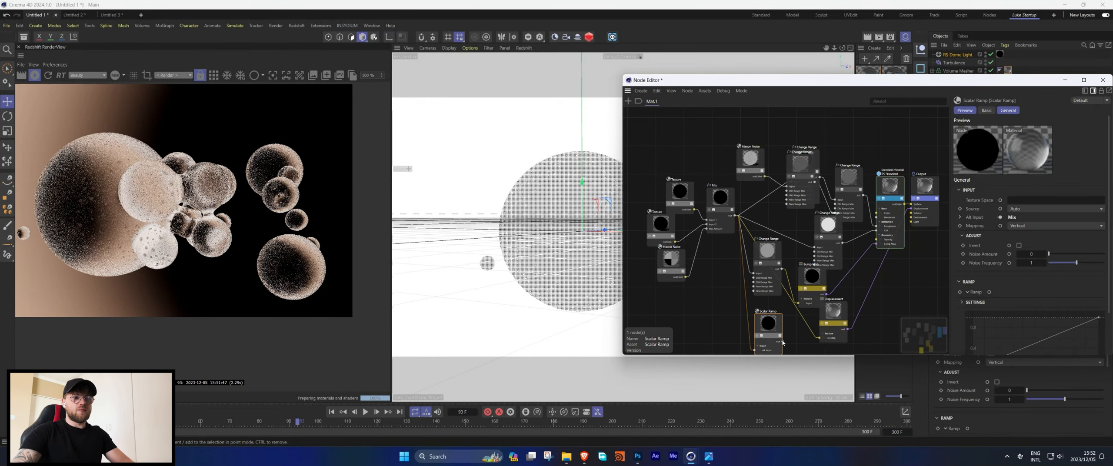
Reshape the Scalar Ramp's curve into an ease-in curve by moving its end points.
scroll(968, 283, "down", 3)
left_click(972, 318)
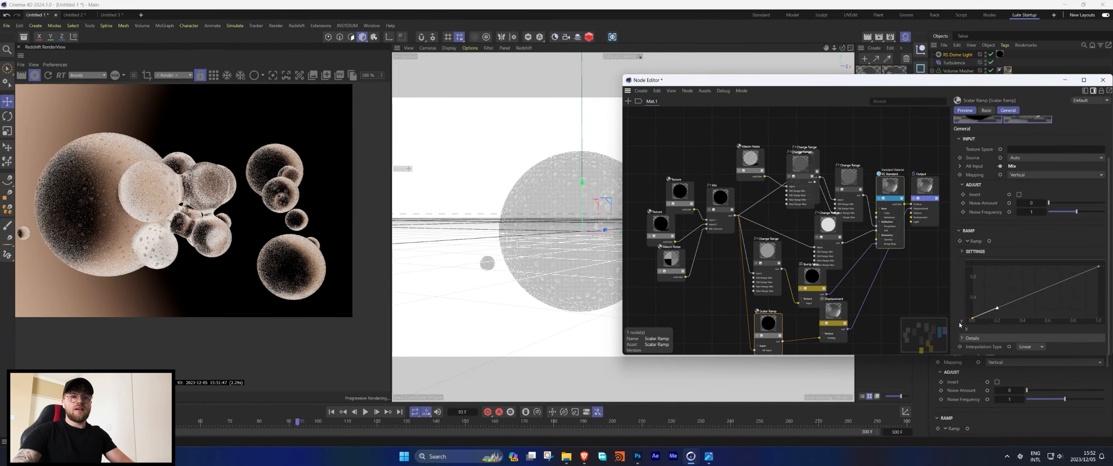
left_click_drag(998, 308, 1042, 317)
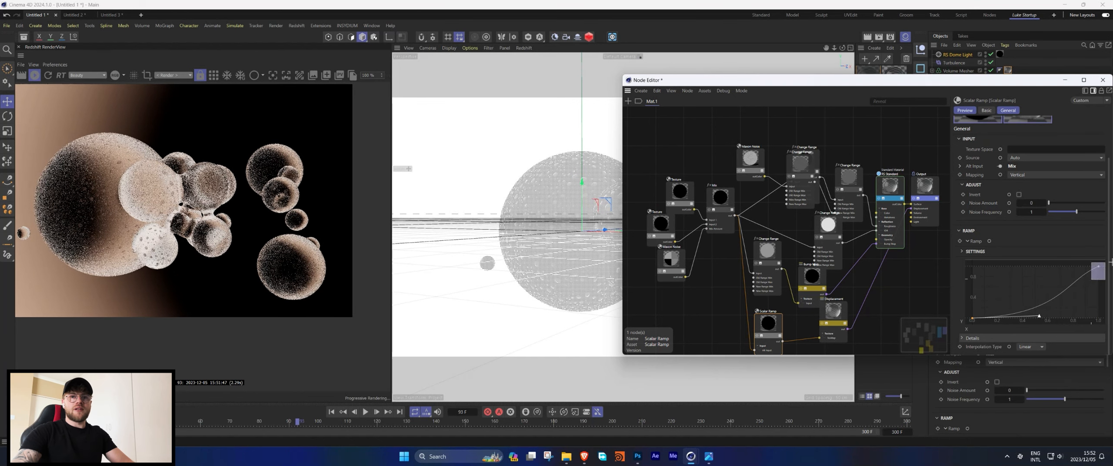
left_click(1098, 266)
left_click_drag(1071, 277, 1076, 285)
Drive the Displacement node's TexMap with the Scalar Ramp, set New Range Max to 0.22, and close the Node Editor.
left_click(833, 311)
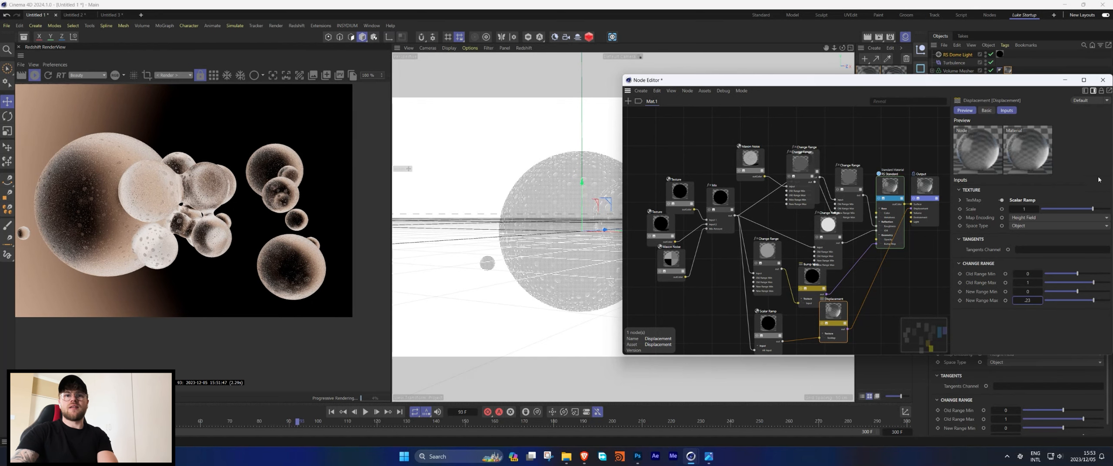
key("Return")
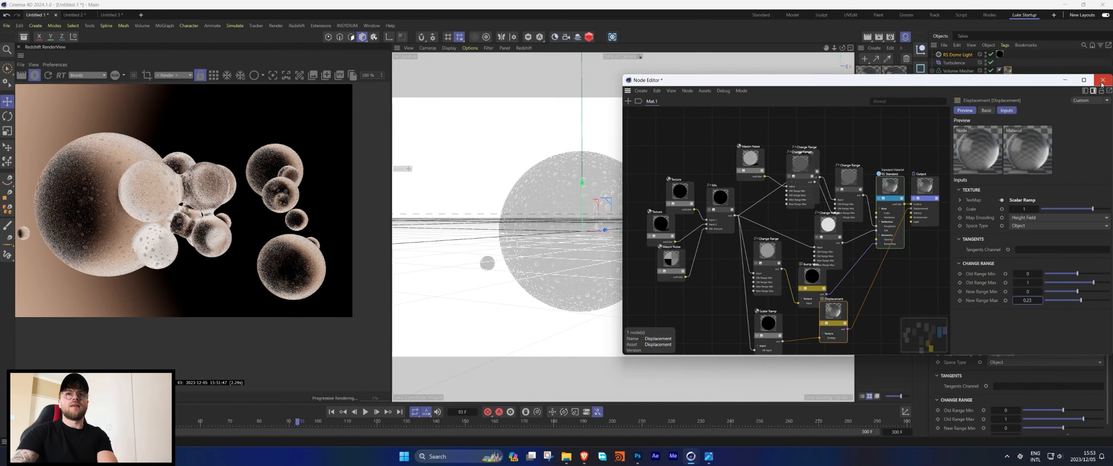
left_click(1102, 81)
Add a Redshift Object tag to the Volume Mesher, enabling geometry override and displacement.
right_click(953, 70)
mouse_move(978, 168)
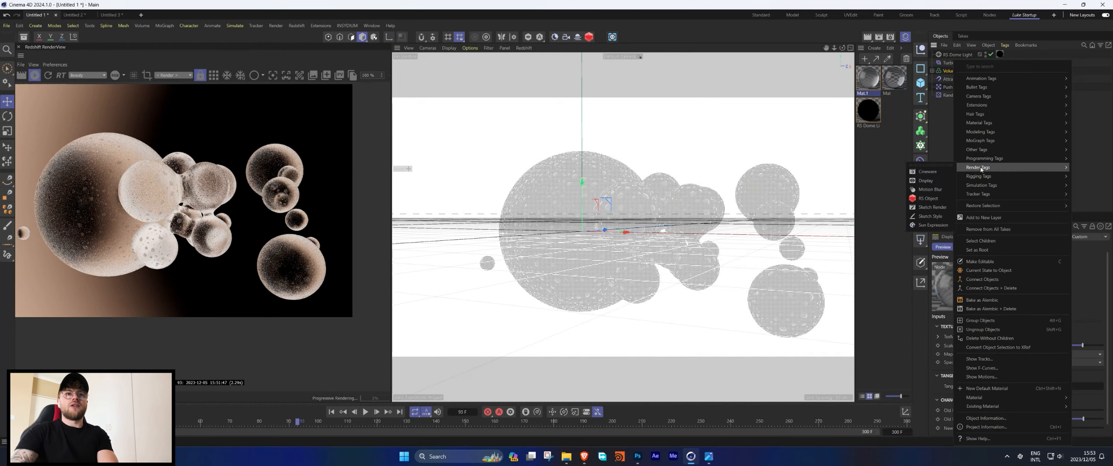
left_click(927, 198)
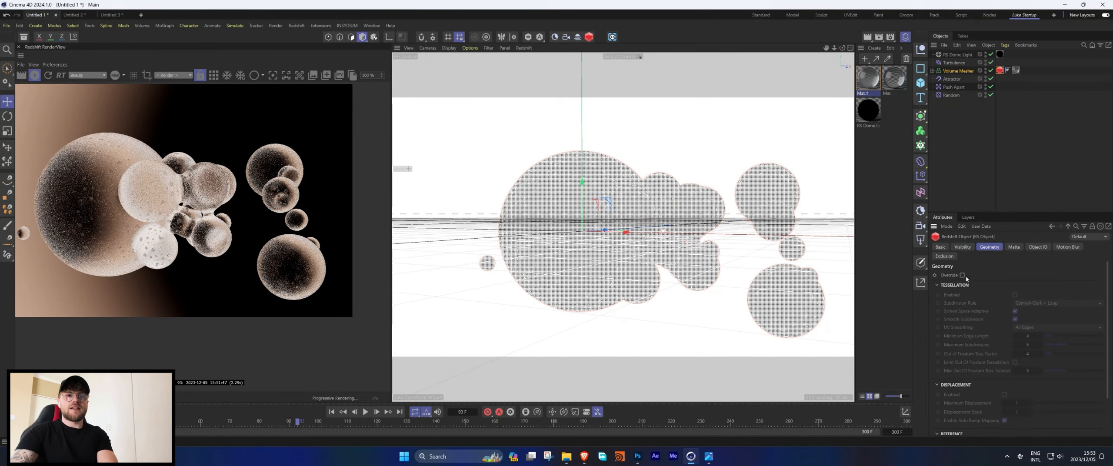
left_click(962, 275)
left_click(1004, 395)
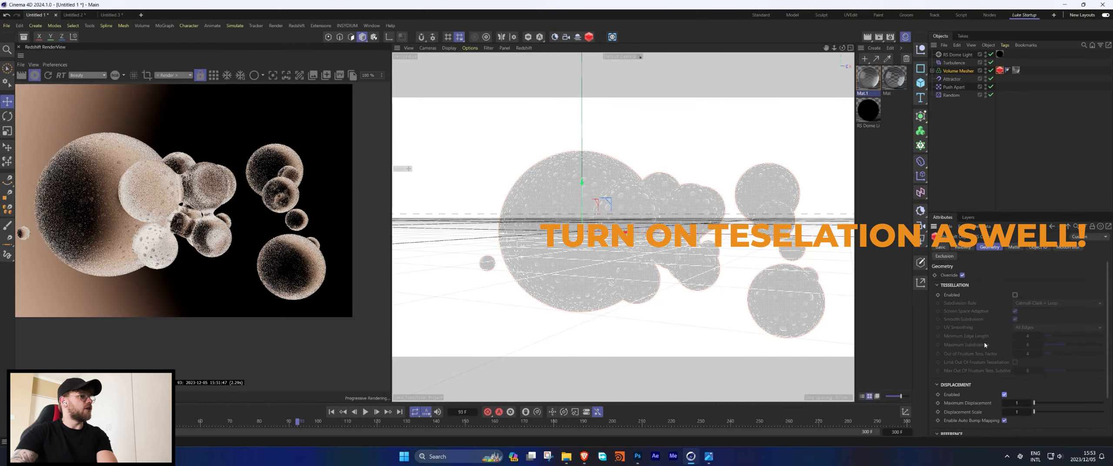
scroll(287, 209, "up", 2)
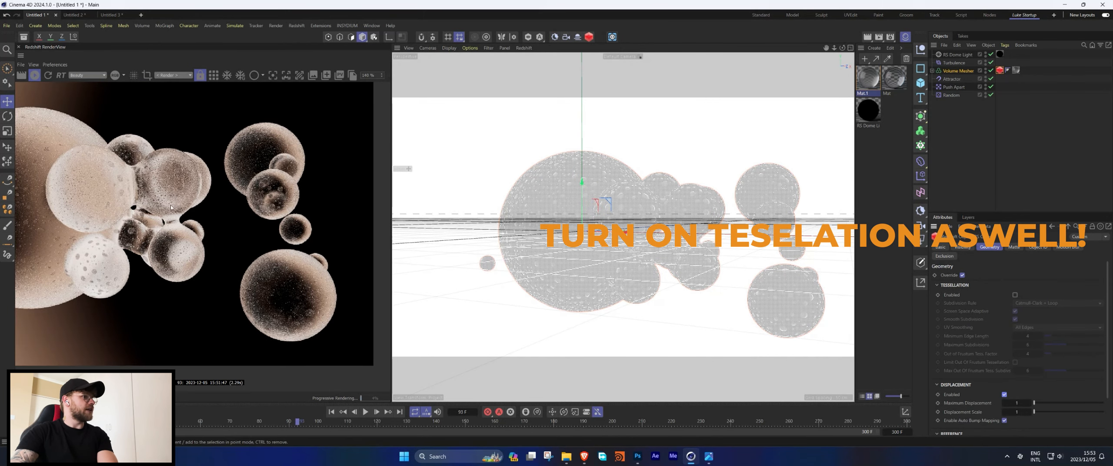
Set the tag's Maximum Displacement to 20 and Displacement Scale to 30.
left_click(1017, 403)
type("20")
left_click(1014, 413)
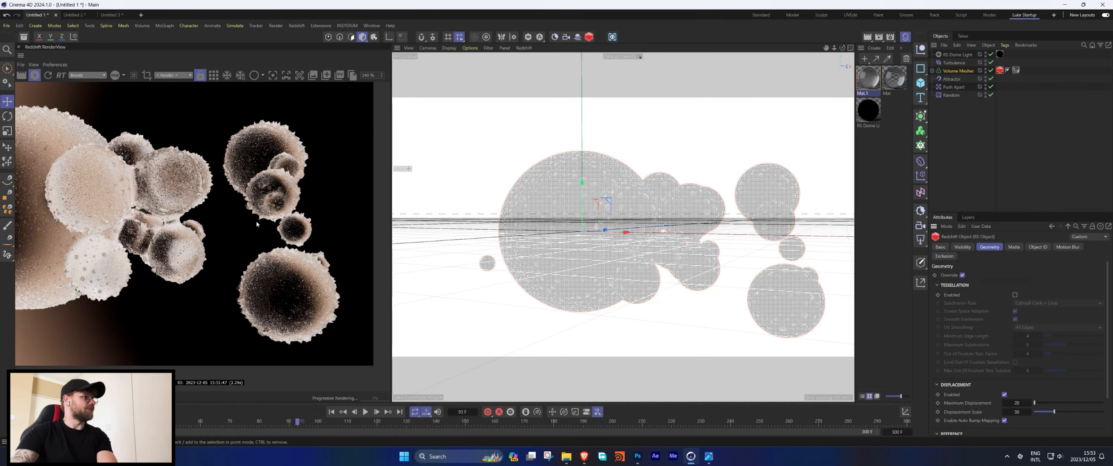
scroll(256, 224, "down", 2)
left_click_drag(84, 180, 116, 176)
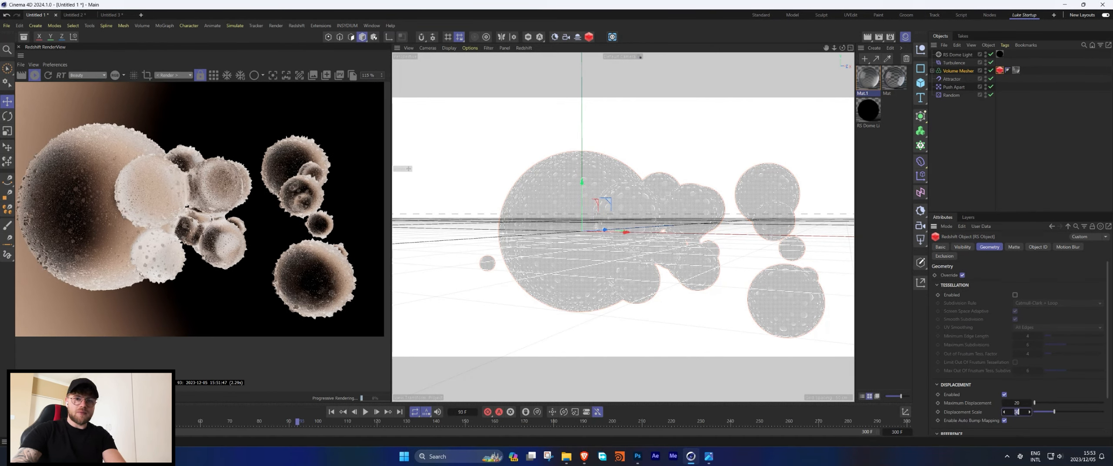
type("60")
key("Return")
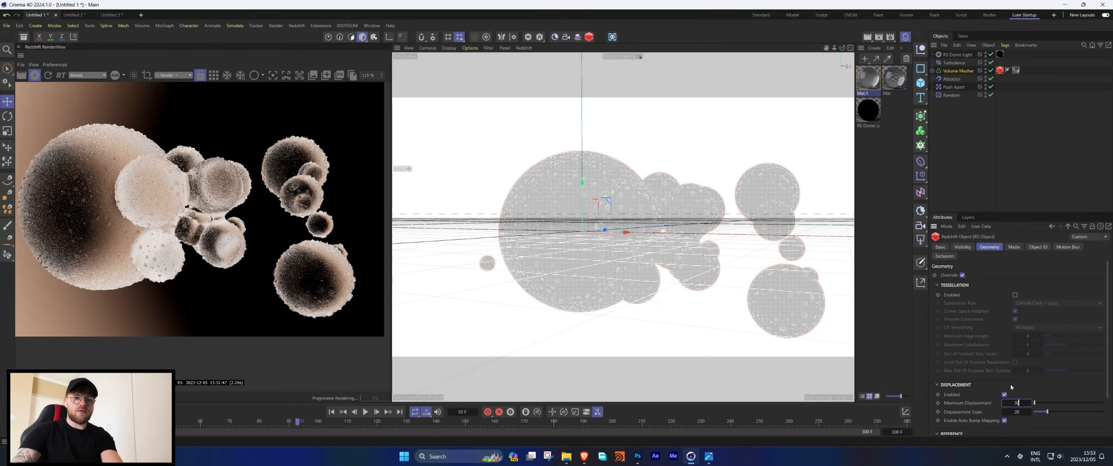
key("Return")
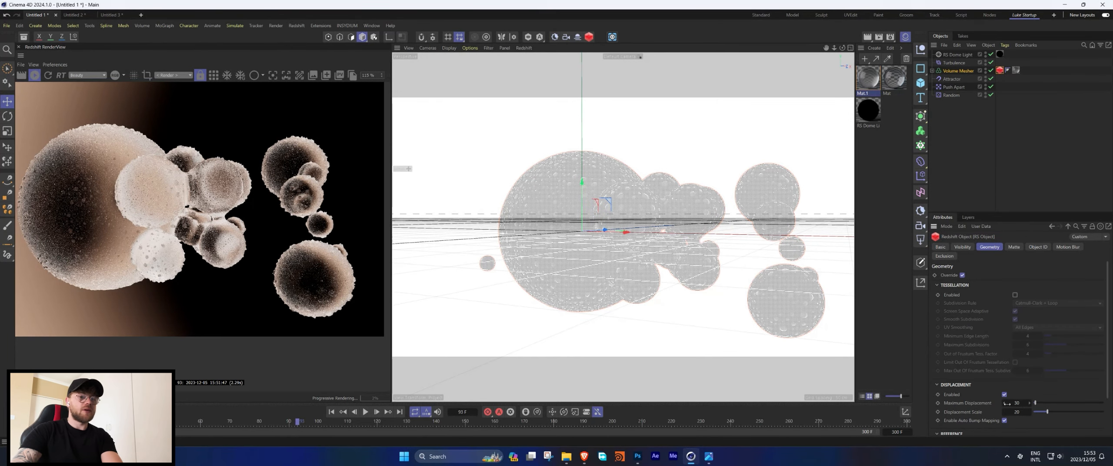
key("Tab")
type("30")
key("Return")
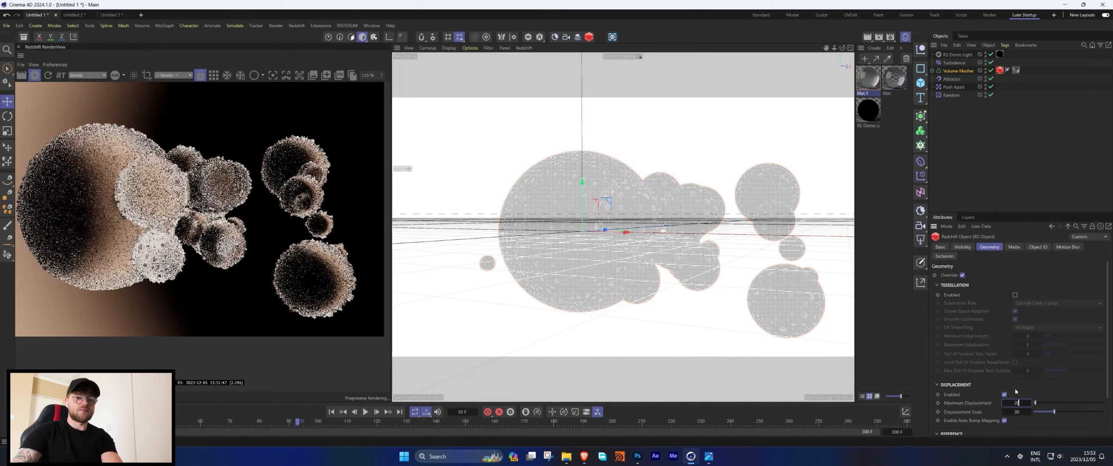
Reopen the material's node graph and lower the Scalar Ramp curve's top point.
double_click(868, 79)
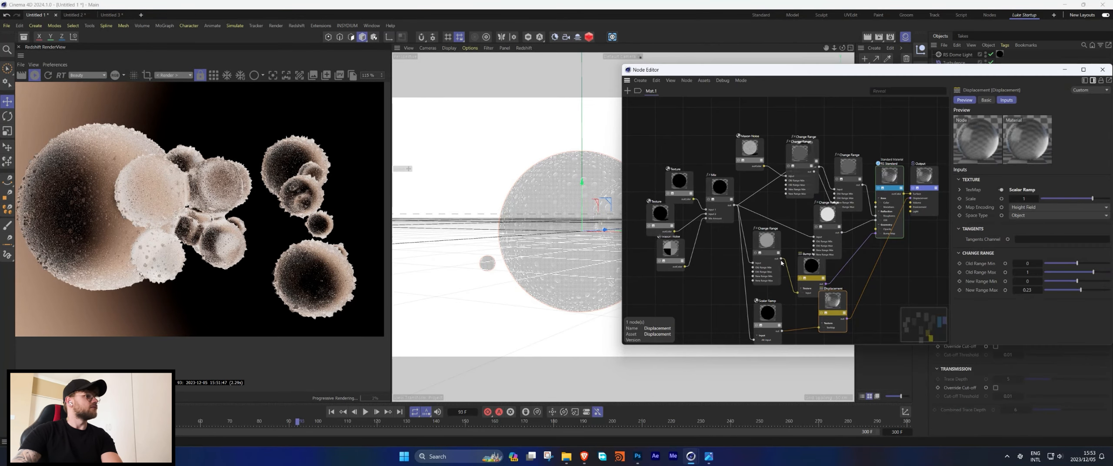
left_click(832, 322)
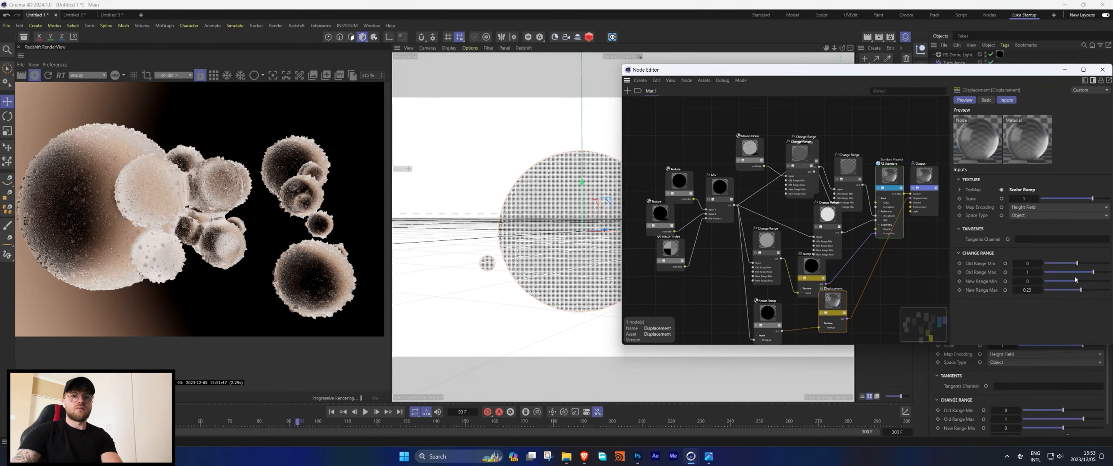
left_click(774, 315)
scroll(1095, 299, "down", 2)
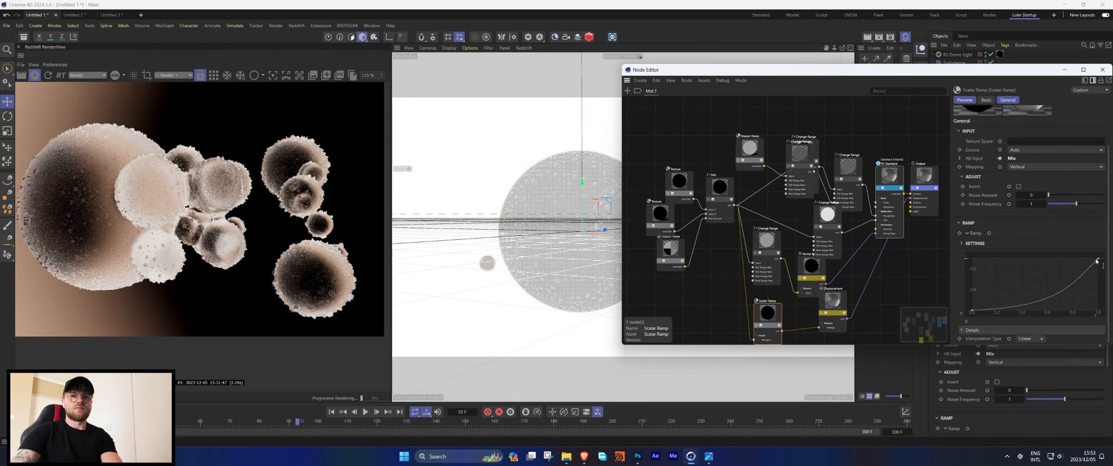
left_click_drag(1098, 259, 1098, 276)
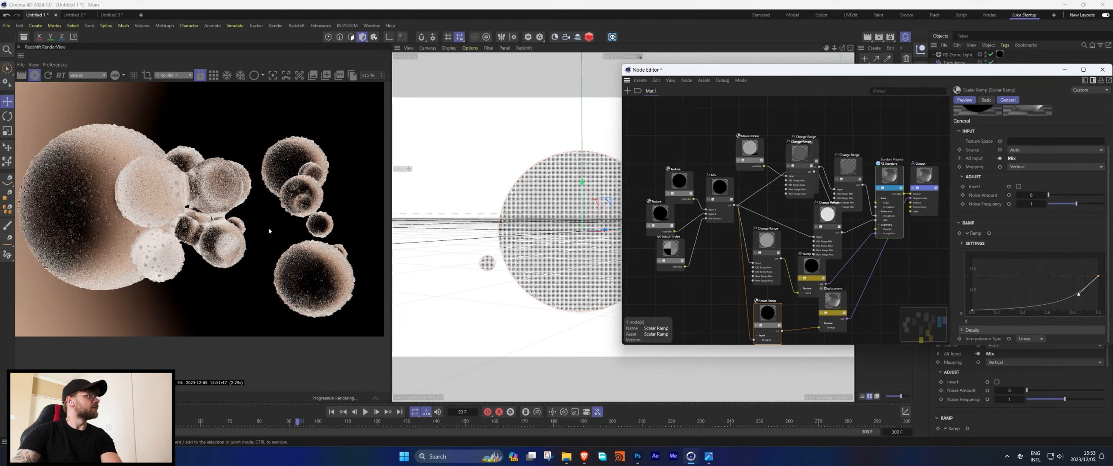
Play the animation to about frame 130, stop it, and inspect the Volume Mesher's children.
left_click(156, 293)
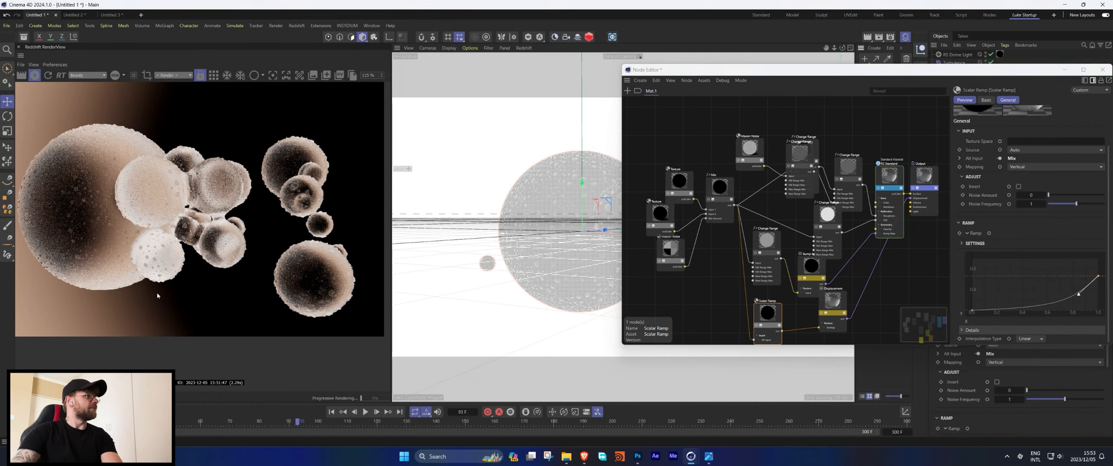
left_click(365, 412)
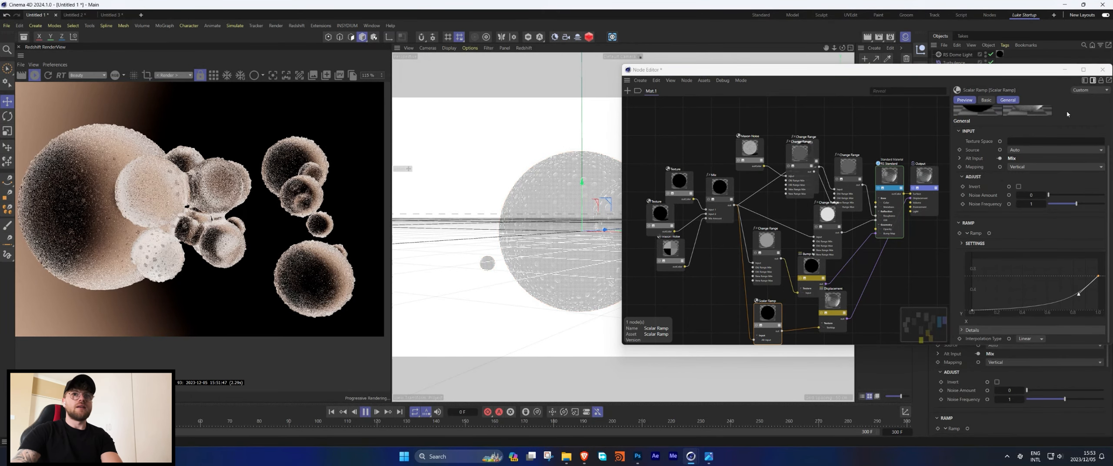
left_click(1103, 69)
left_click(932, 71)
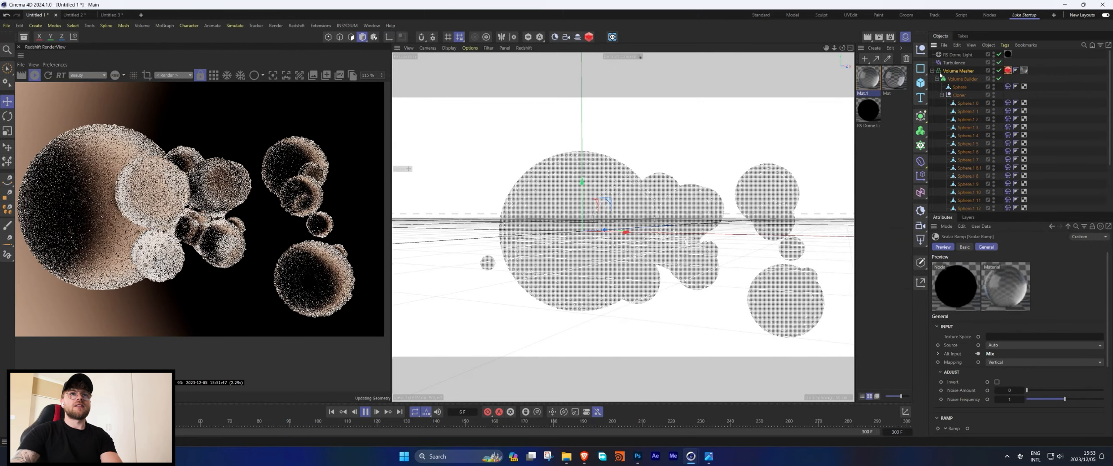
left_click(999, 71)
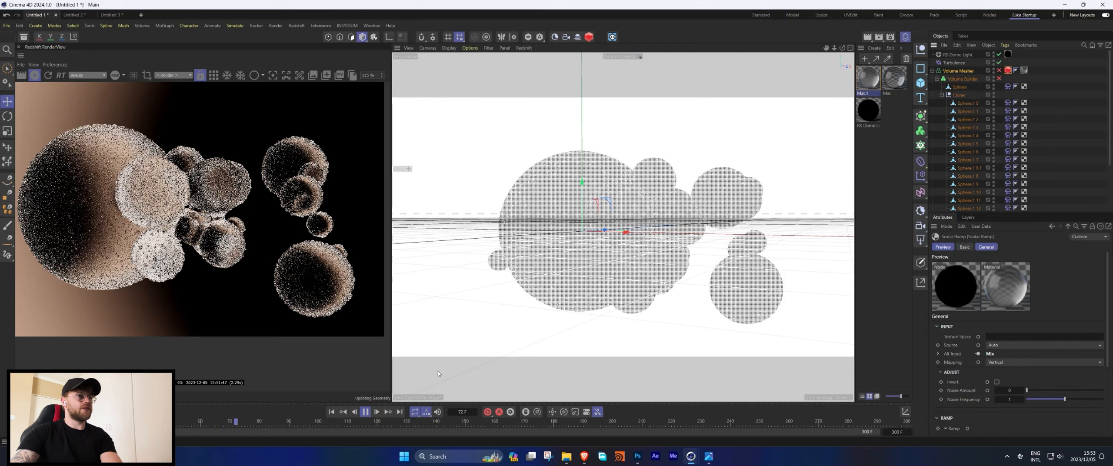
left_click(365, 411)
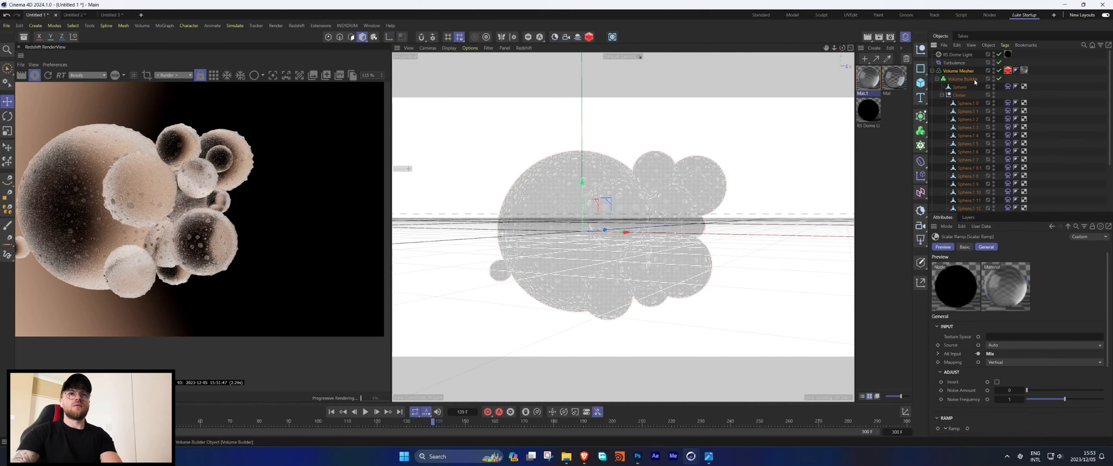
left_click(932, 70)
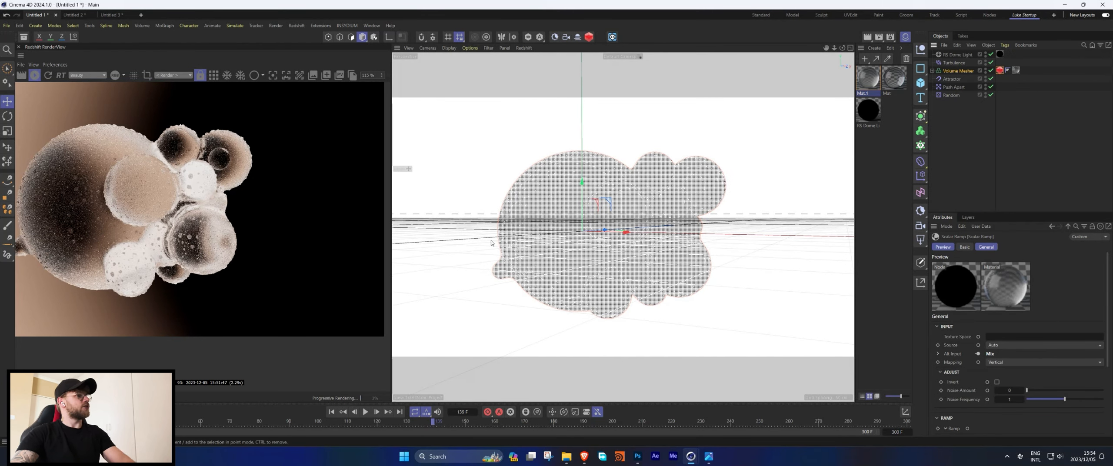
Add a Redshift camera with an 80 mm focal length and frame the bubble cluster.
left_click(565, 37)
left_click(991, 55)
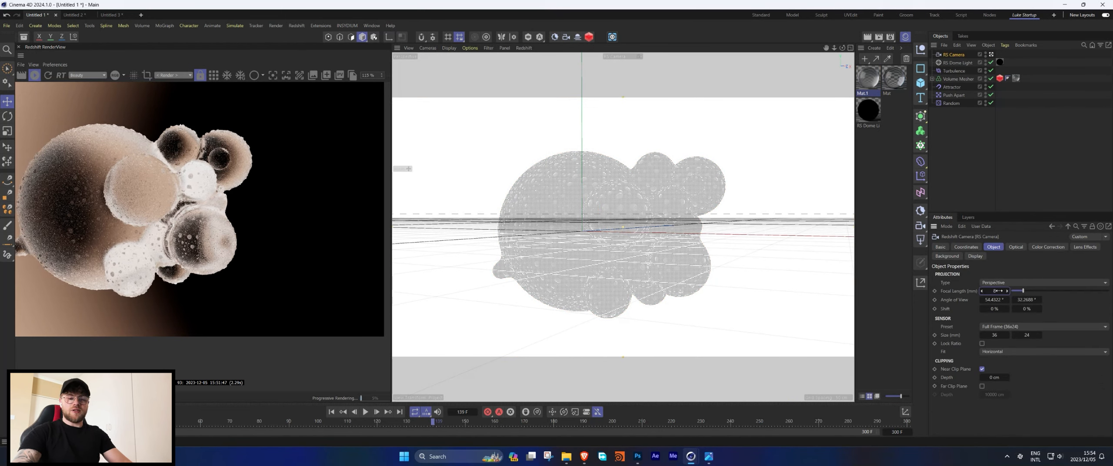
type("80")
key("Return")
scroll(616, 201, "down", 5)
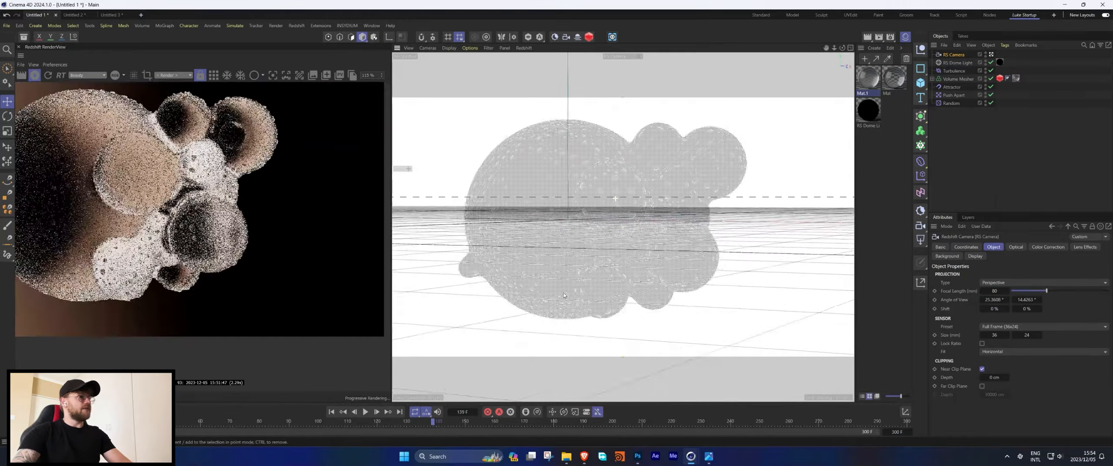
left_click_drag(616, 201, 556, 194, "alt")
scroll(228, 248, "down", 3)
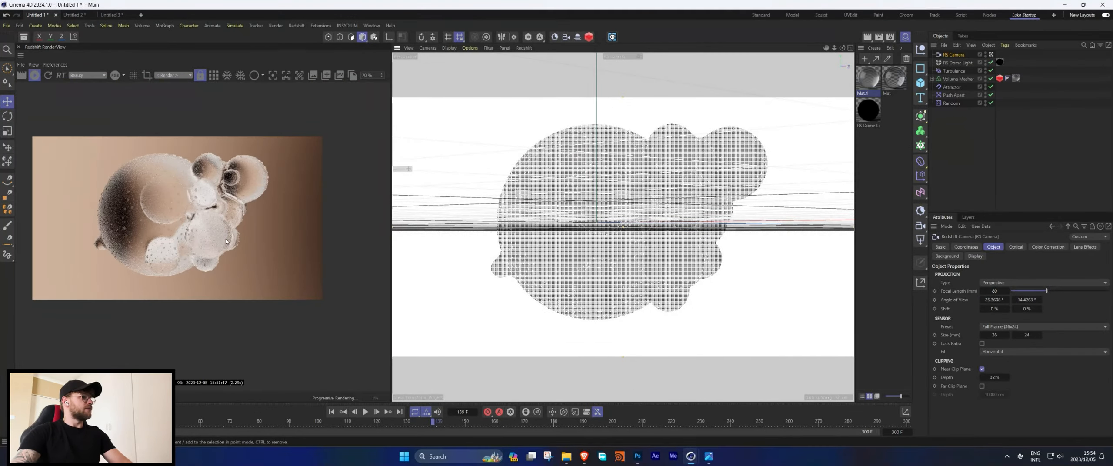
scroll(618, 183, "up", 3)
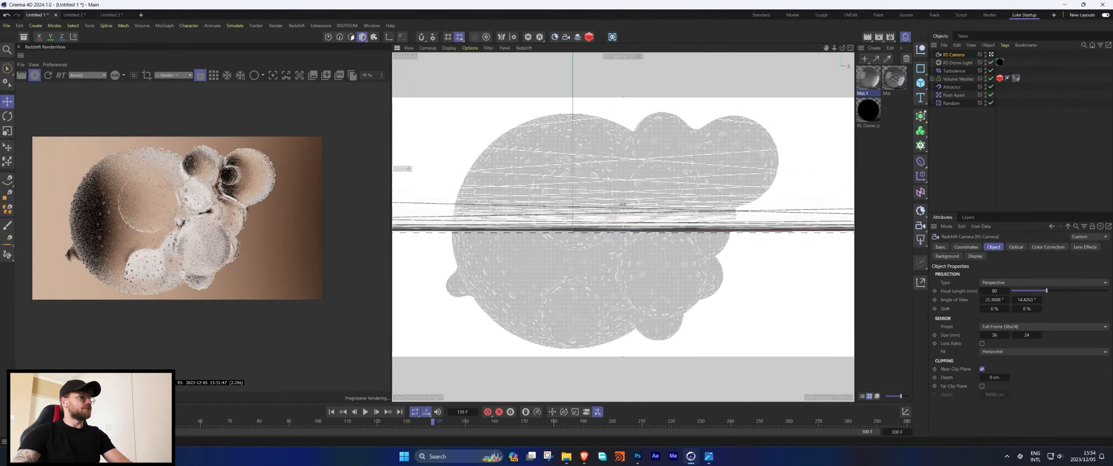
Rotate the RS Dome Light to about 18° heading in its coordinates.
left_click(957, 63)
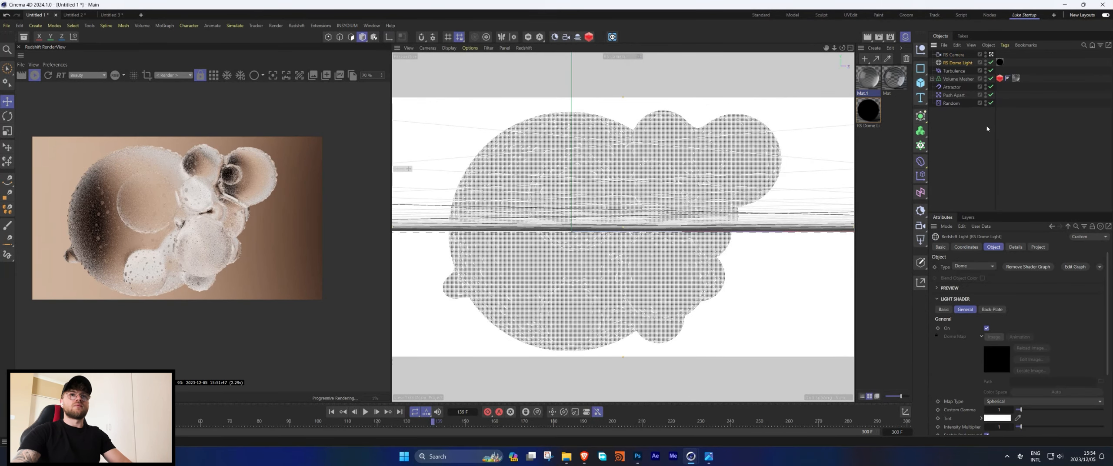
left_click(970, 248)
mouse_move(1023, 278)
left_mouse_down()
mouse_move(1013, 278)
mouse_move(1030, 277)
mouse_move(1033, 295)
mouse_move(1029, 286)
left_mouse_up()
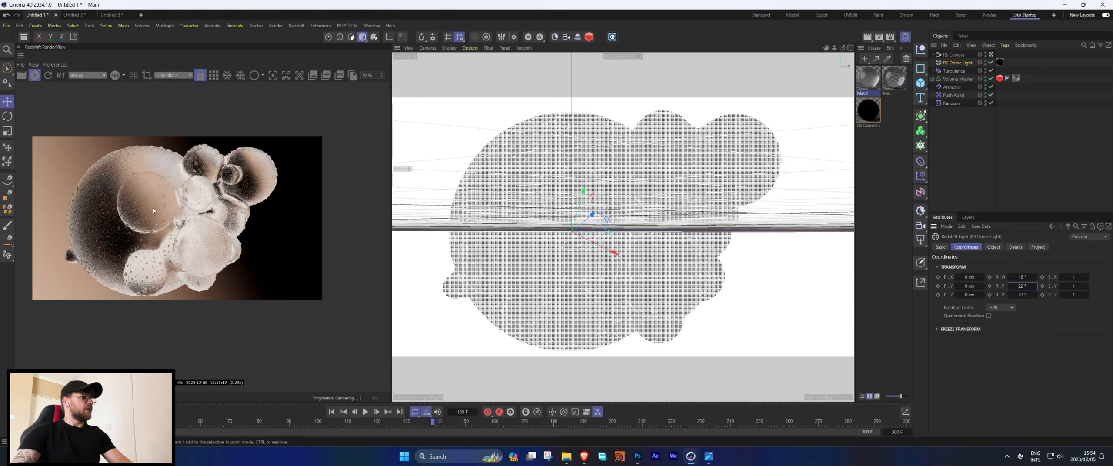
In the render view's post effects, raise the Color Controls contrast and bend the RGB curve into an S-shape.
scroll(153, 211, "up", 2)
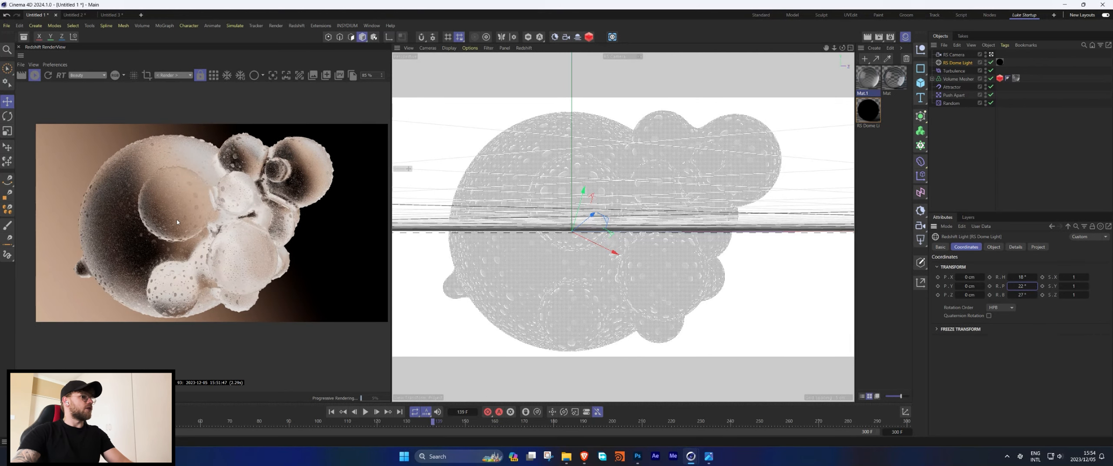
scroll(176, 222, "up", 1)
left_click(388, 75)
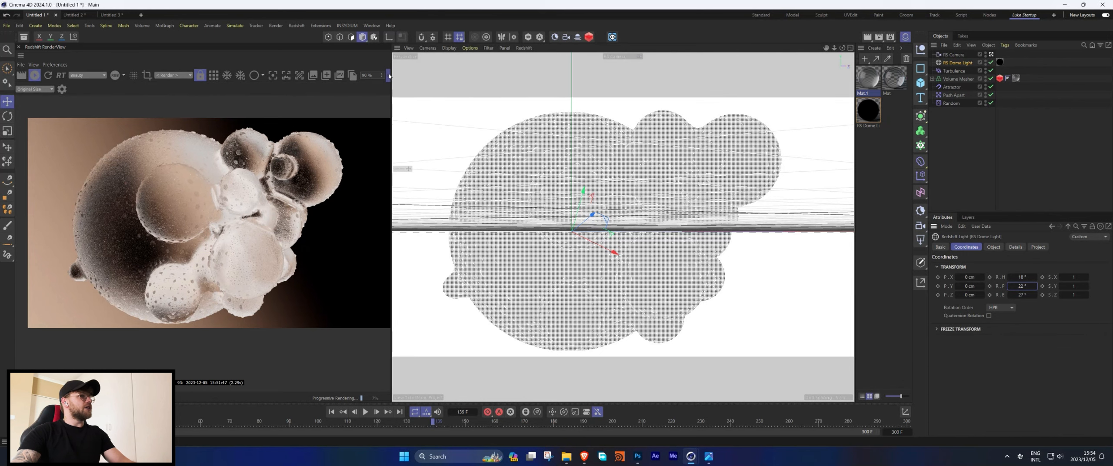
left_click(62, 89)
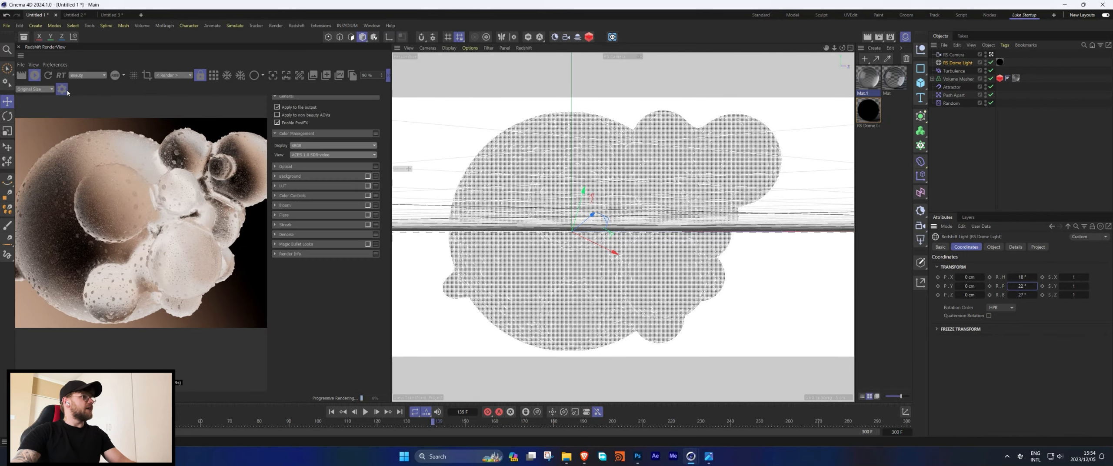
left_click(275, 195)
left_click(325, 210)
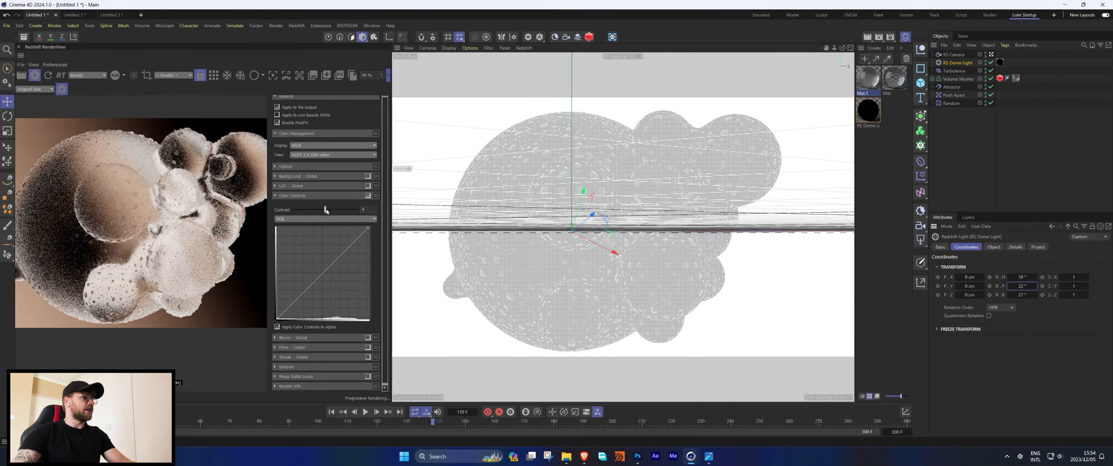
left_click_drag(326, 211, 553, 214)
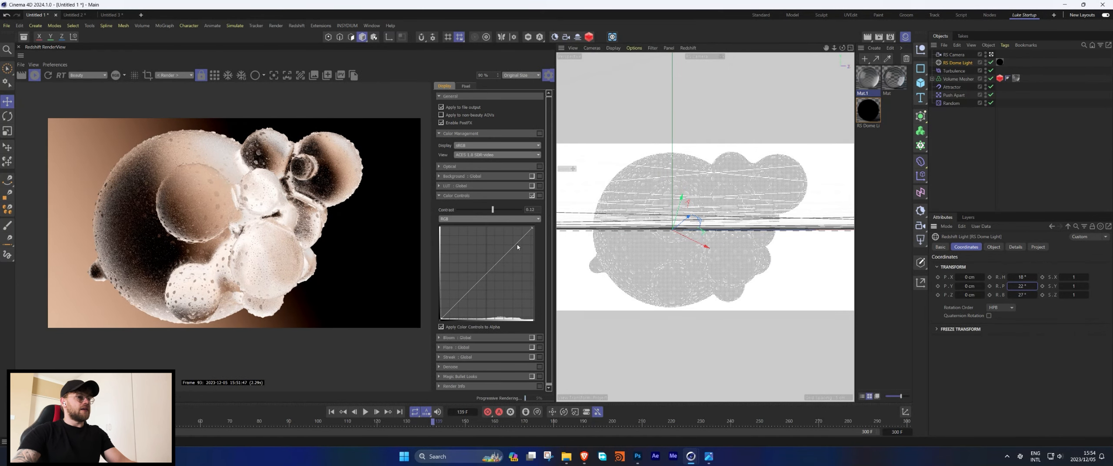
left_click_drag(515, 245, 518, 244)
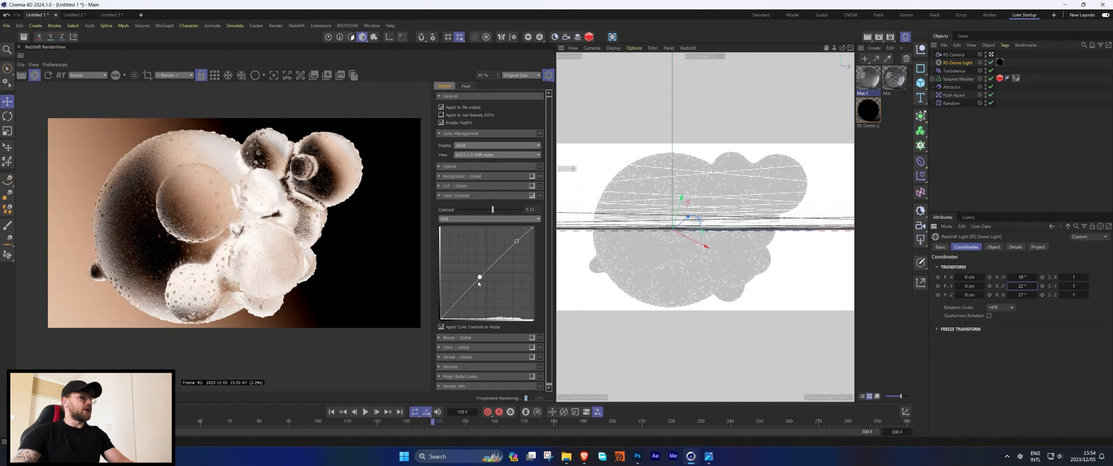
left_click_drag(478, 282, 479, 295)
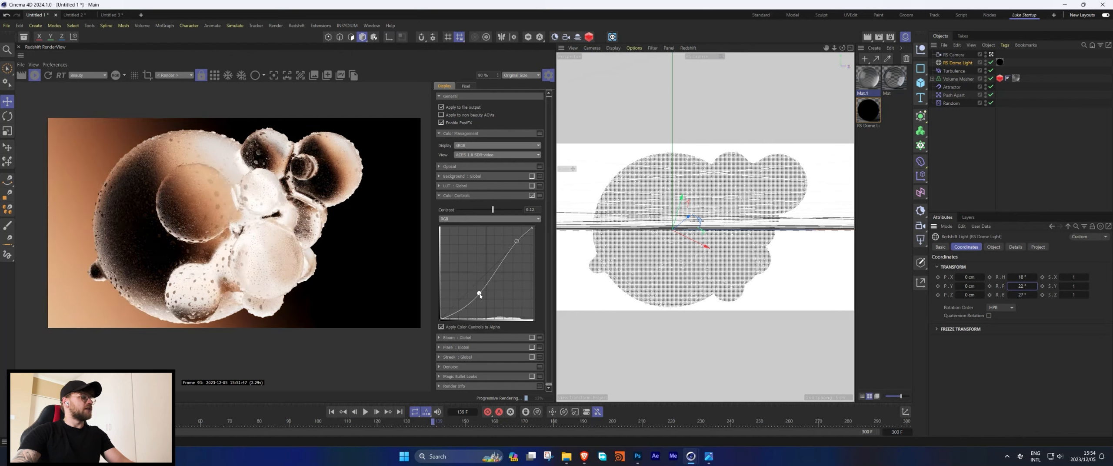